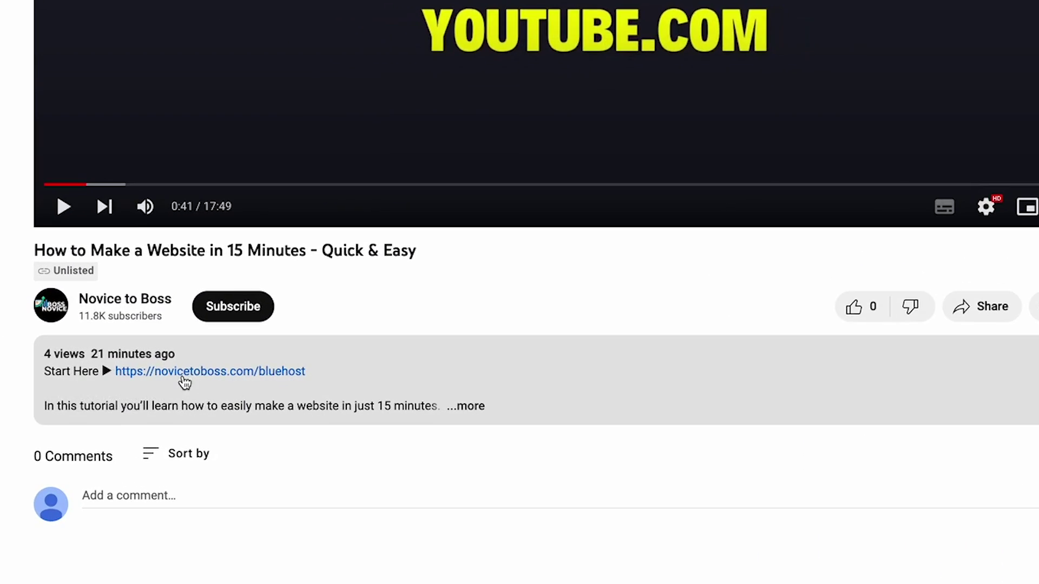
# Open the Bluehost link from the video description and look over Bluehost's entry on the WordPress.org hosting page
pyautogui.click(200, 374)
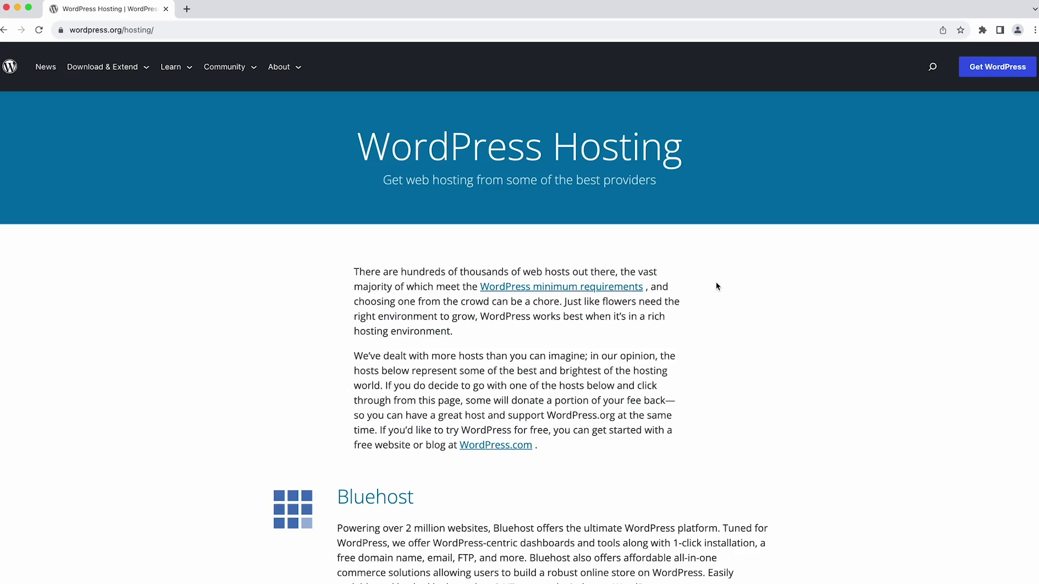
pyautogui.scroll(-5, 717, 287)
pyautogui.scroll(3, 717, 287)
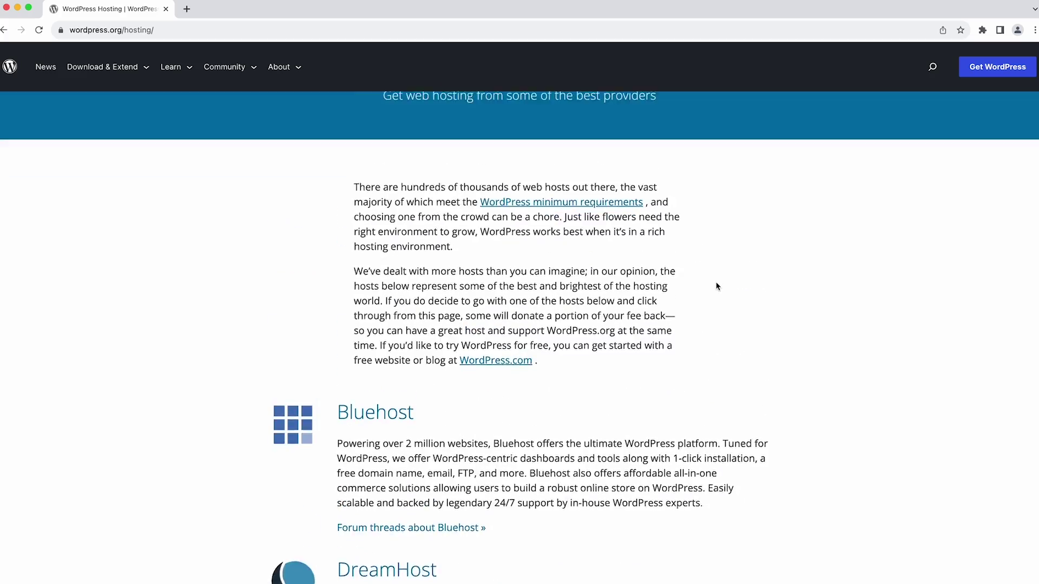
pyautogui.scroll(1, 717, 287)
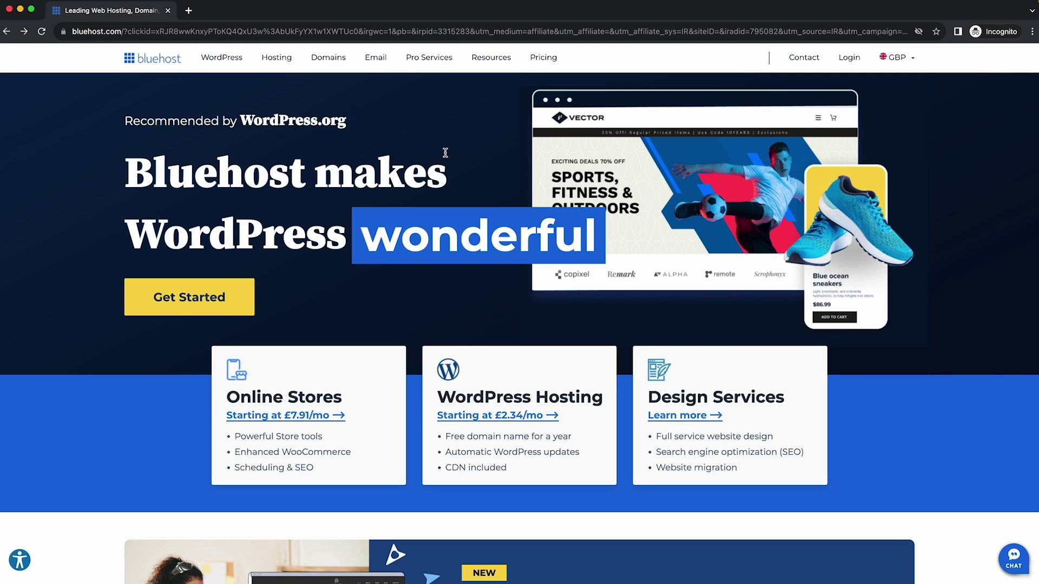
# Get started with Bluehost hosting and select the Basic shared plan on the 12-month term
pyautogui.click(250, 293)
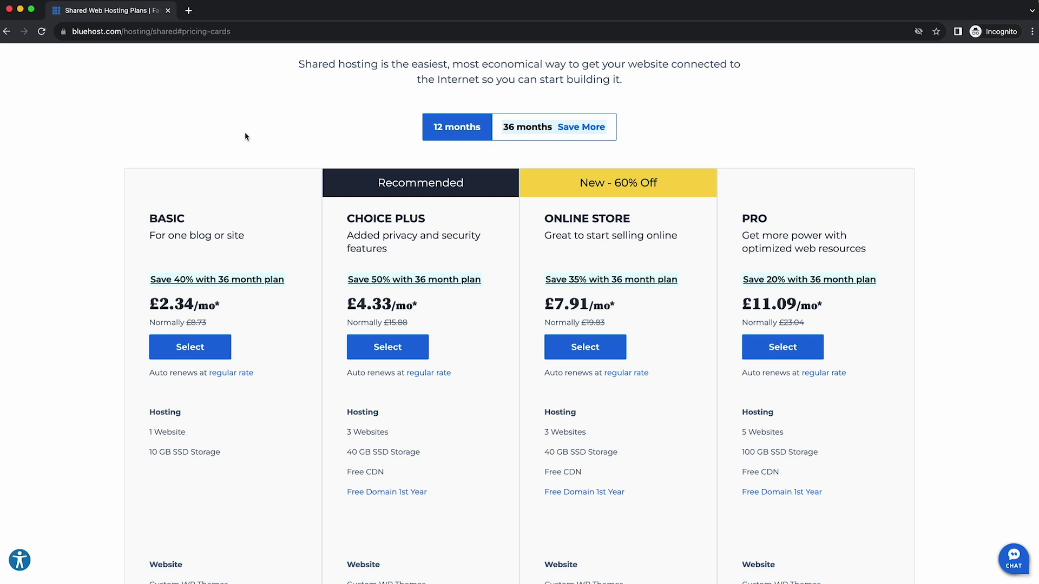
pyautogui.scroll(-1, 217, 281)
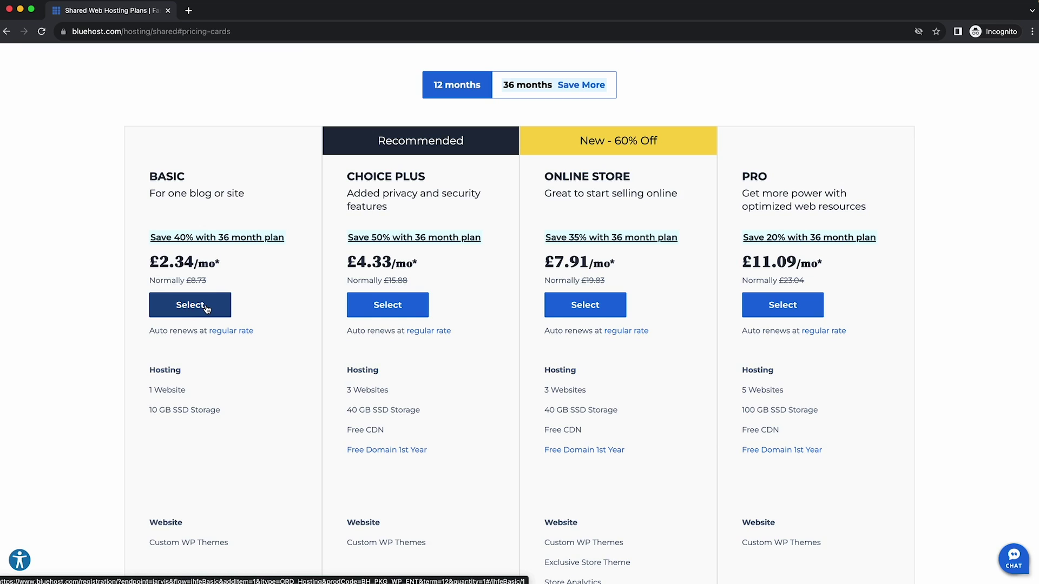
pyautogui.click(205, 306)
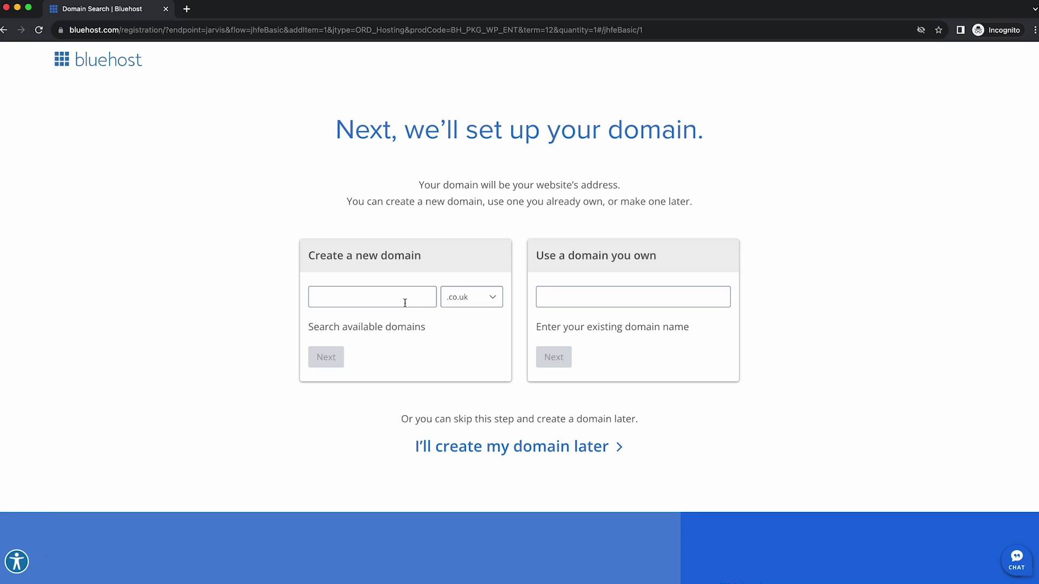
# Enter thewebsiteexample with the .com extension as the new domain and continue to the account form
pyautogui.write('thewebs')
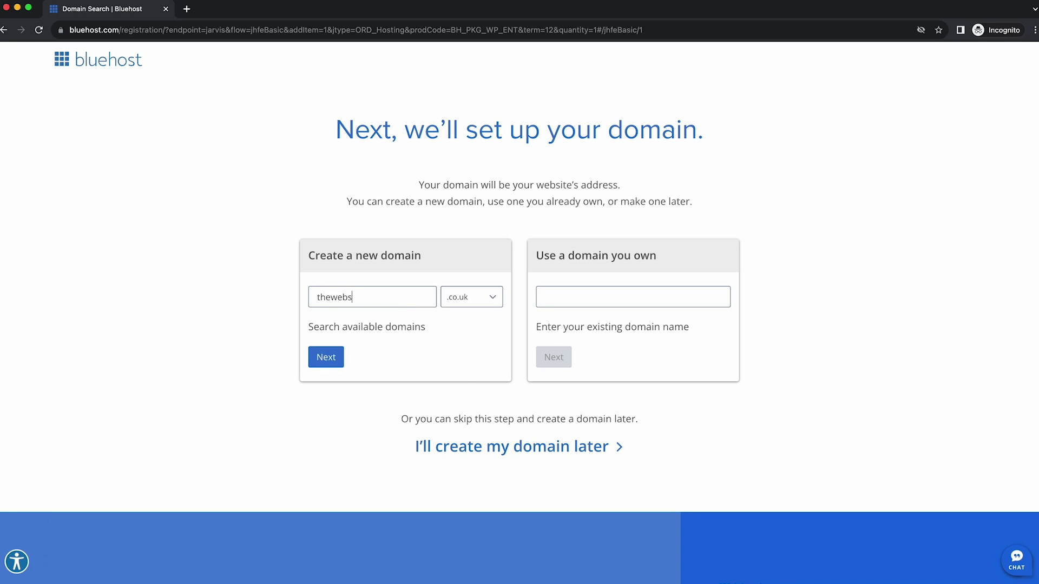
pyautogui.write('iteexample')
pyautogui.click(477, 297)
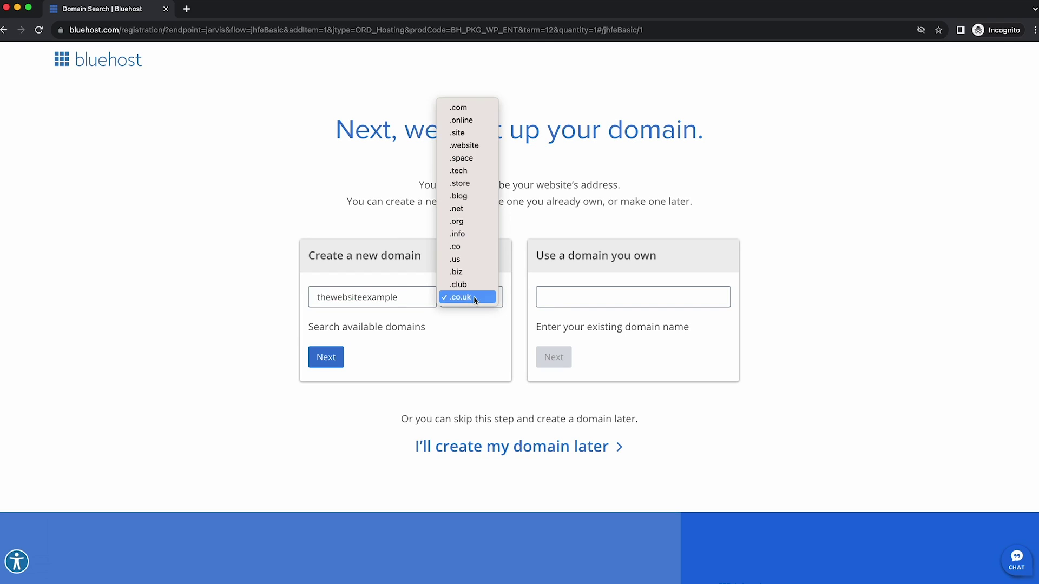
pyautogui.click(459, 108)
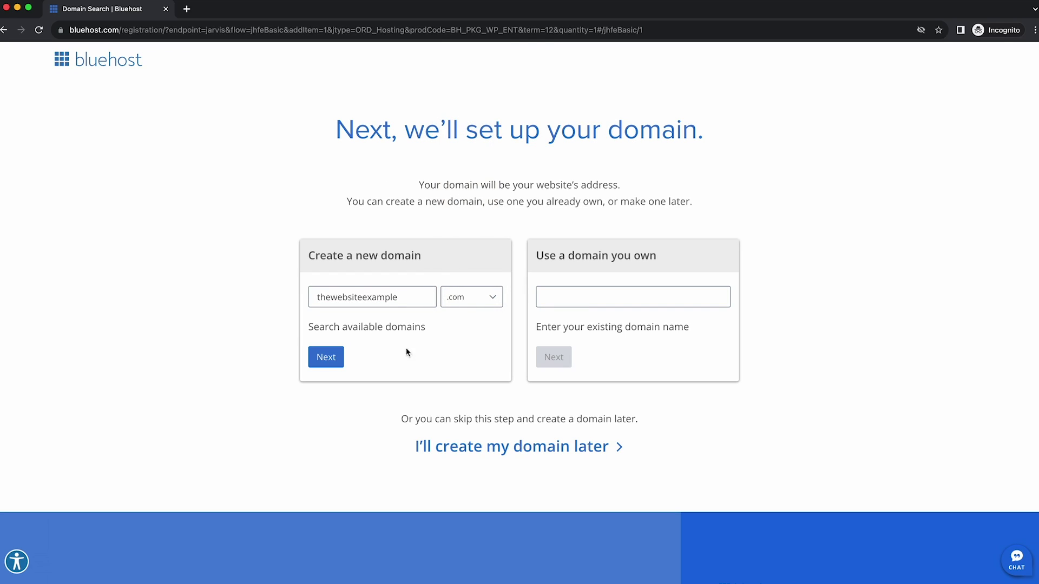
pyautogui.click(334, 359)
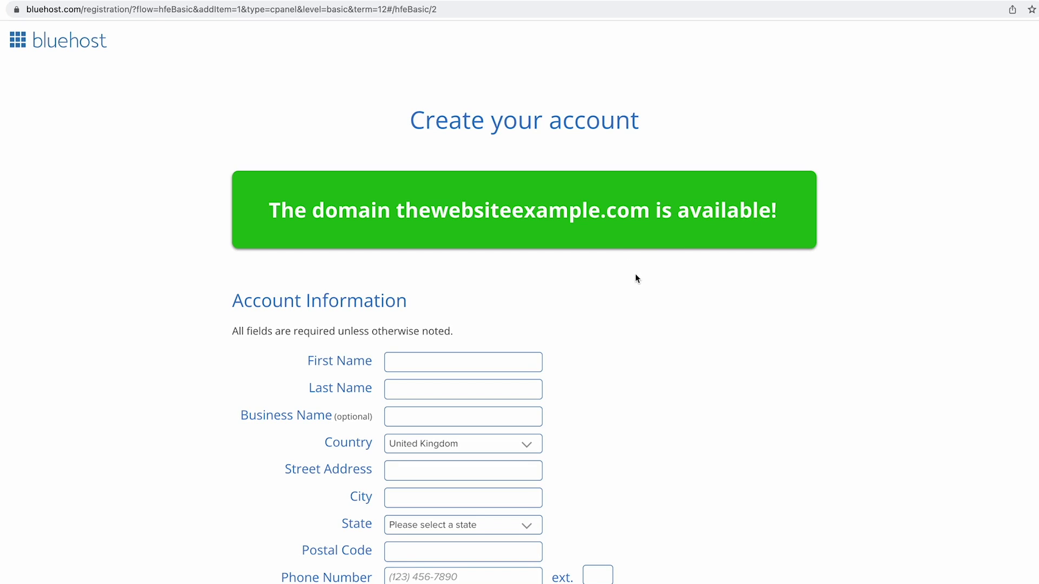
# Remove the SiteLock Security and Site Backup extras from the hosting package
pyautogui.scroll(-2, 644, 281)
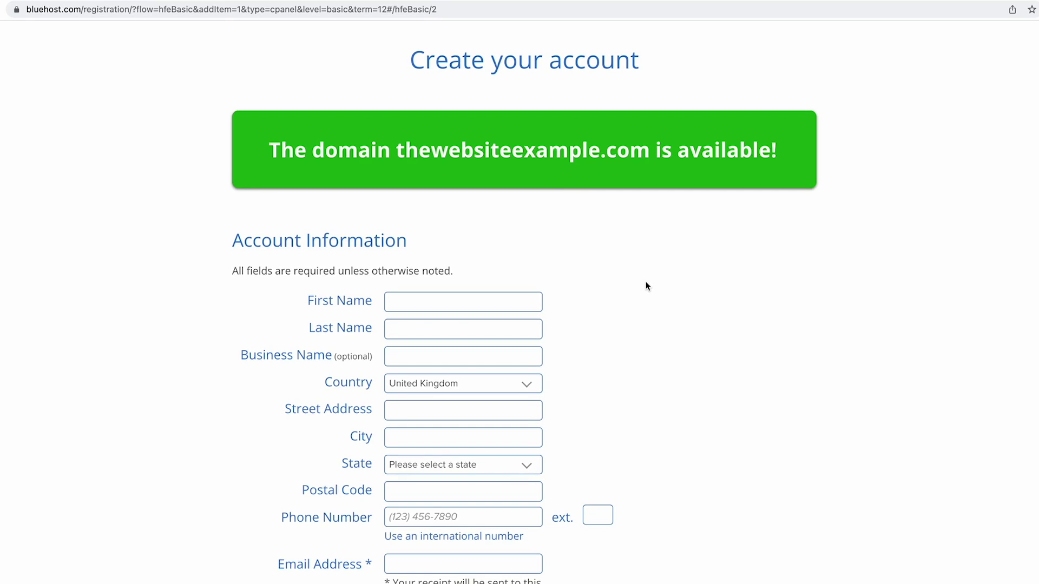
pyautogui.scroll(-5, 645, 282)
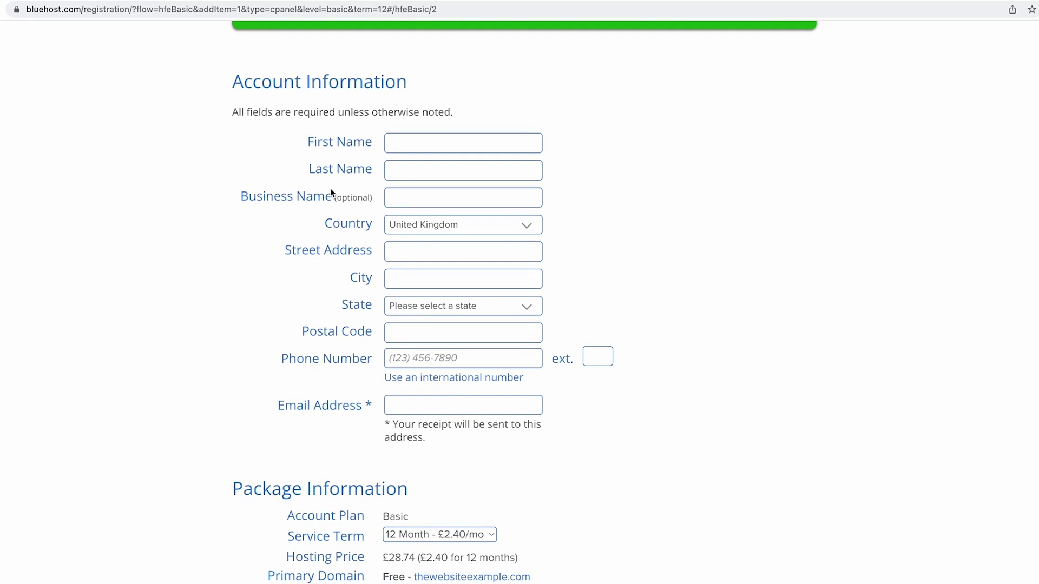
pyautogui.scroll(-8, 657, 276)
pyautogui.scroll(-2, 657, 276)
pyautogui.click(386, 349)
pyautogui.click(387, 422)
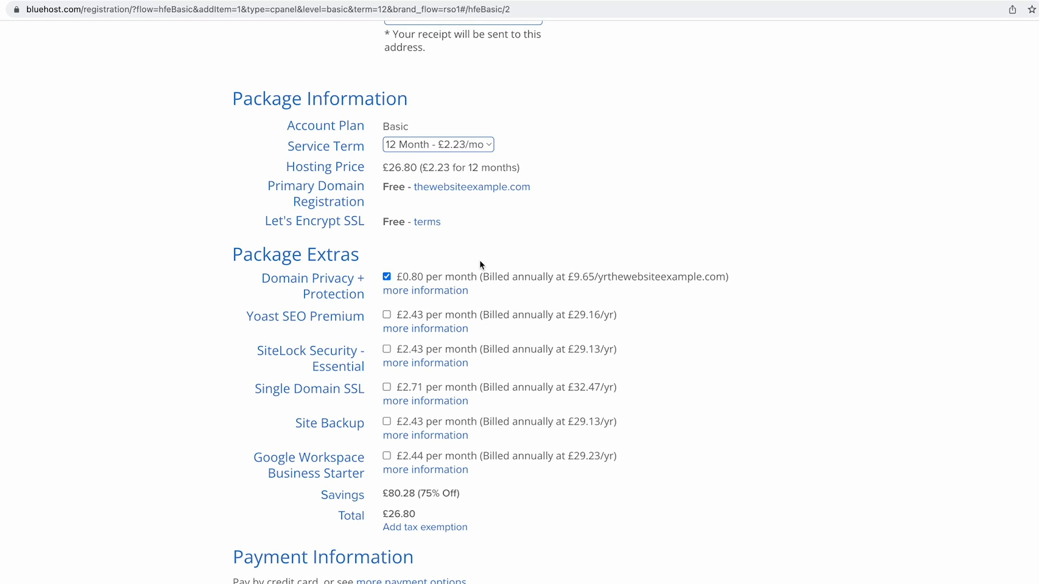
# Submit the completed hosting order and proceed to creating the account
pyautogui.scroll(-5, 633, 399)
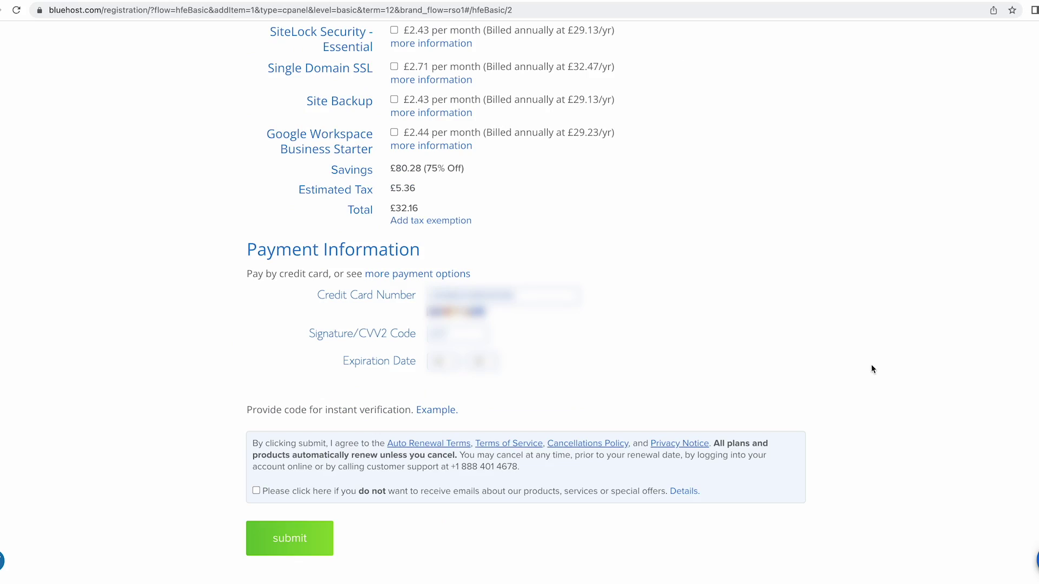
pyautogui.click(311, 545)
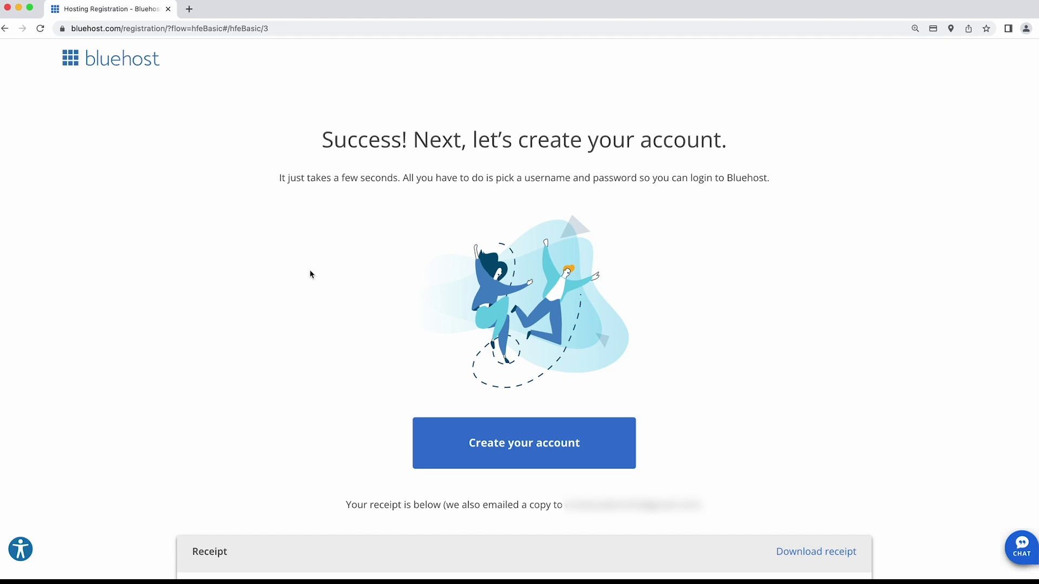
pyautogui.click(572, 453)
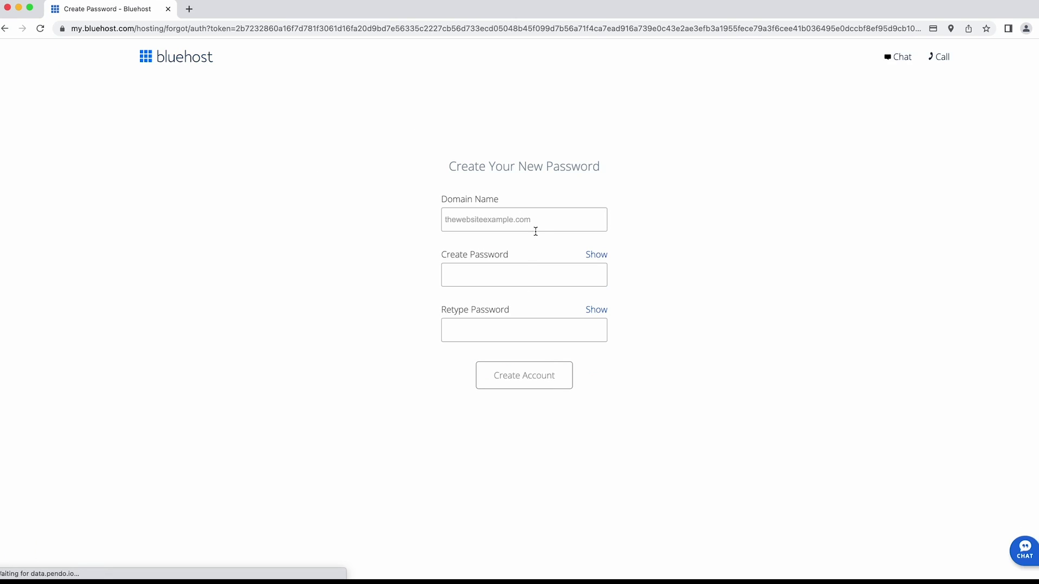
# Enter and retype the new account password, agree to the Privacy Policy and Terms of Service, and create the account
pyautogui.click(519, 274)
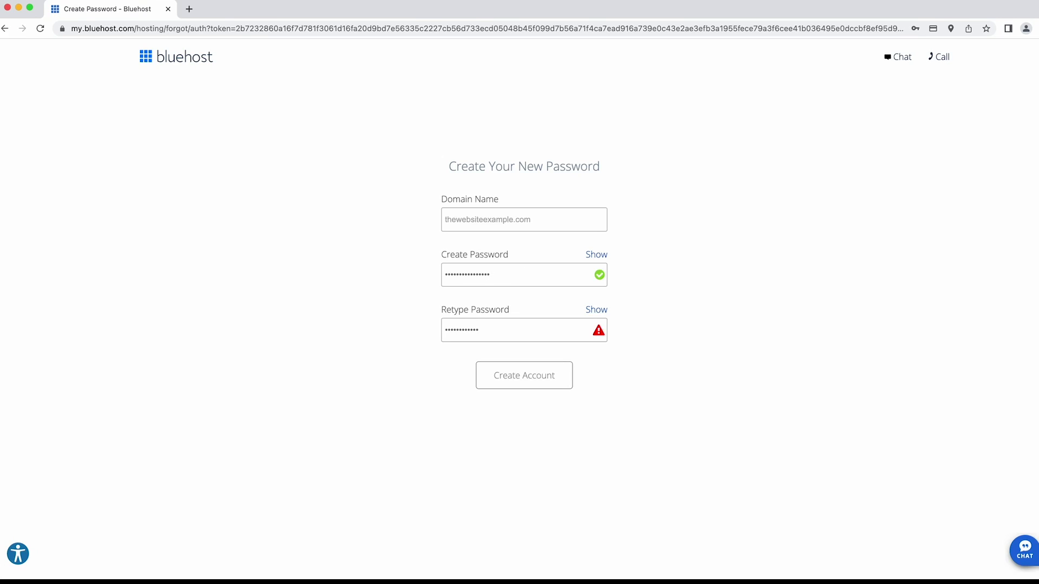
pyautogui.write('a')
pyautogui.write('aa')
pyautogui.click(395, 365)
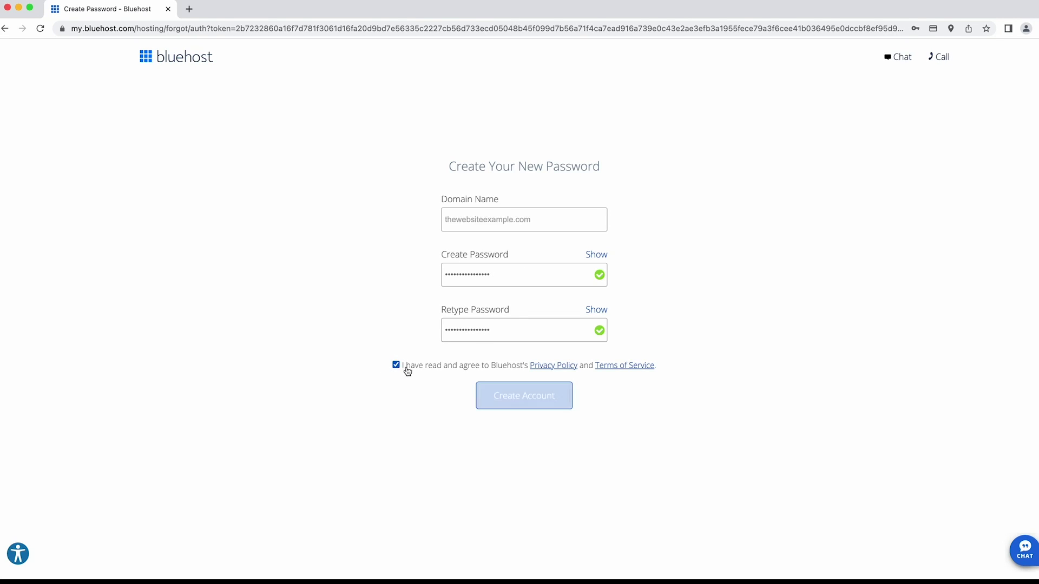
pyautogui.click(504, 399)
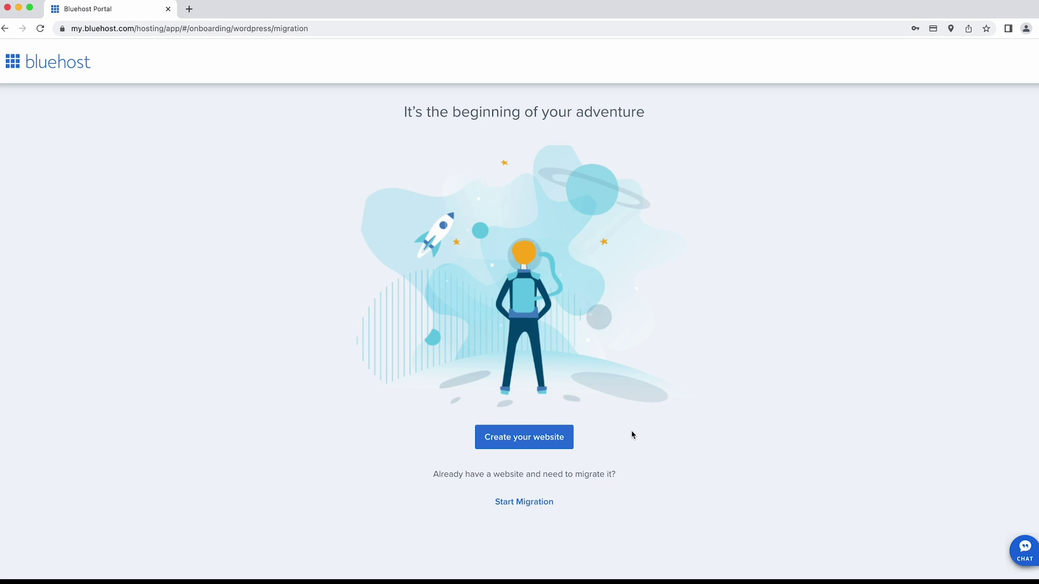
# Start creating the website and skip the question about how much help is wanted
pyautogui.click(559, 436)
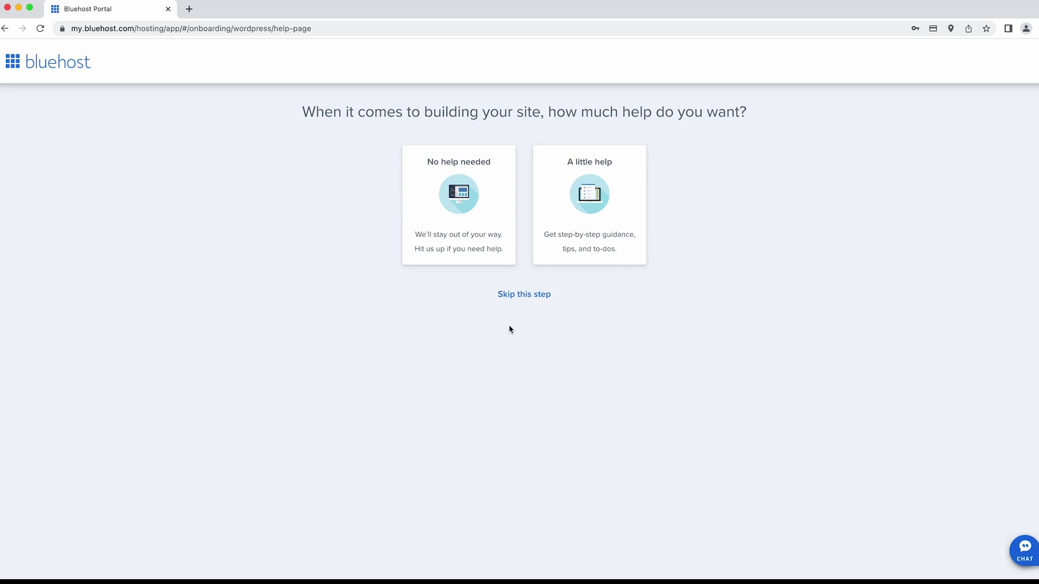
pyautogui.click(523, 301)
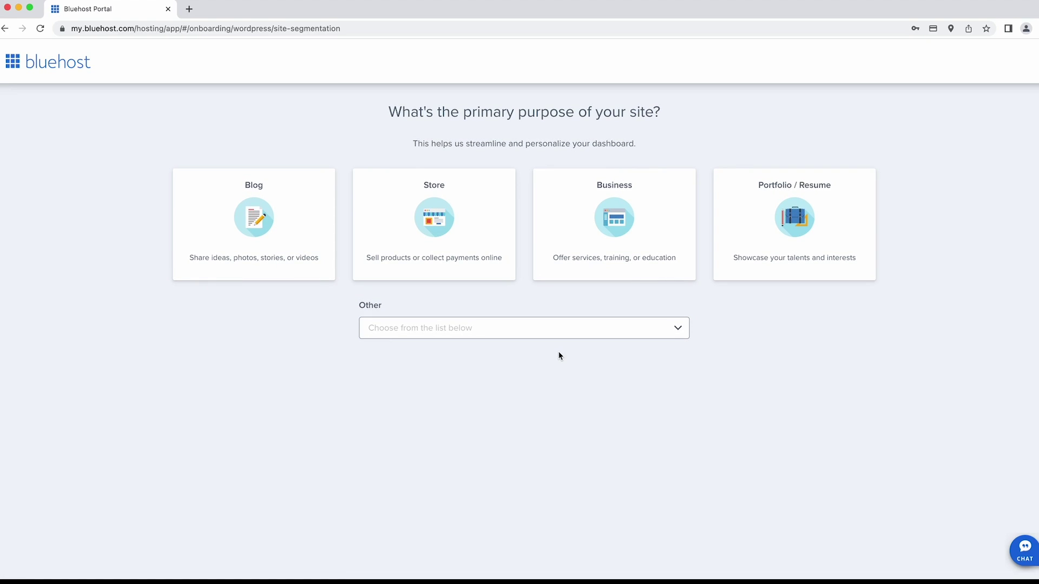
# Look through the other site purposes and choose Business as the primary purpose of the site
pyautogui.click(557, 328)
pyautogui.scroll(-1, 487, 379)
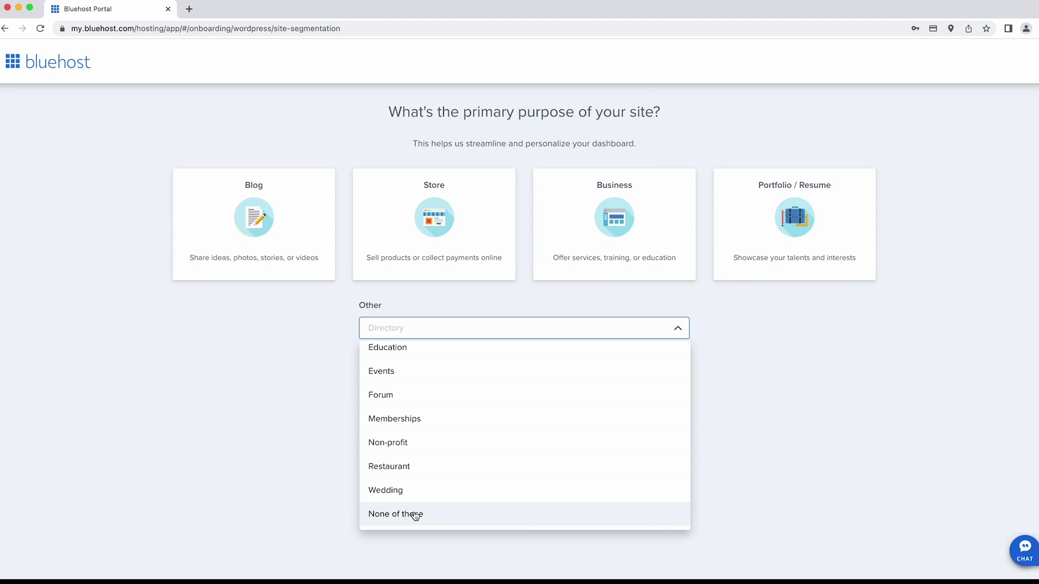
pyautogui.click(733, 321)
pyautogui.click(571, 230)
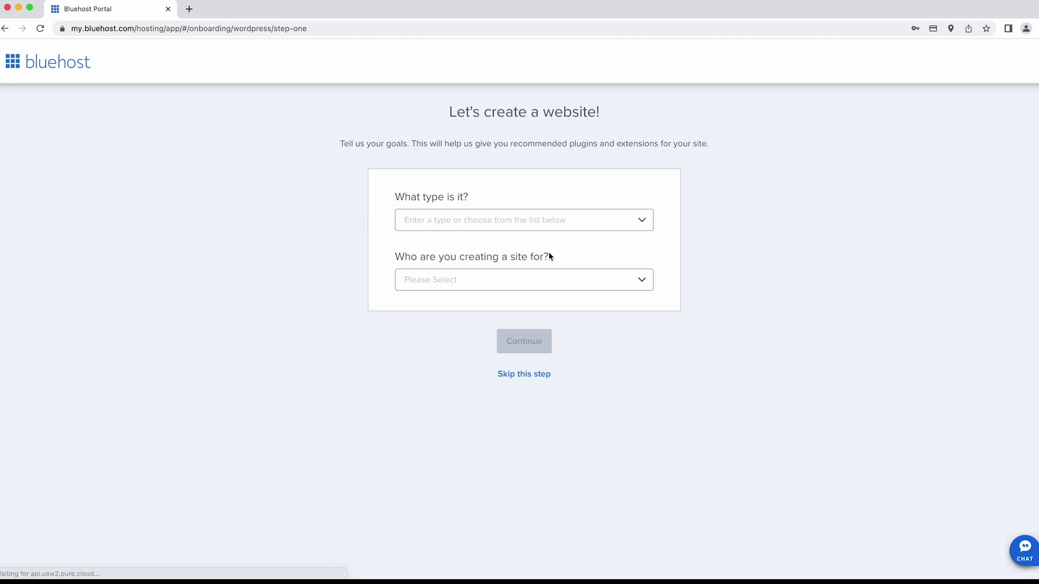
# Skip the onboarding pages for the site goals, site name and tagline, and theme
pyautogui.click(529, 374)
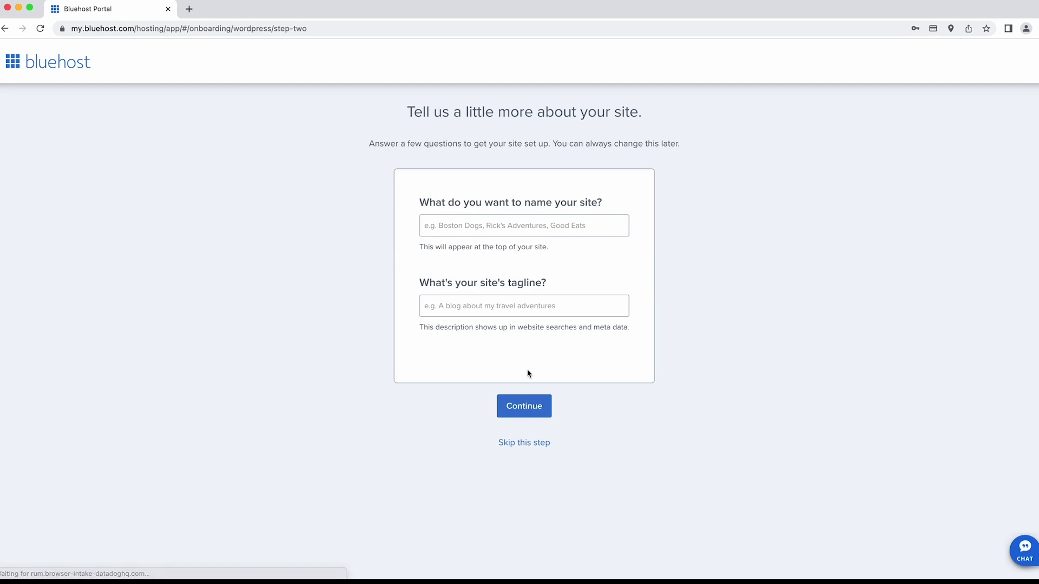
pyautogui.click(541, 441)
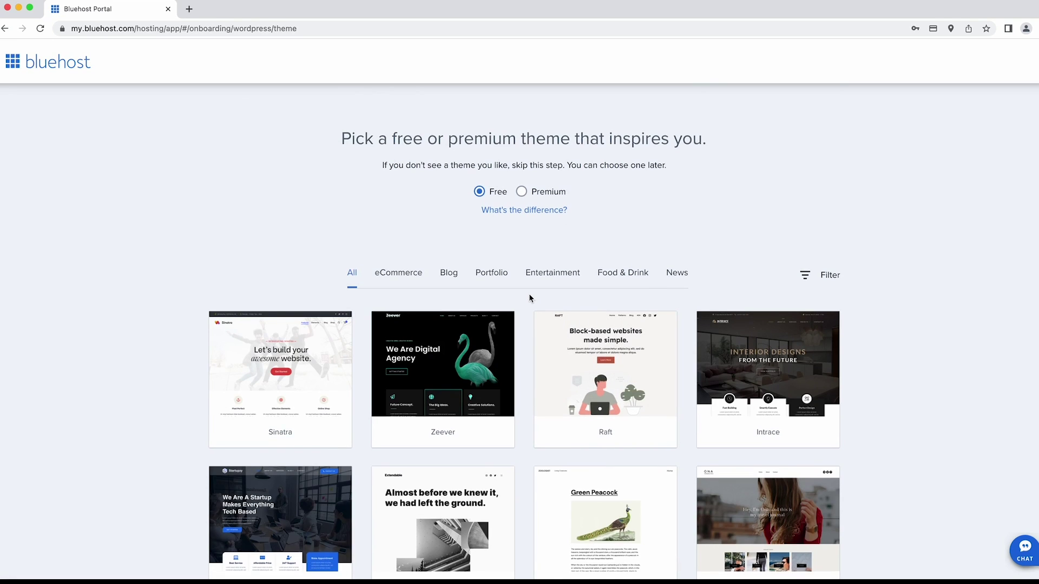
pyautogui.scroll(-5, 528, 293)
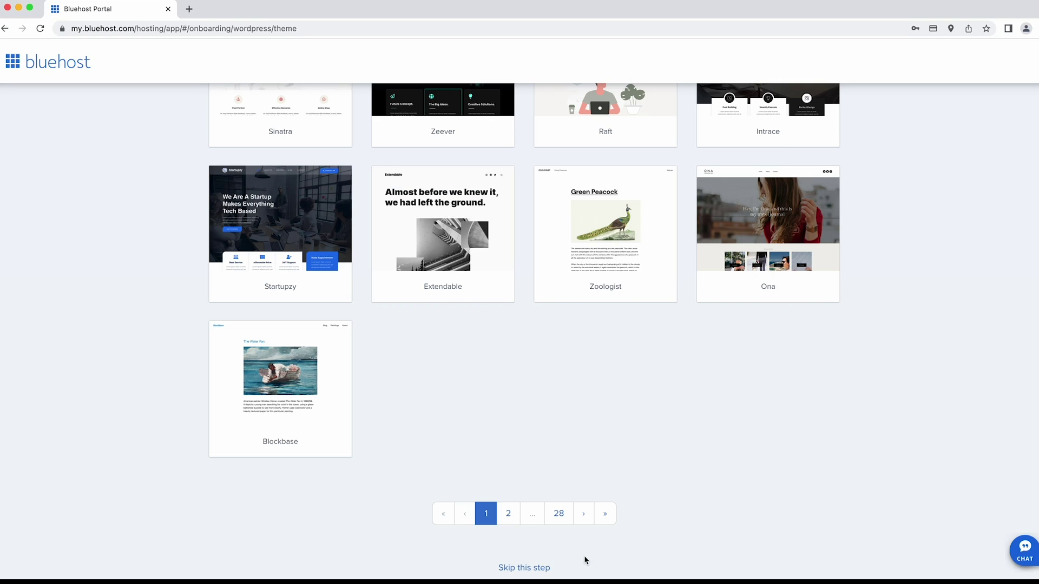
pyautogui.click(538, 568)
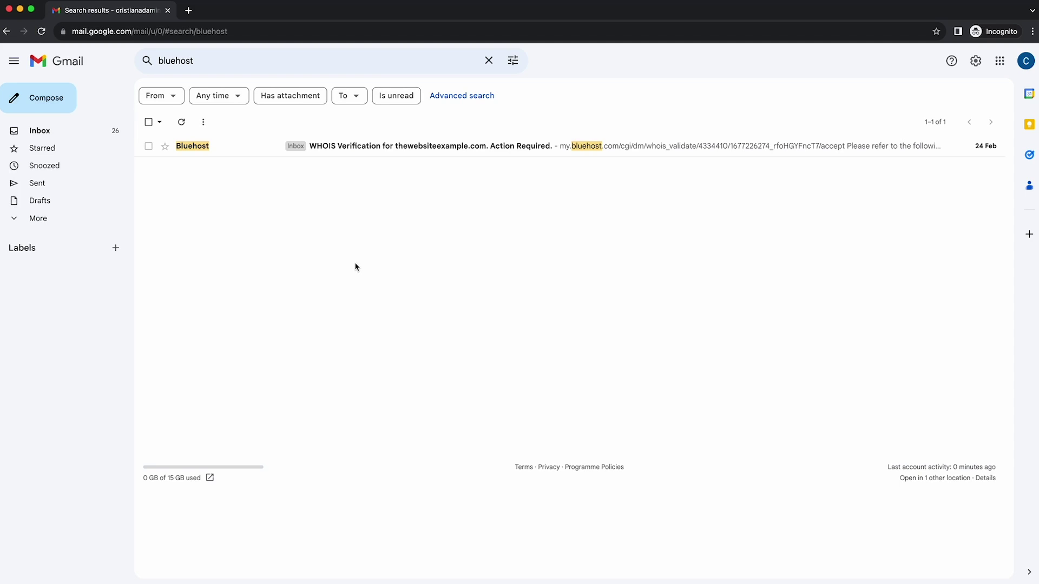
# Open Bluehost's WHOIS verification e-mail for thewebsiteexample.com in Gmail
pyautogui.click(359, 147)
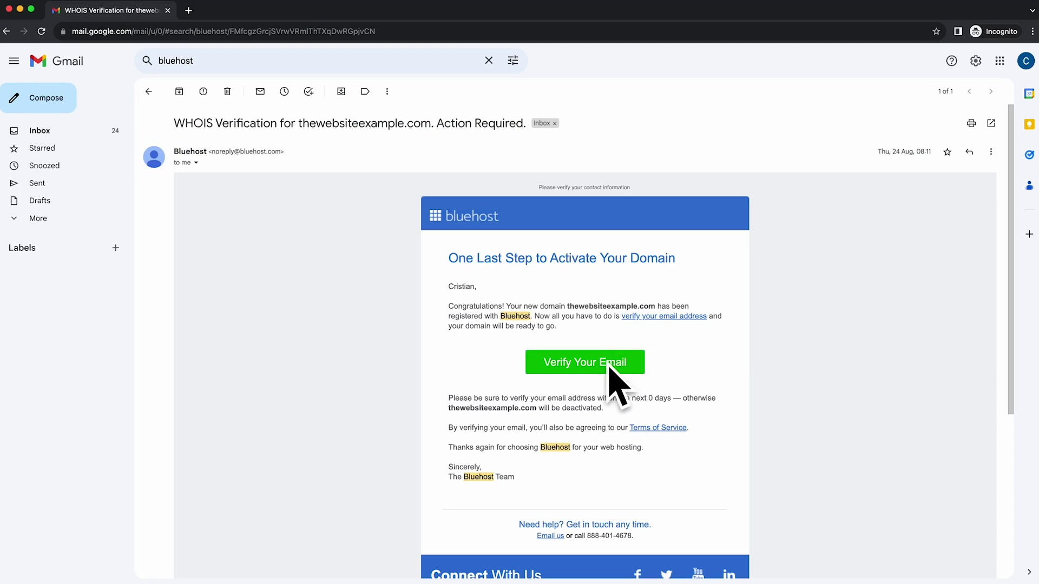
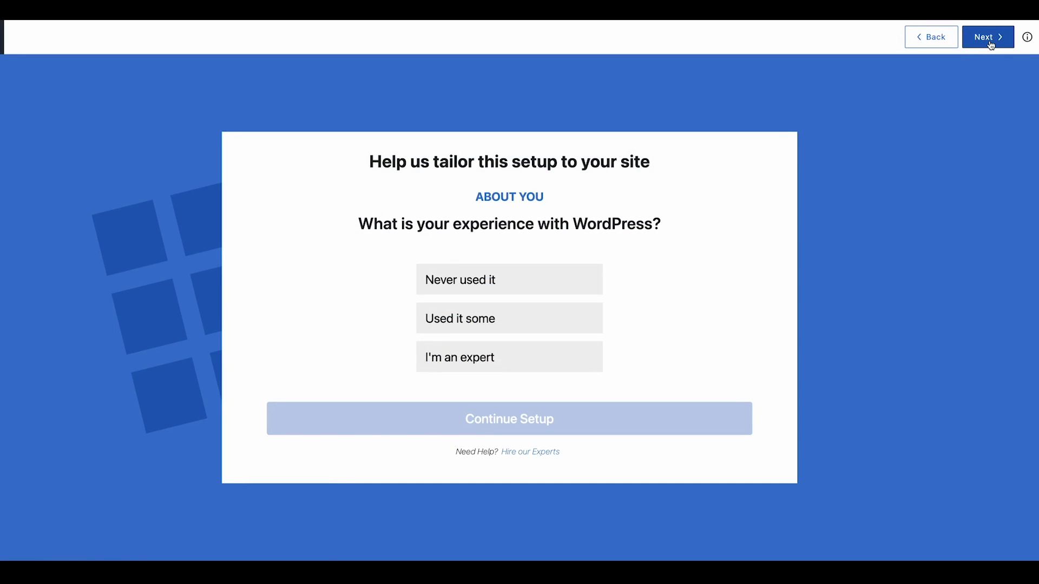
# Move forward through the WordPress setup without answering the WordPress experience question
pyautogui.click(991, 39)
pyautogui.click(991, 39)
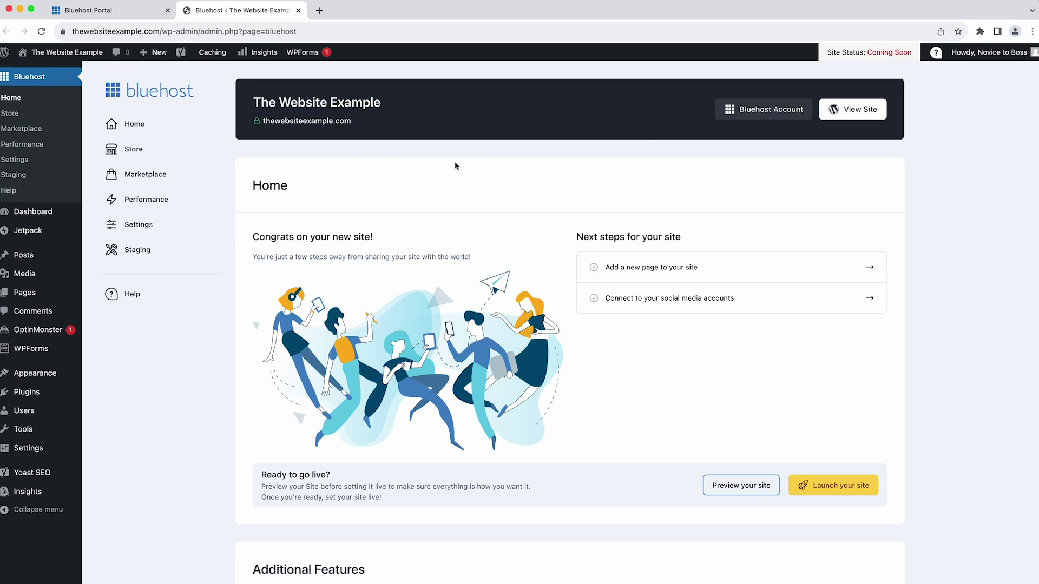
# Examine the Bluehost plugin's Store page with its WooCommerce option, and return to the Home page
pyautogui.click(161, 149)
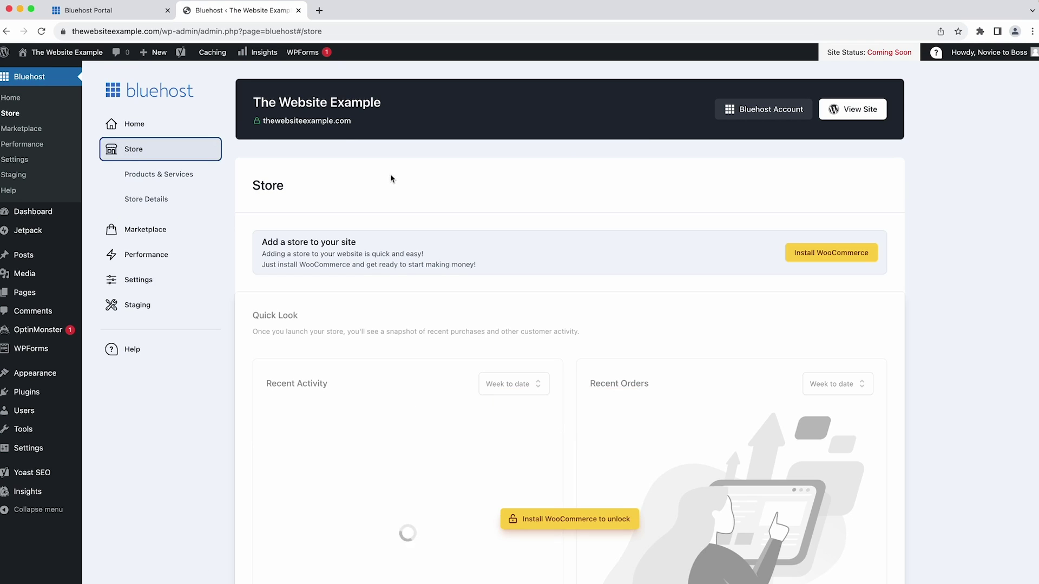
pyautogui.scroll(-2, 390, 178)
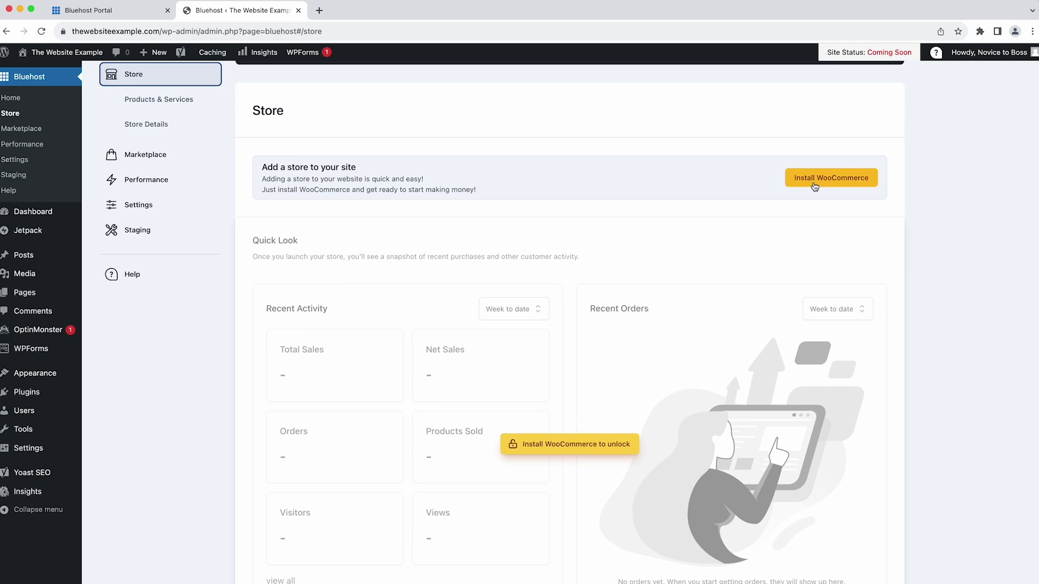
pyautogui.scroll(-3, 366, 260)
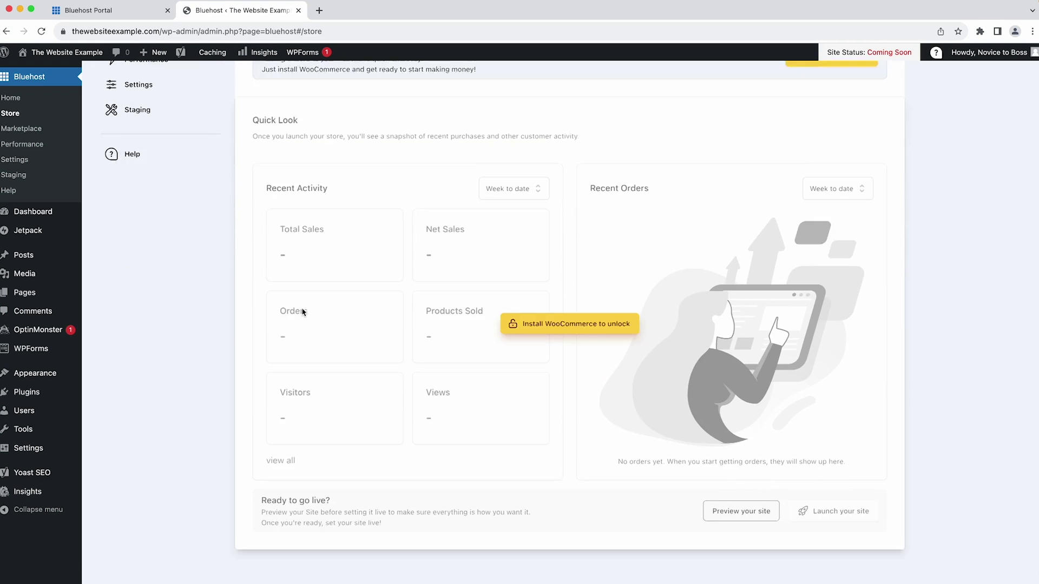
pyautogui.scroll(5, 306, 309)
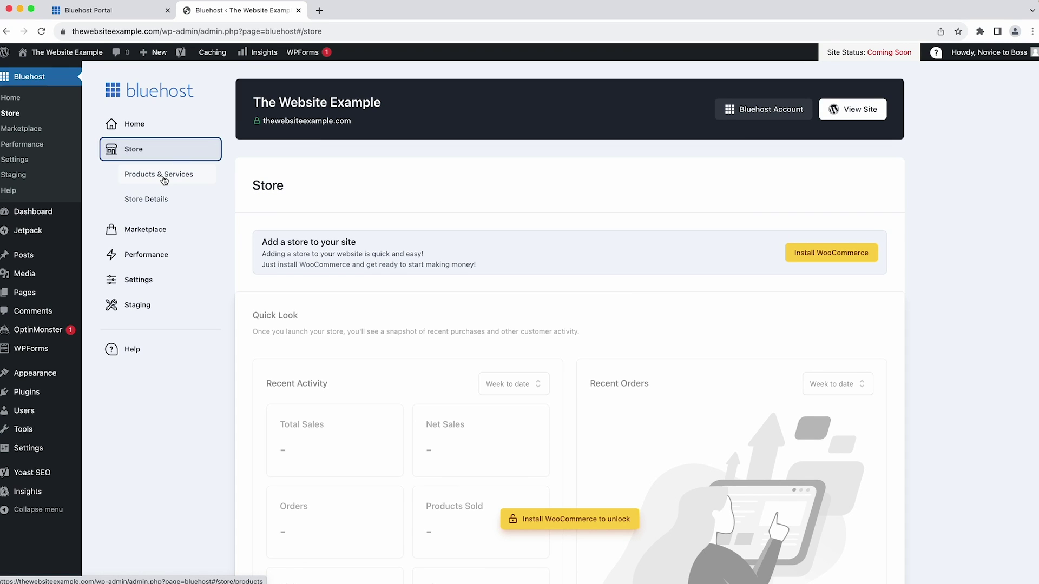
pyautogui.click(163, 130)
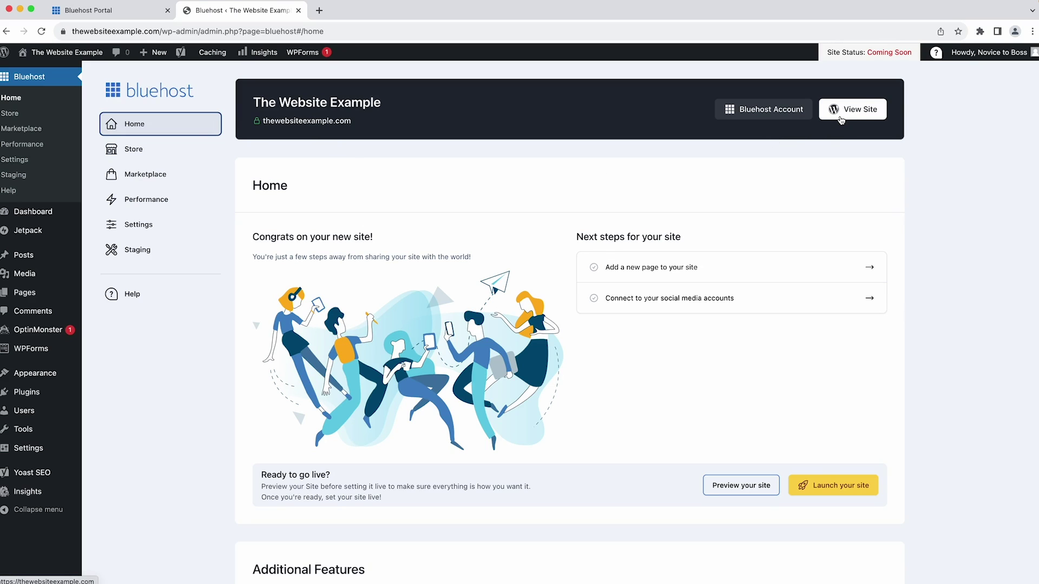
# View the live site's homepage, compare it with the Bluehost admin page, and go to the site's WordPress Dashboard
pyautogui.moveTo(59, 57)
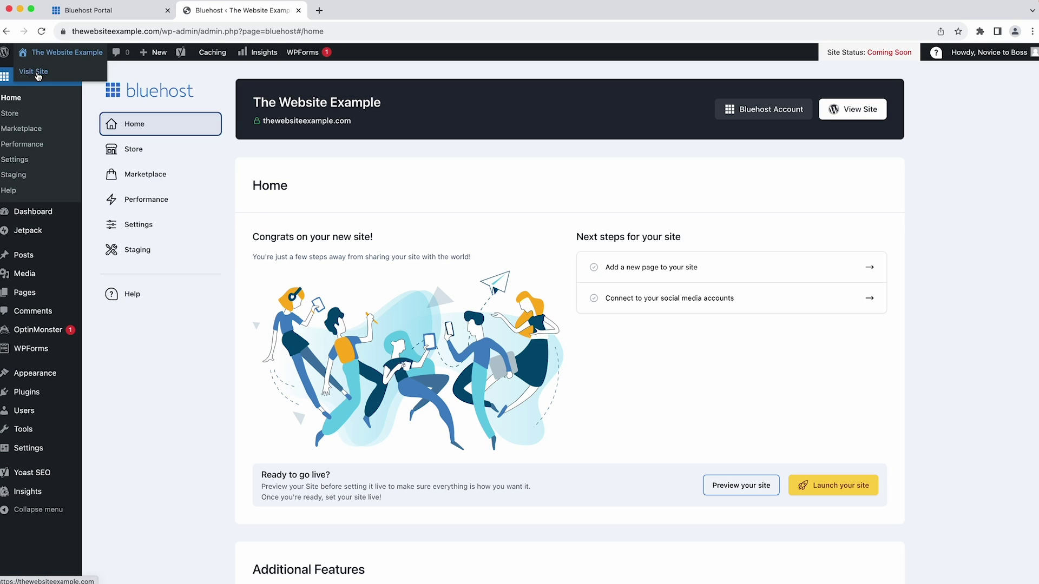
pyautogui.click(631, 170)
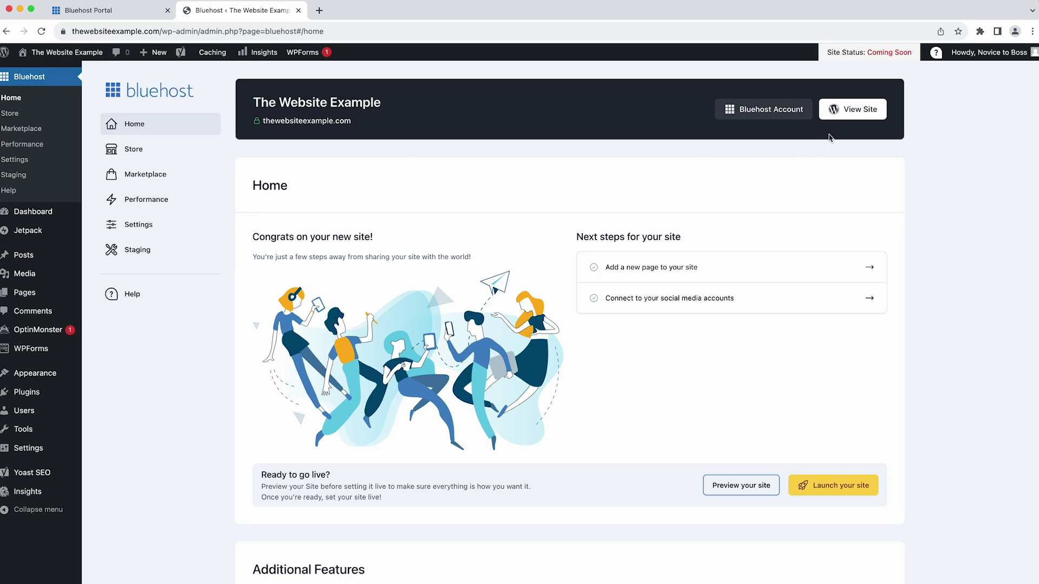
pyautogui.click(837, 110)
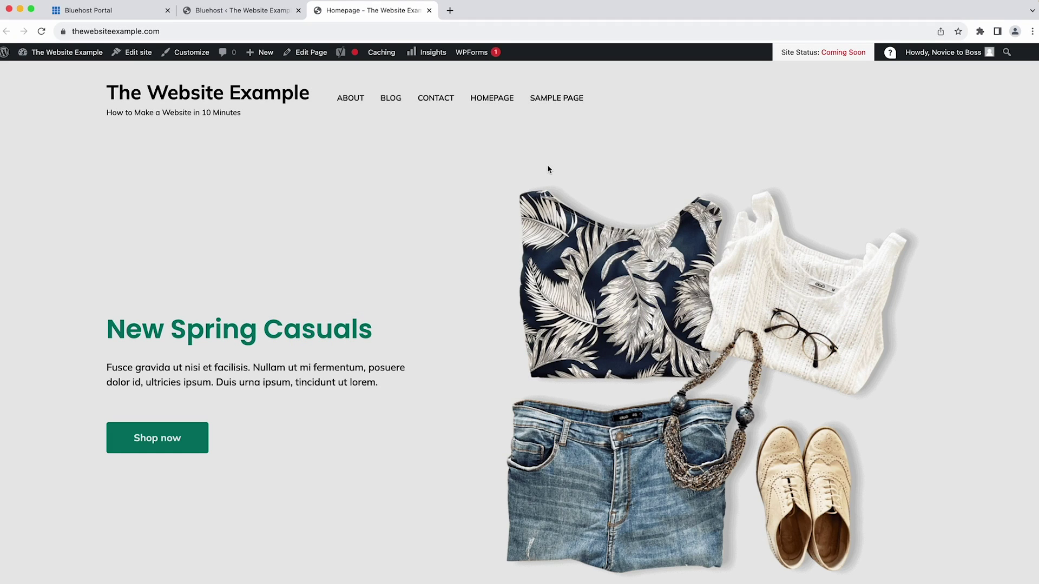
pyautogui.click(239, 11)
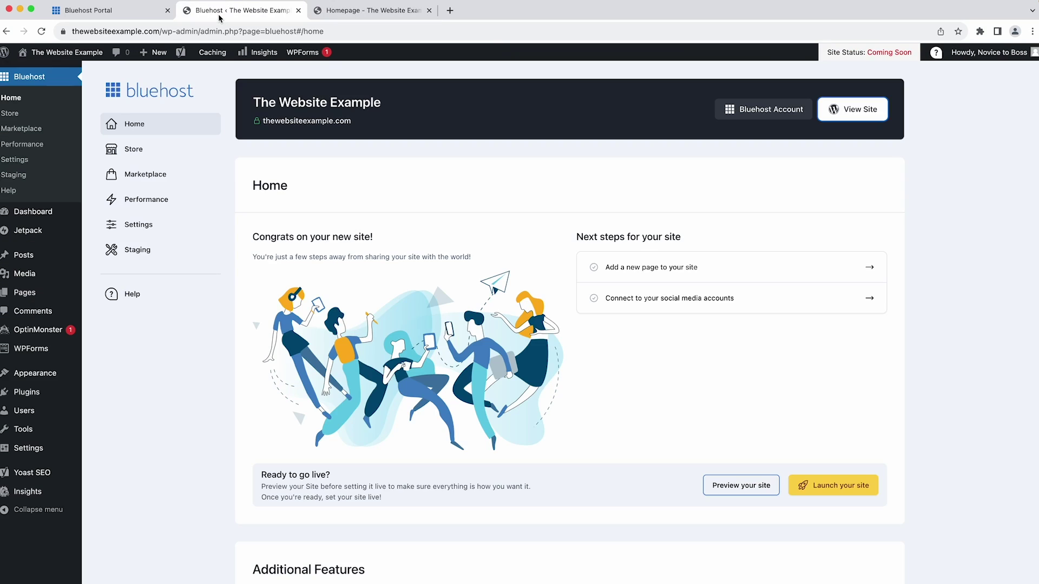
pyautogui.click(355, 13)
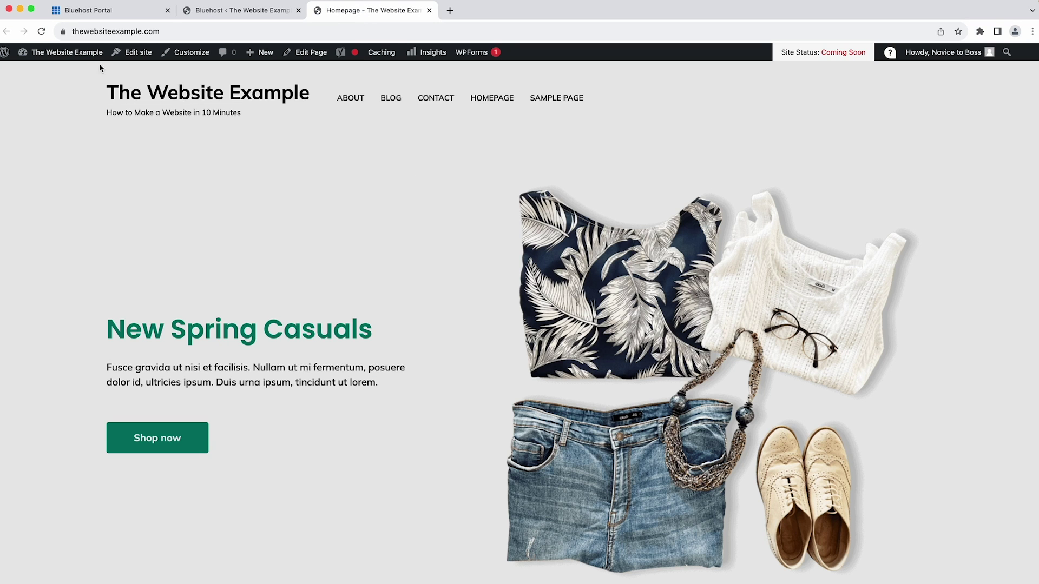
pyautogui.moveTo(67, 54)
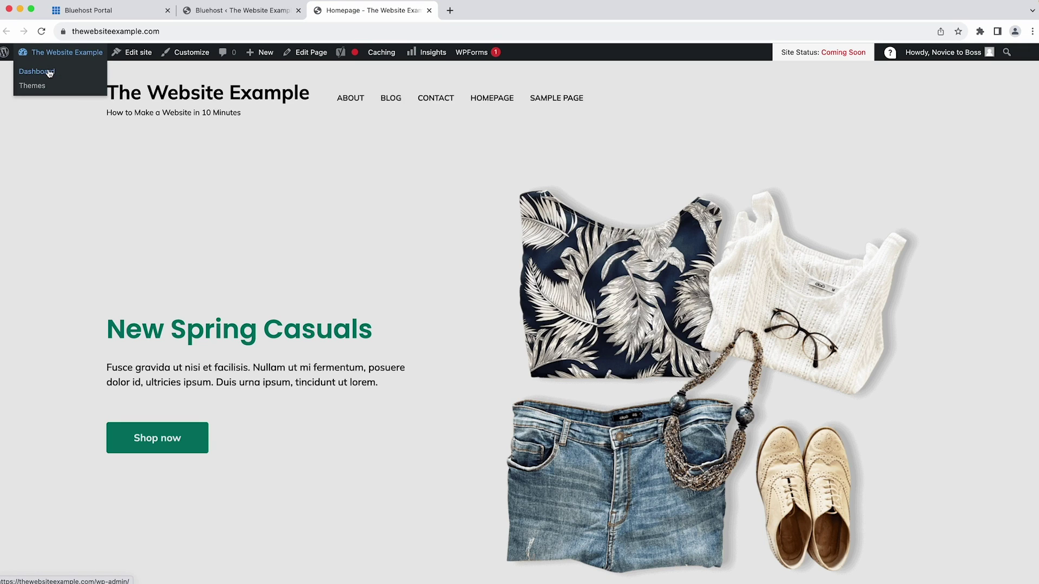
pyautogui.click(49, 73)
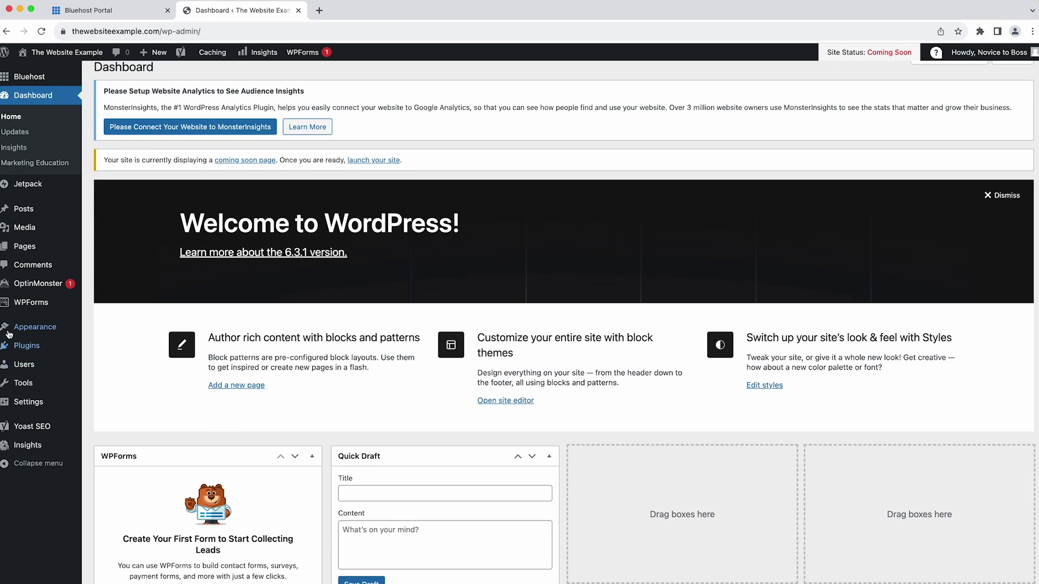
# Go from the installed themes to adding a new theme, and list the latest available themes
pyautogui.moveTo(13, 331)
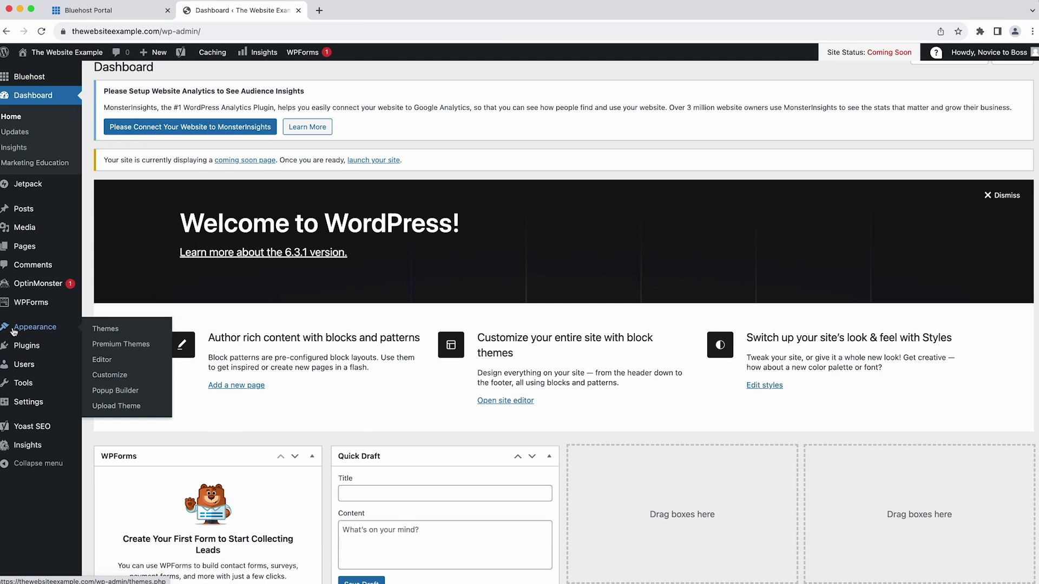
pyautogui.click(107, 329)
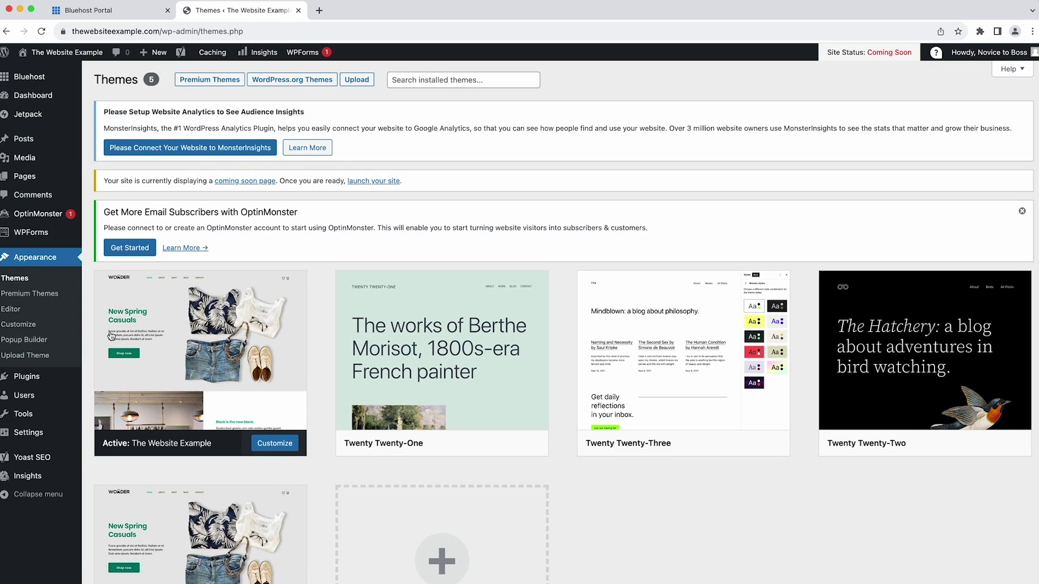
pyautogui.scroll(-5, 111, 336)
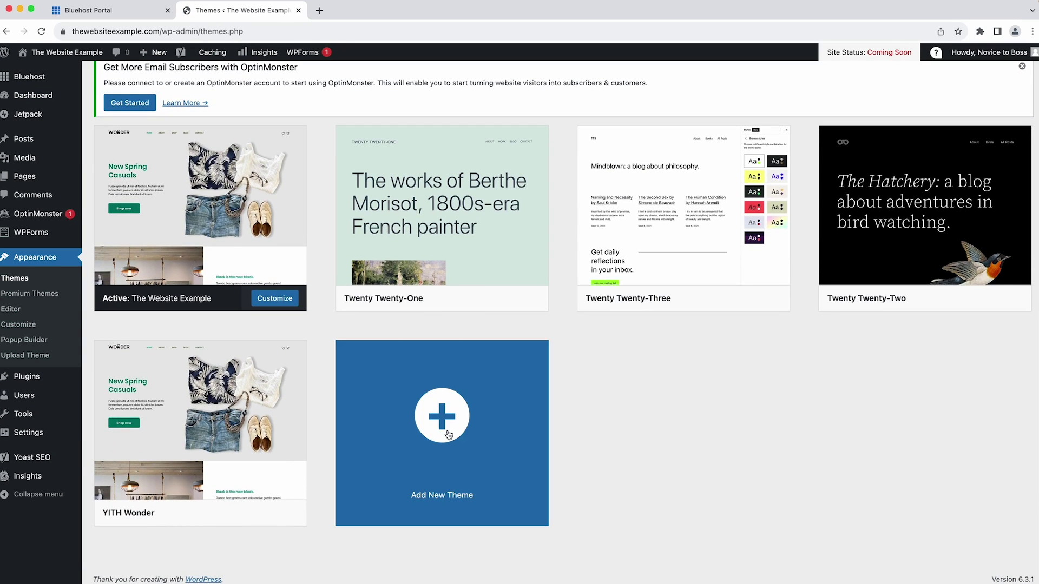
pyautogui.click(458, 430)
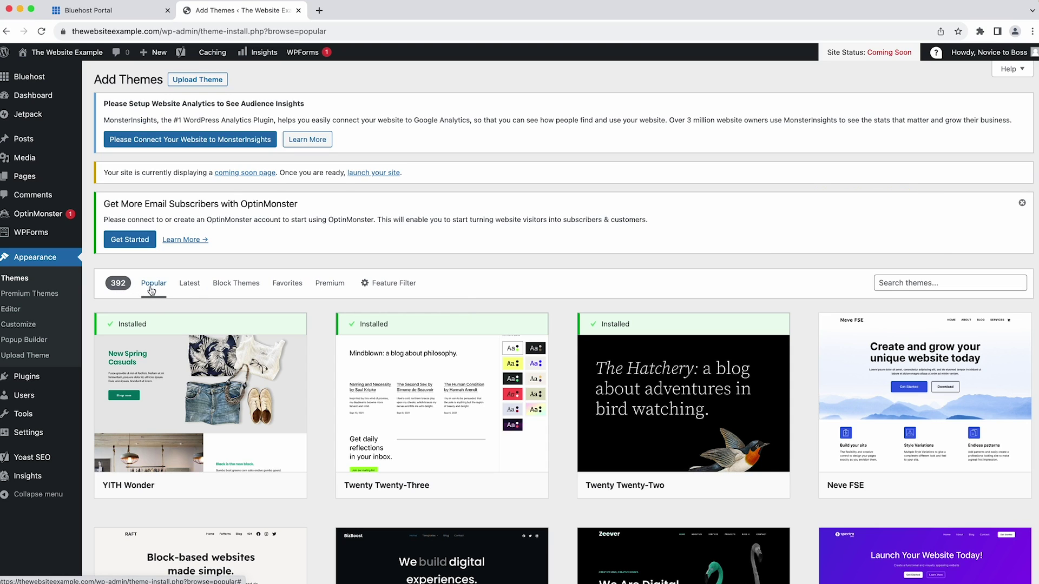
pyautogui.click(188, 287)
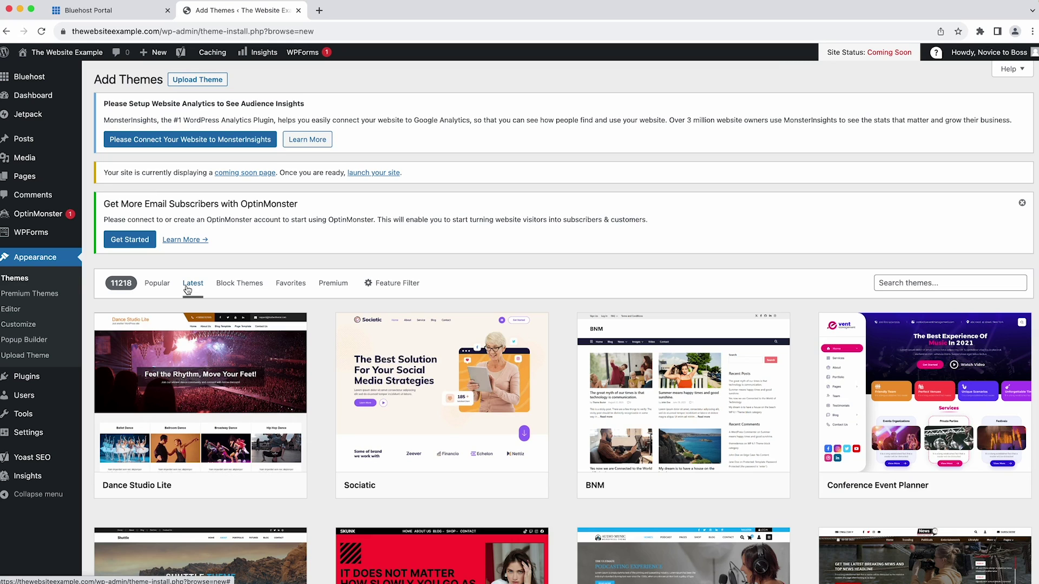
# Search the theme library for "Astra", and install and activate the Astra theme
pyautogui.click(908, 283)
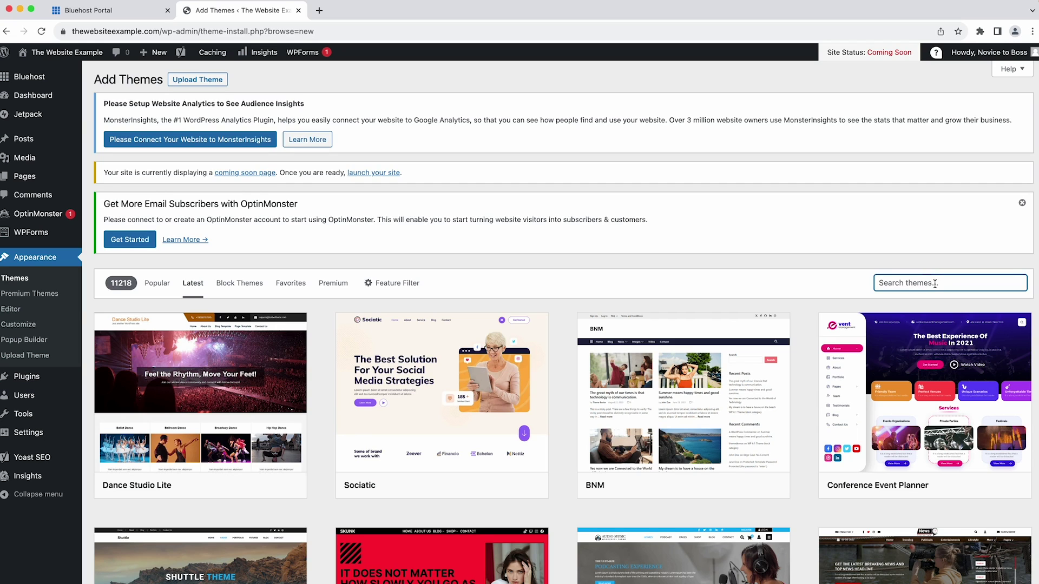
pyautogui.write('Astra')
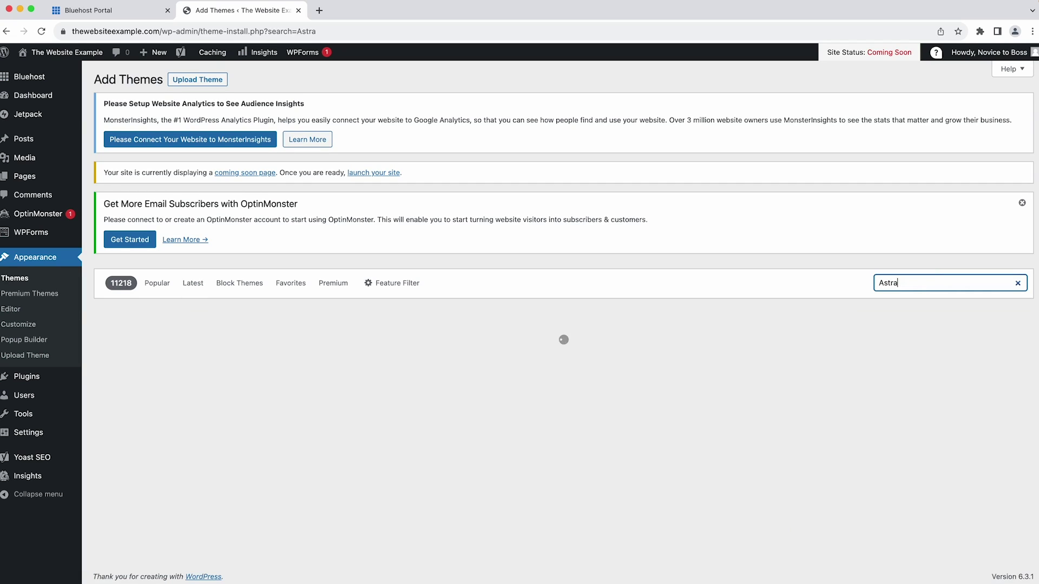
pyautogui.scroll(-1, 738, 292)
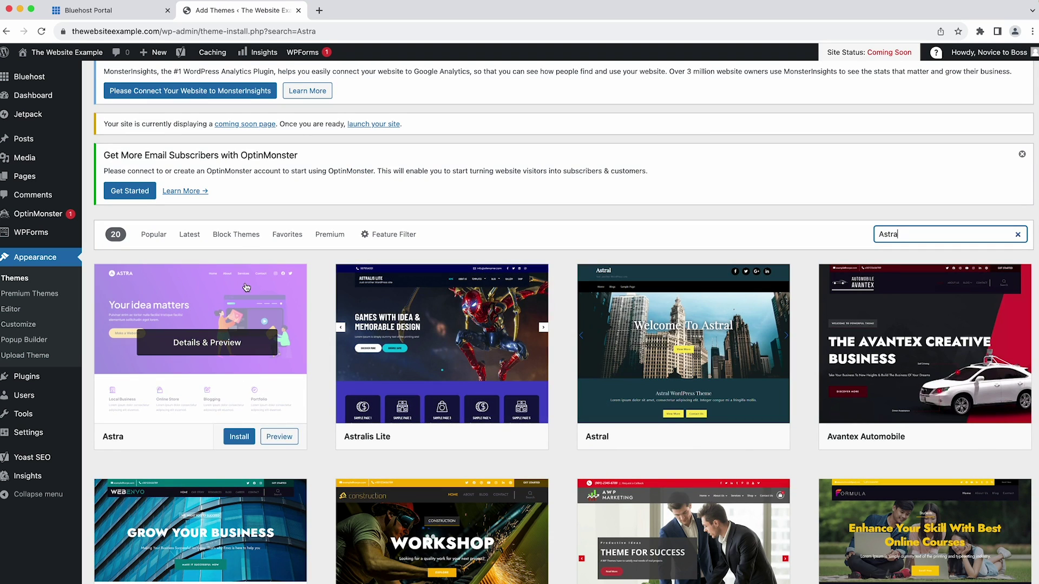
pyautogui.click(238, 437)
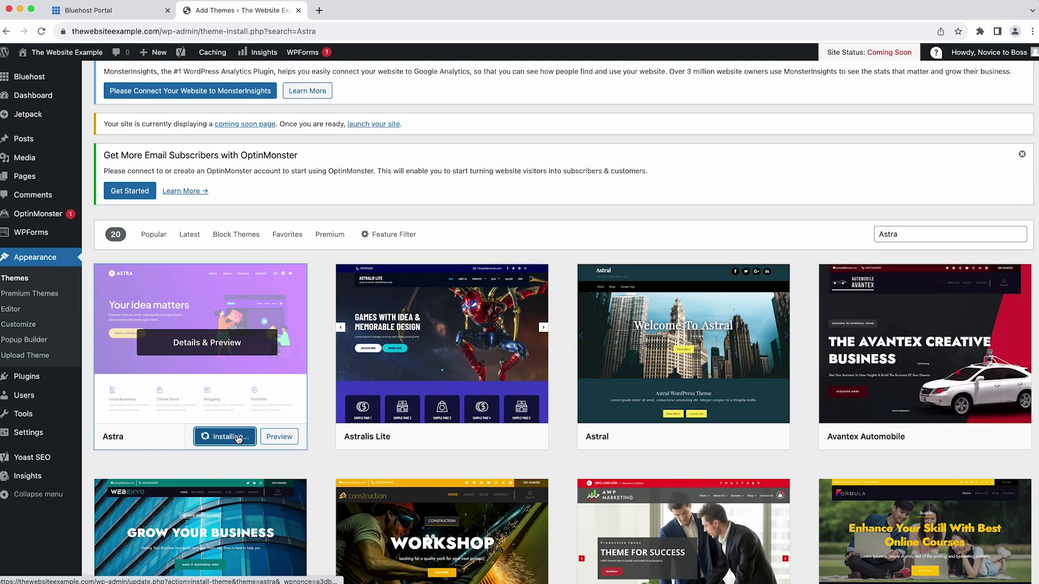
pyautogui.click(211, 440)
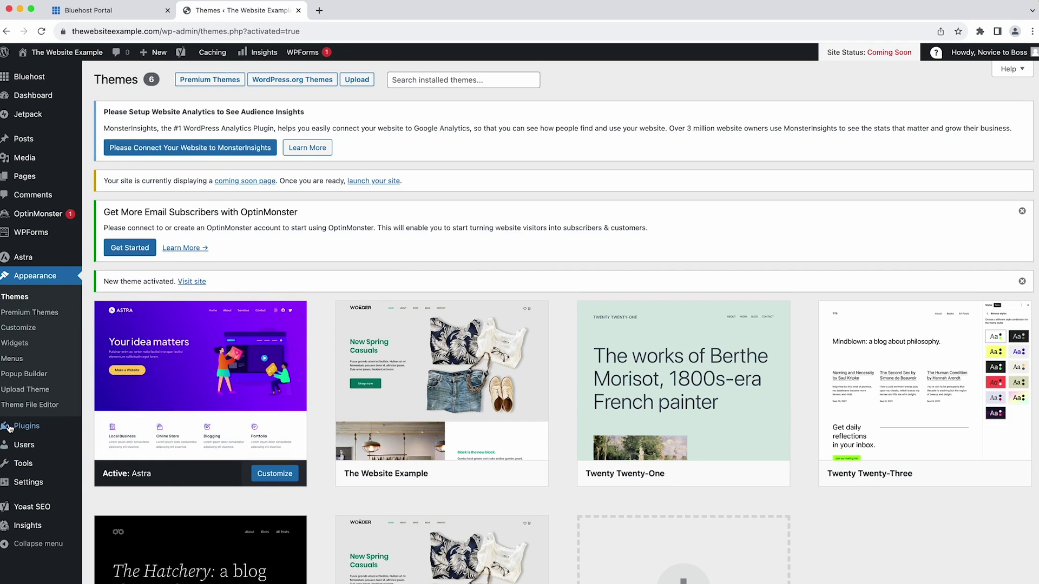
# Search the new plugins for "starter templates", and install and activate Starter Templates by Brainstorm Force
pyautogui.moveTo(9, 429)
pyautogui.click(108, 444)
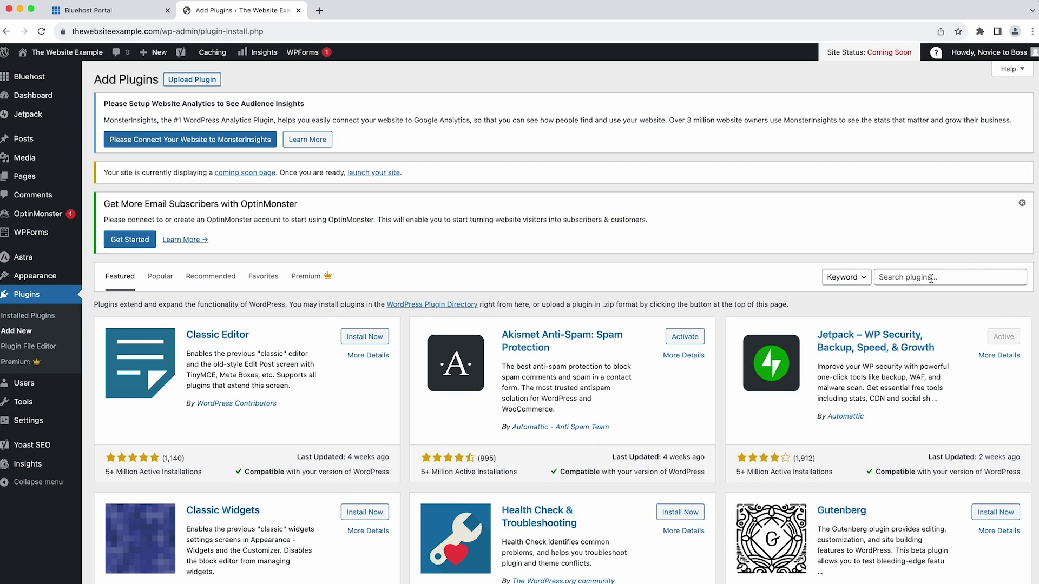
pyautogui.click(931, 278)
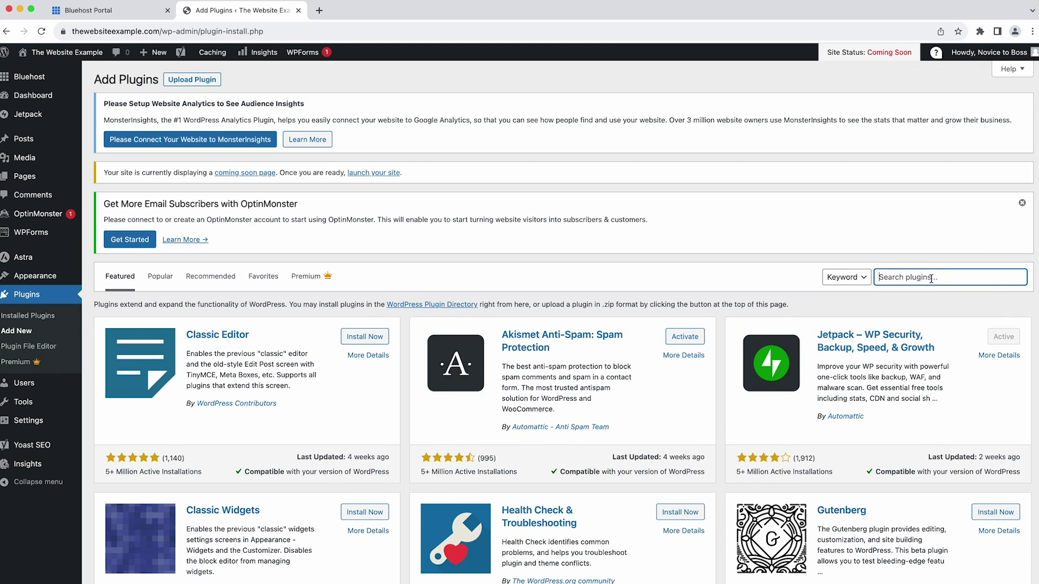
pyautogui.write('starter templates')
pyautogui.scroll(-1, 313, 321)
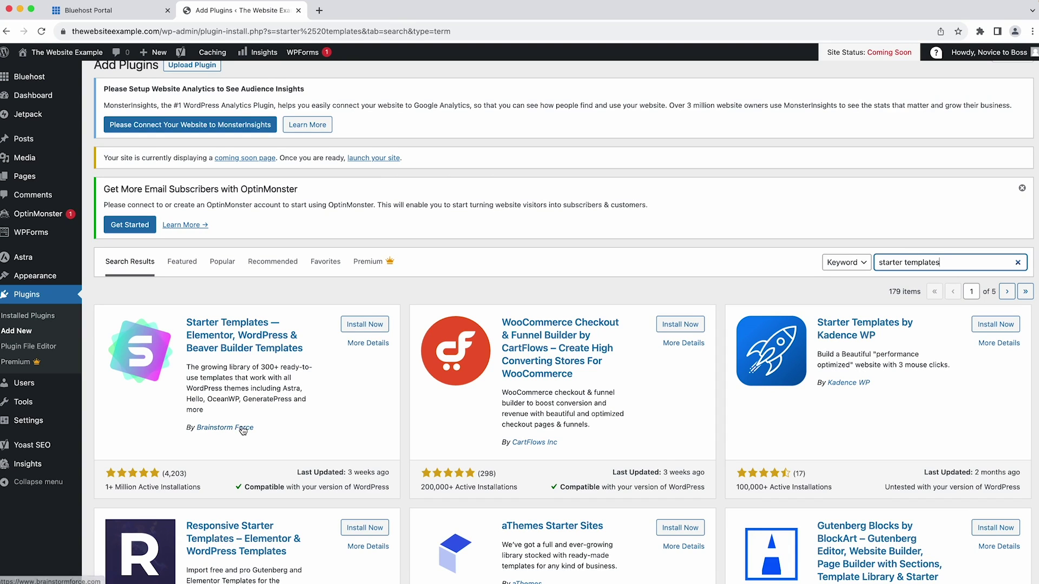
pyautogui.click(365, 324)
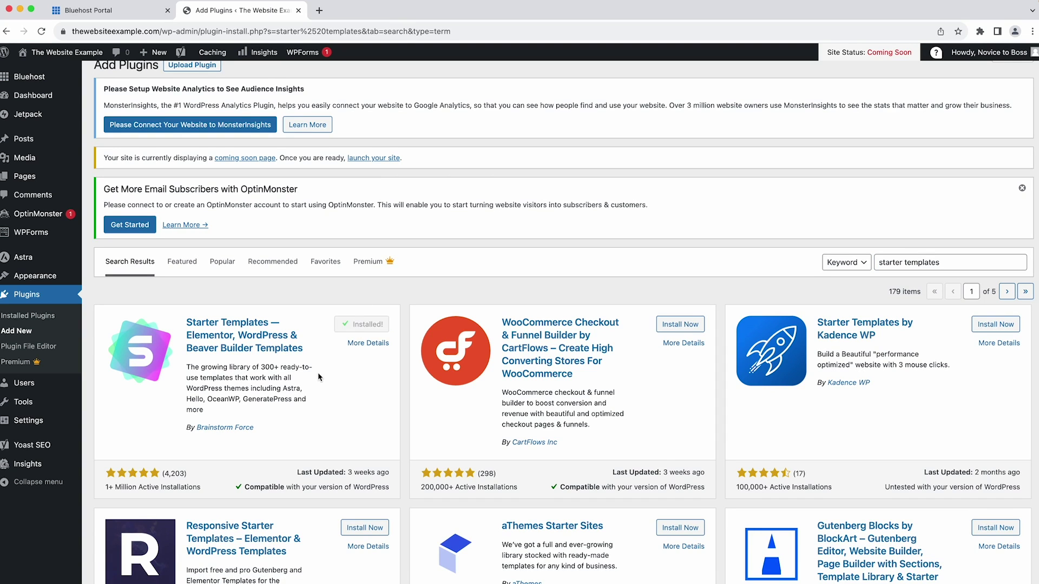
pyautogui.click(363, 326)
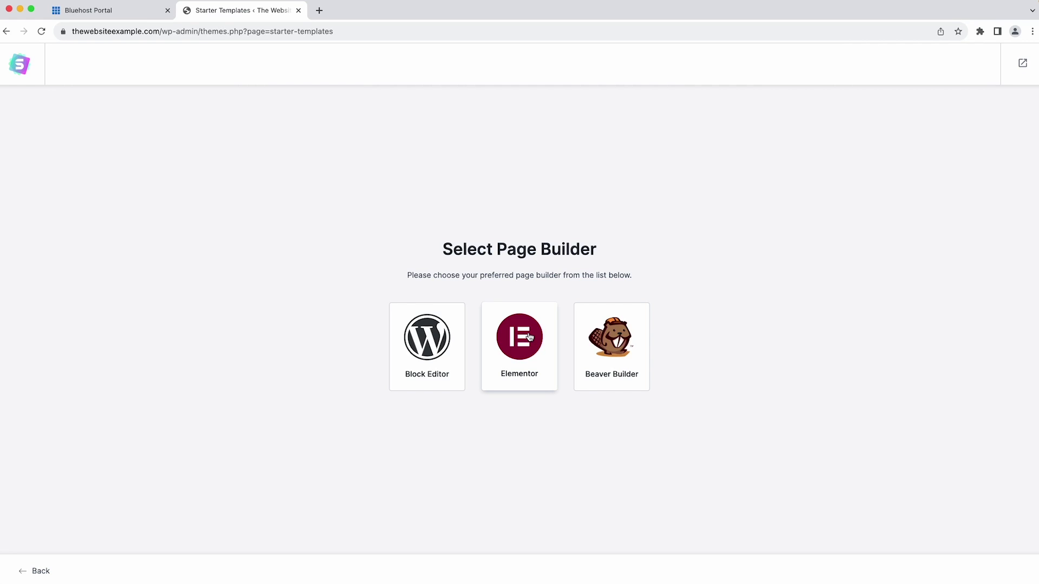
# Exit to the Dashboard, reopen the Starter Templates library from the installed plugins, and select Elementor as page builder
pyautogui.click(1023, 63)
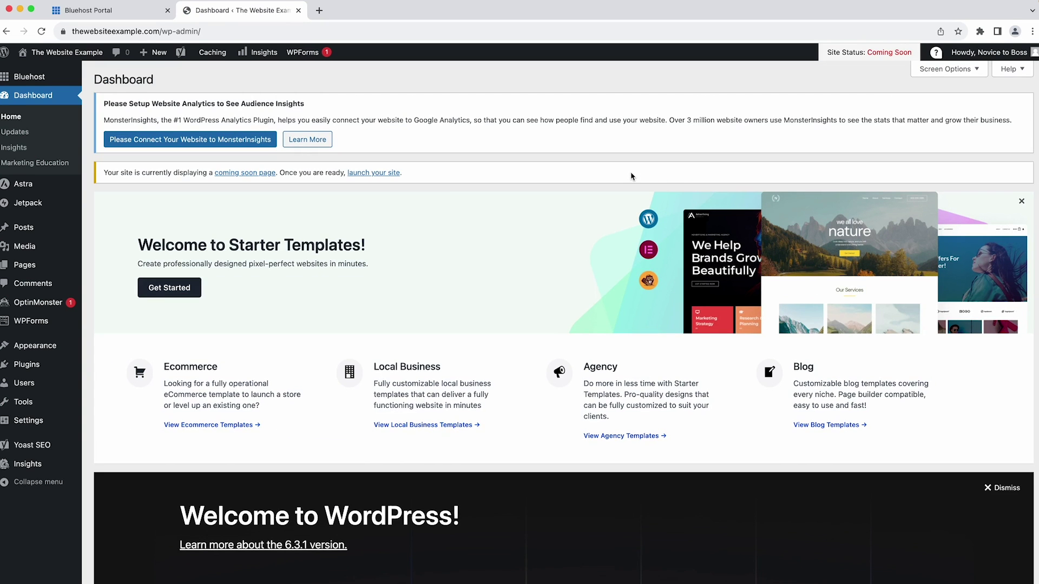
pyautogui.click(26, 364)
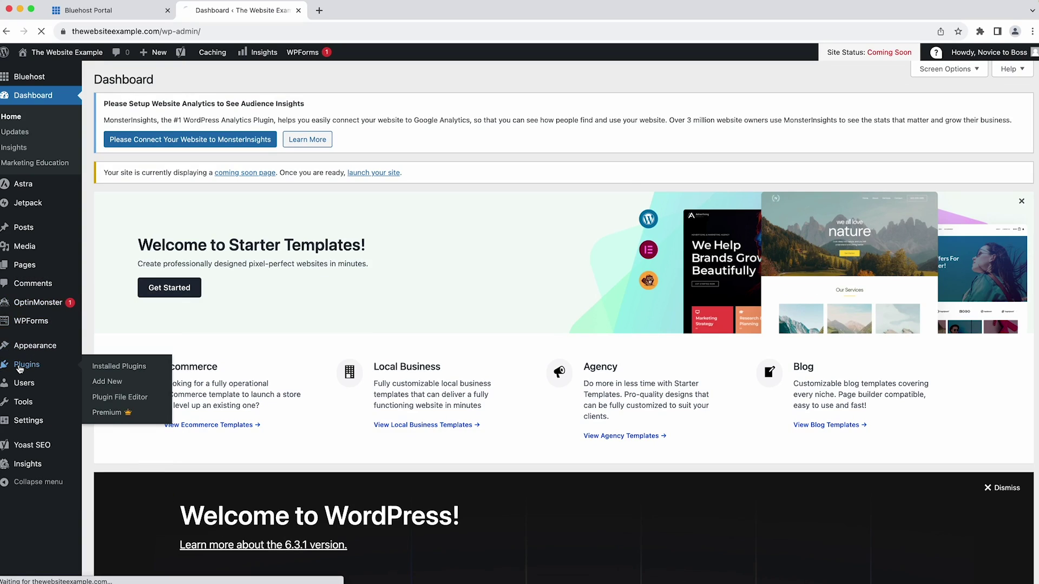
pyautogui.scroll(-5, 281, 331)
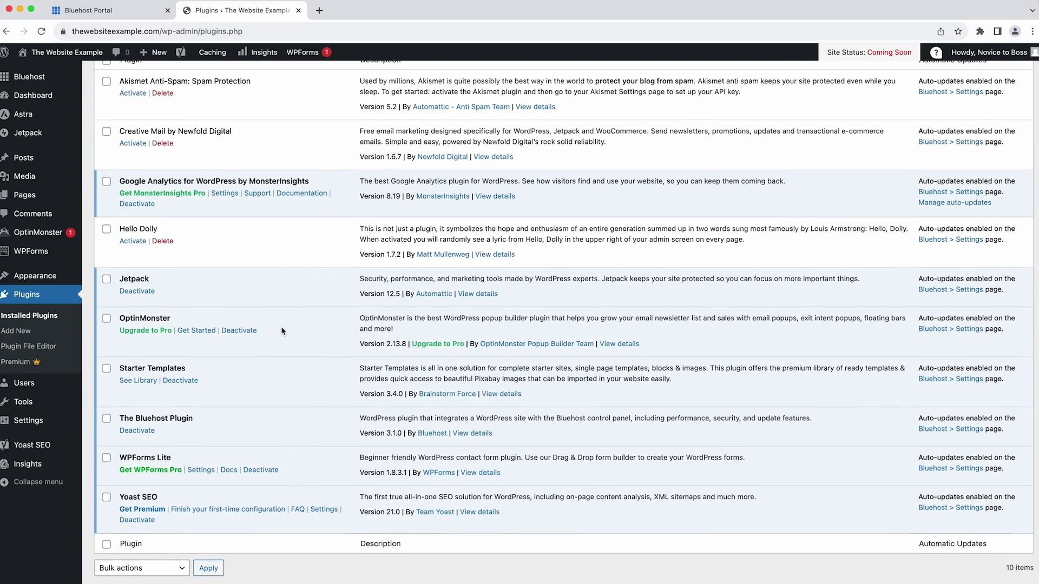
pyautogui.click(143, 386)
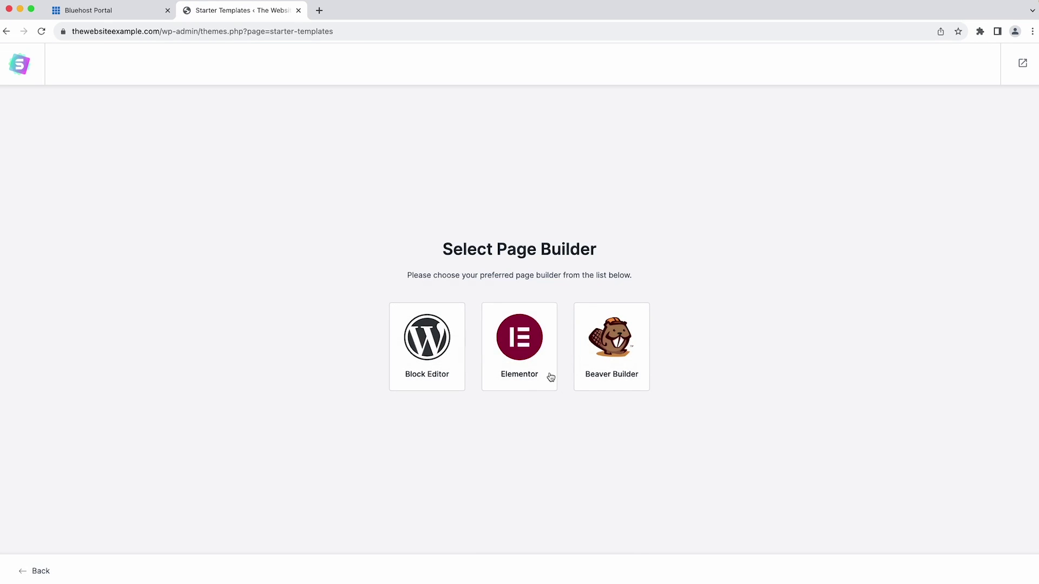
pyautogui.click(544, 370)
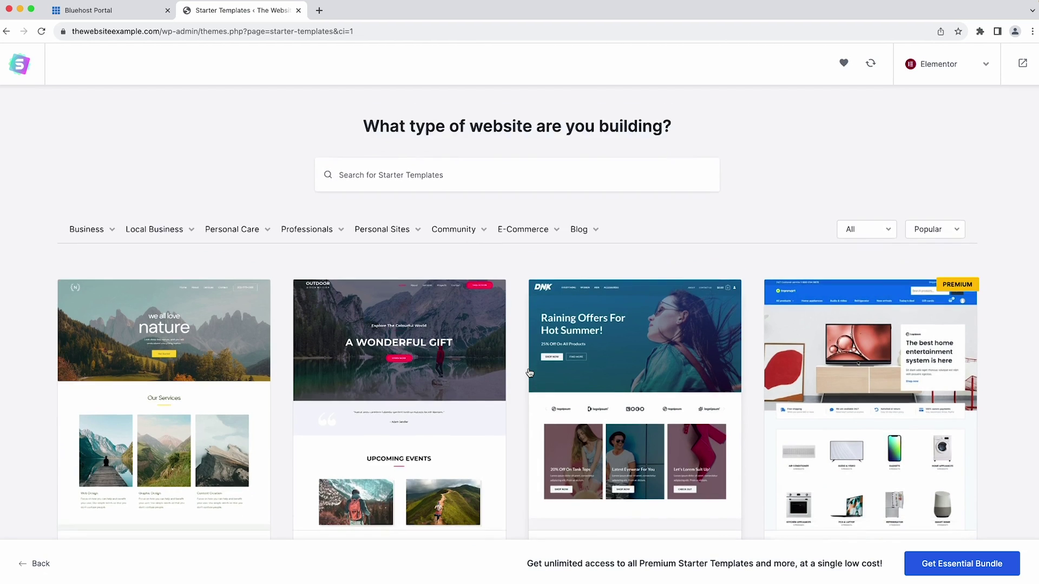
# Browse the Elementor starter templates, search them for "restaurant", and look through the matching templates
pyautogui.scroll(-20, 530, 372)
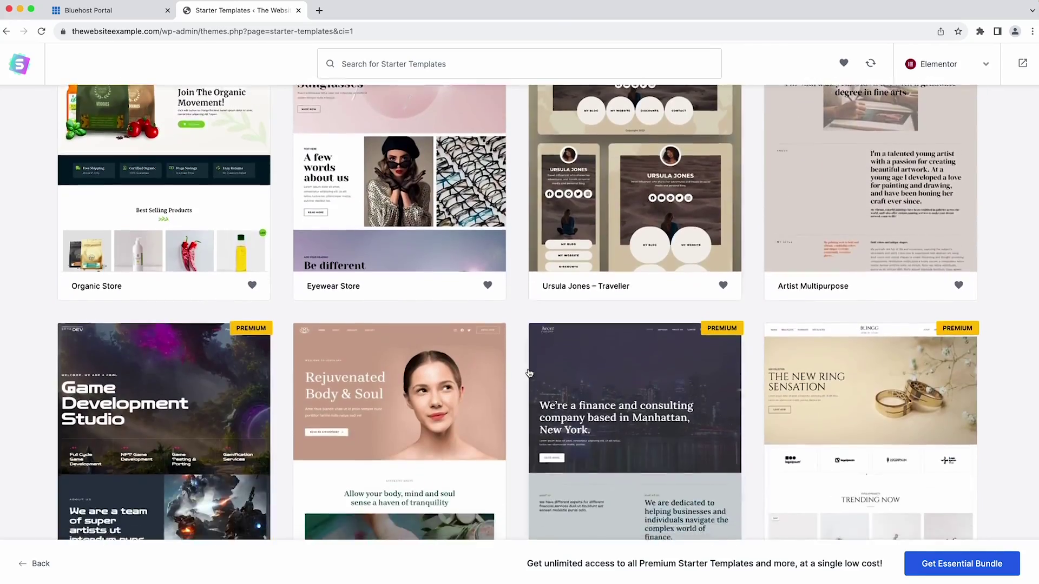
pyautogui.scroll(-20, 529, 374)
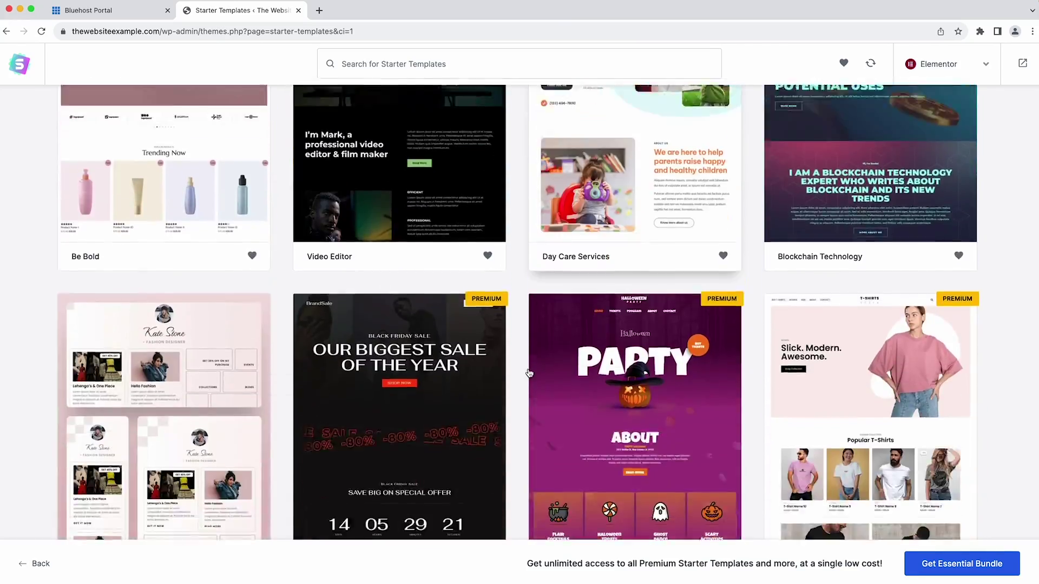
pyautogui.scroll(-20, 529, 373)
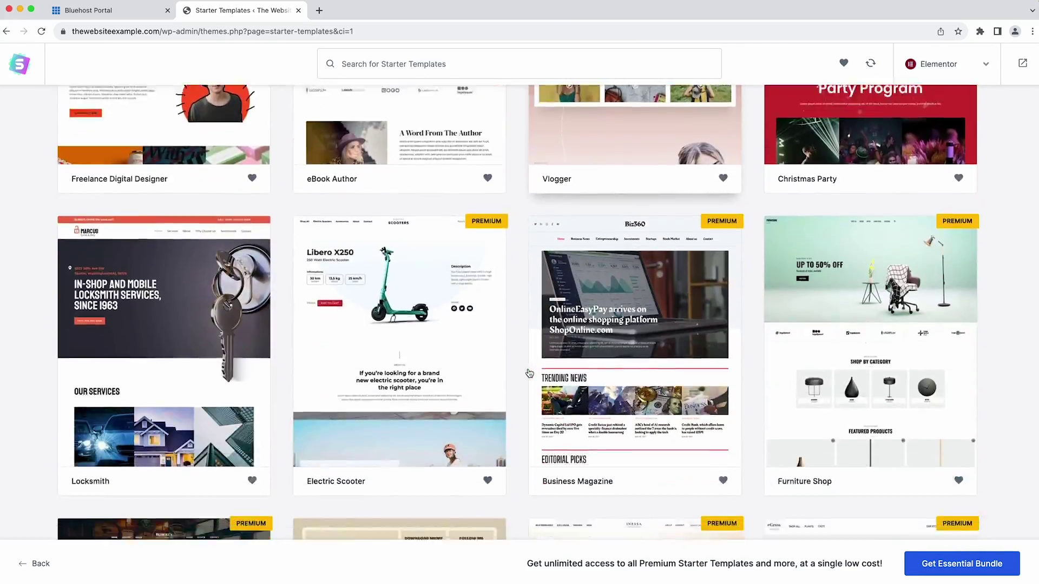
pyautogui.scroll(-20, 530, 373)
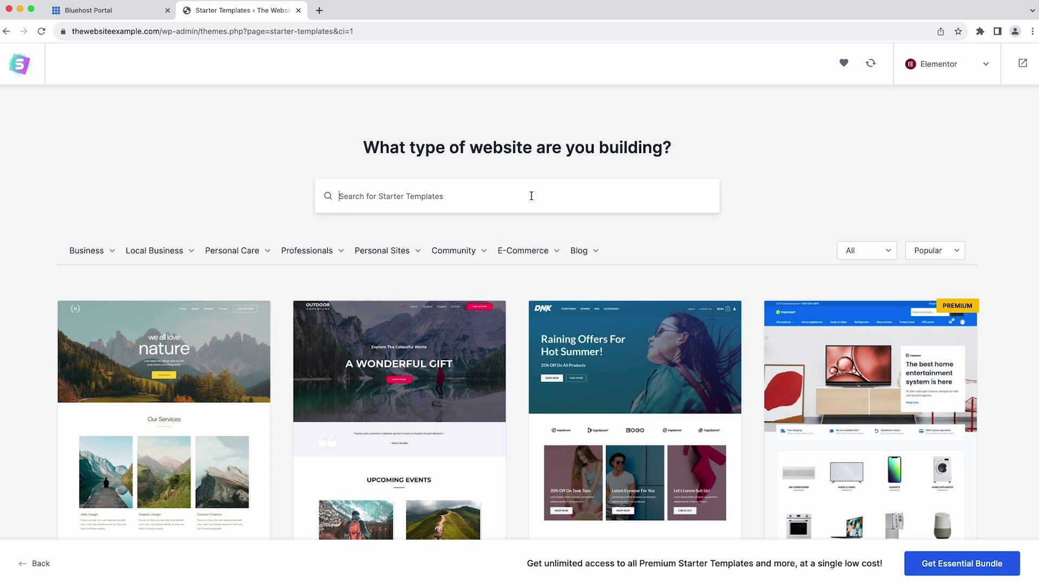
pyautogui.write('res')
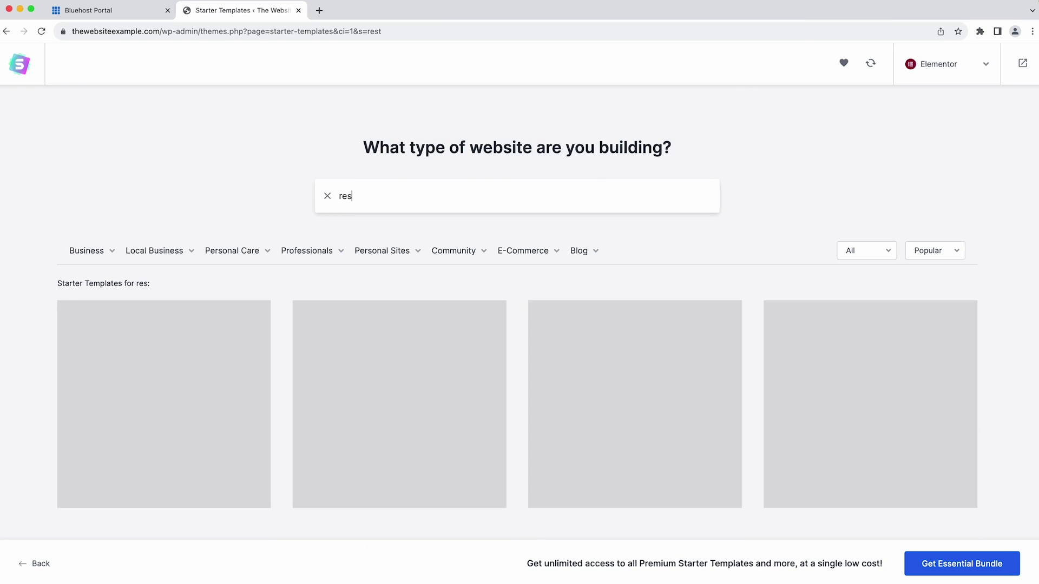
pyautogui.write('taurant')
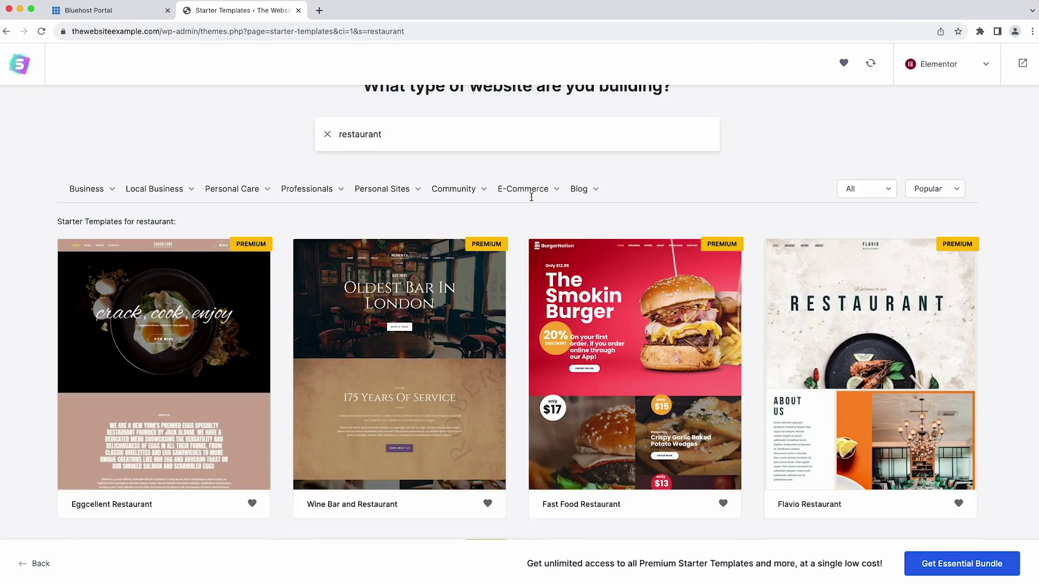
pyautogui.scroll(-5, 520, 217)
pyautogui.scroll(-4, 506, 218)
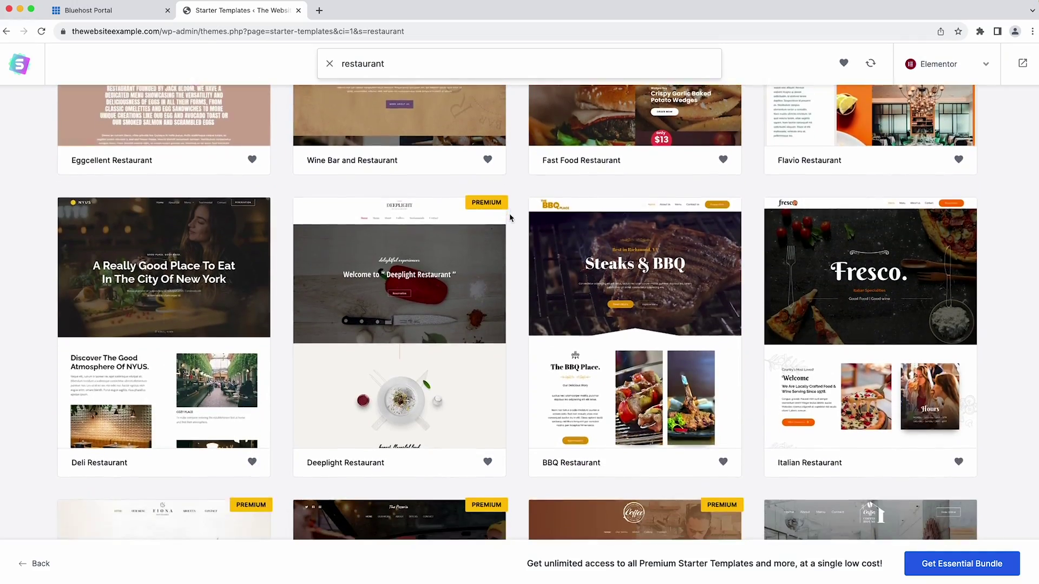
pyautogui.scroll(10, 531, 216)
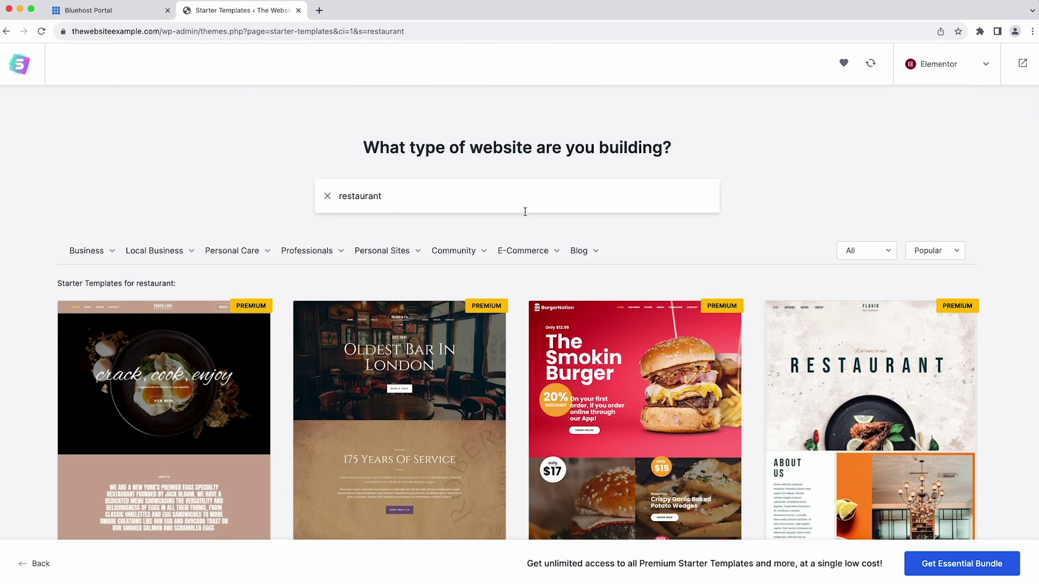
# Search the starter templates for "local", preview the Local Business template down the page, and close the preview
pyautogui.press('super+a')
pyautogui.write('local')
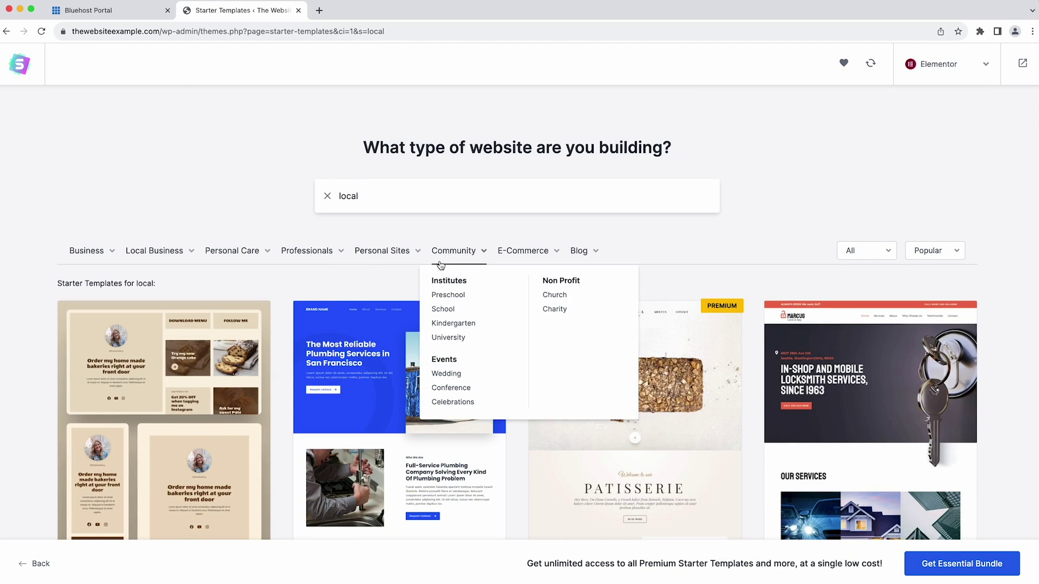
pyautogui.scroll(-3, 185, 252)
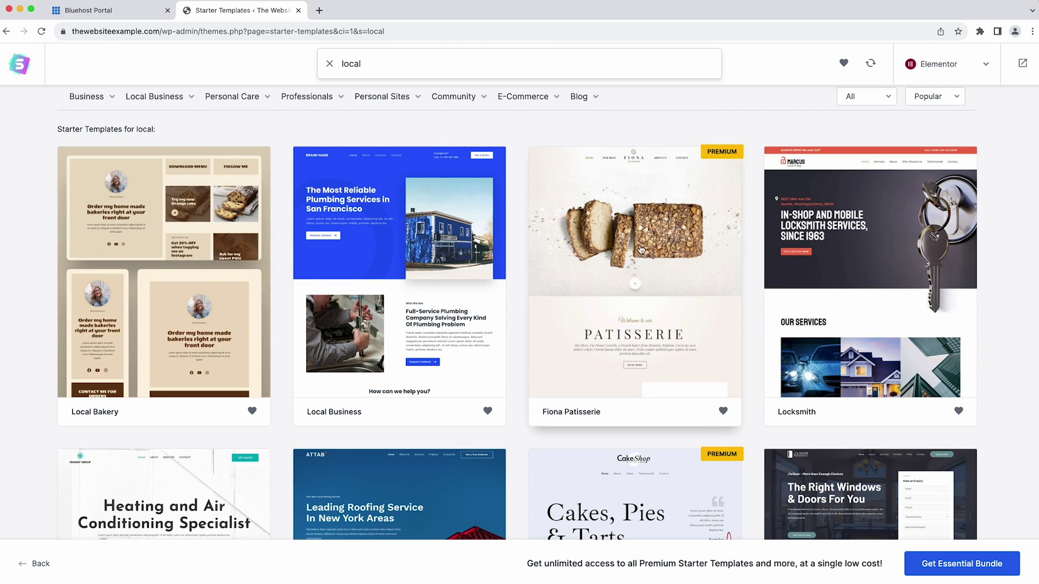
pyautogui.click(417, 253)
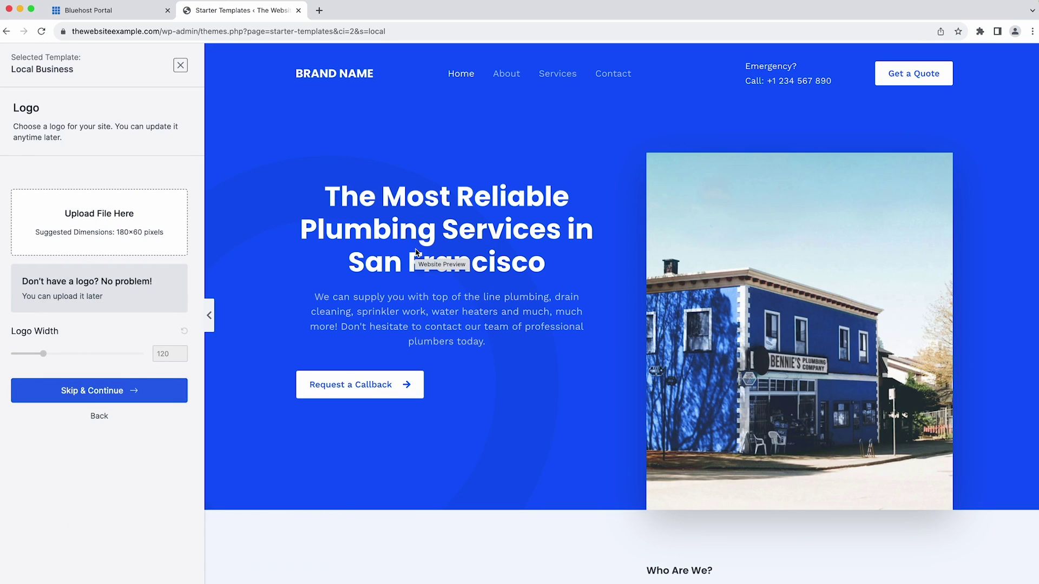
pyautogui.scroll(-20, 571, 203)
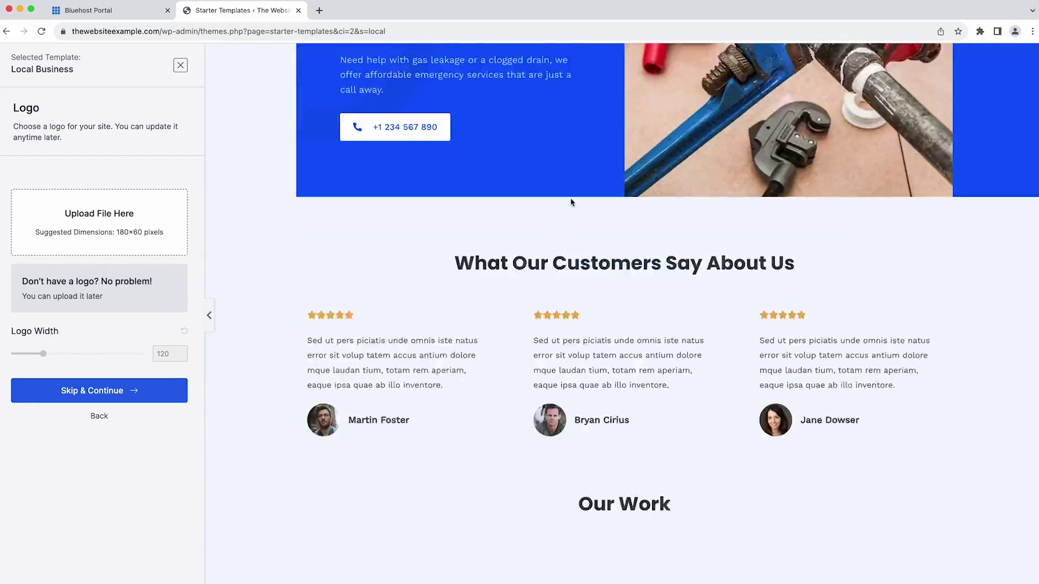
pyautogui.scroll(-5, 571, 202)
pyautogui.scroll(20, 572, 202)
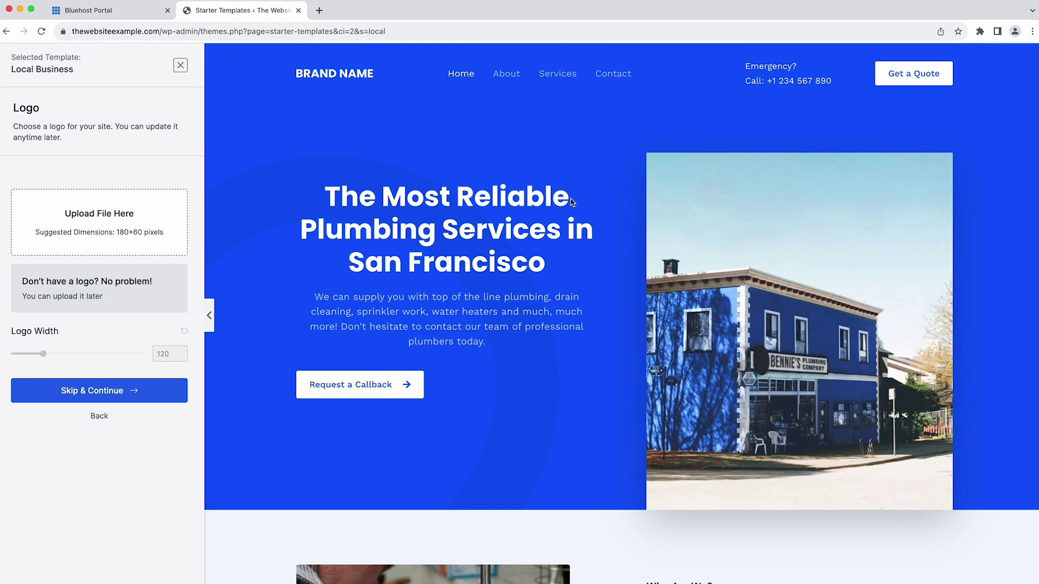
pyautogui.click(180, 65)
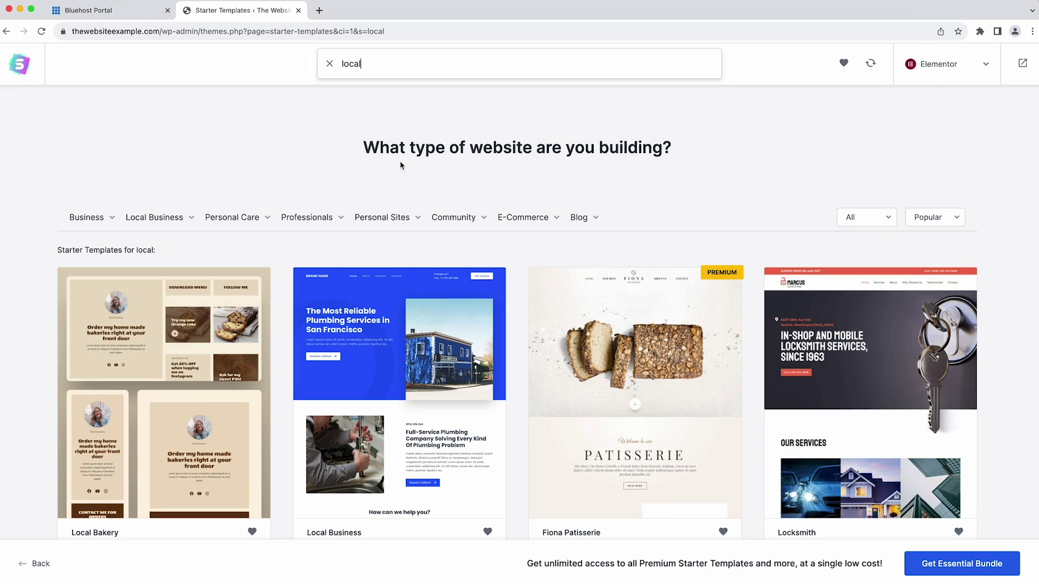
# Search the starter templates for "restaurant", select the BBQ Restaurant template, and continue without uploading a logo
pyautogui.click(330, 64)
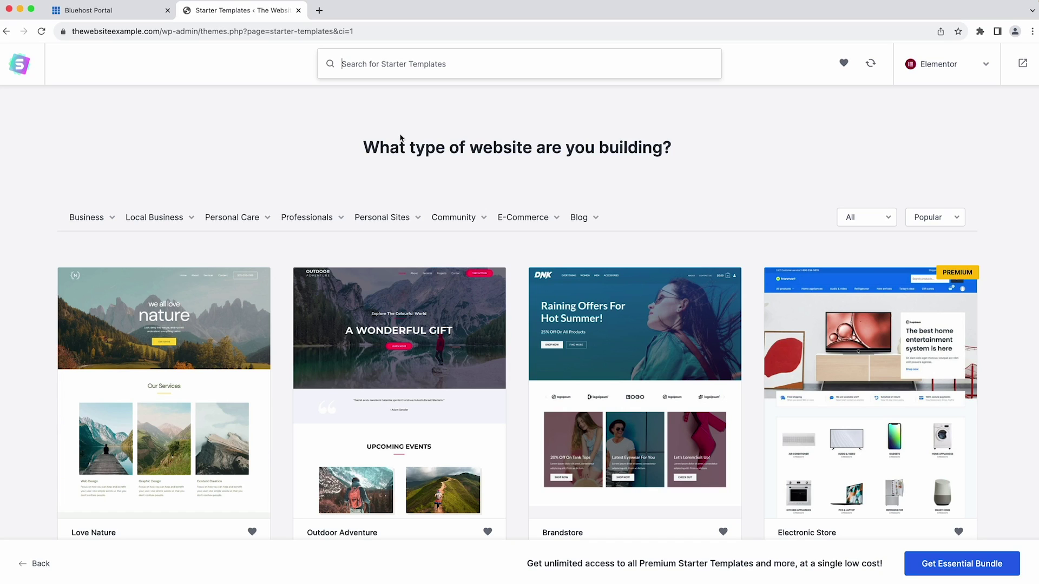
pyautogui.scroll(-5, 400, 141)
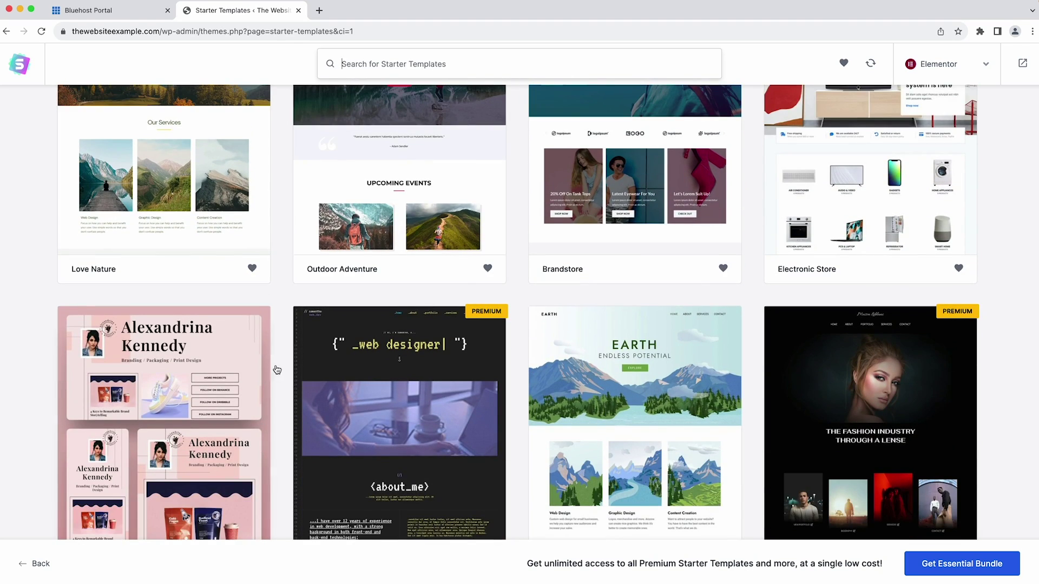
pyautogui.scroll(5, 403, 228)
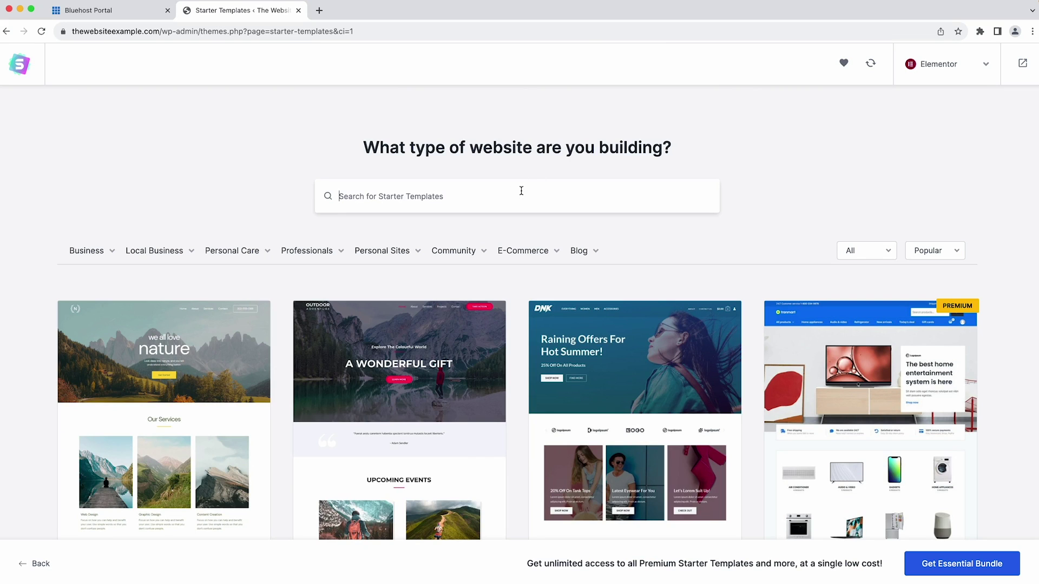
pyautogui.write('restaurant')
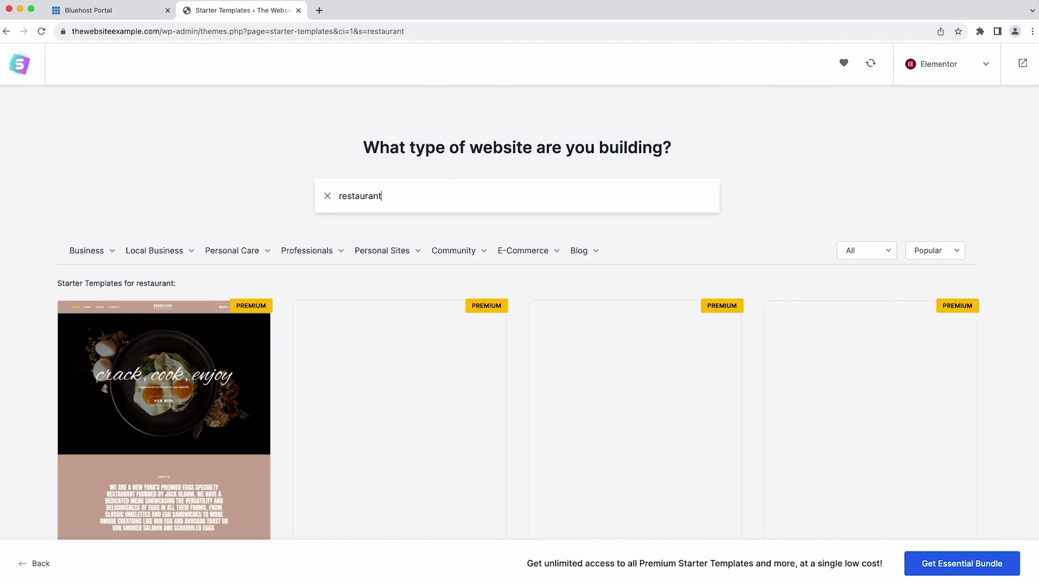
pyautogui.scroll(-5, 521, 190)
pyautogui.scroll(-3, 521, 190)
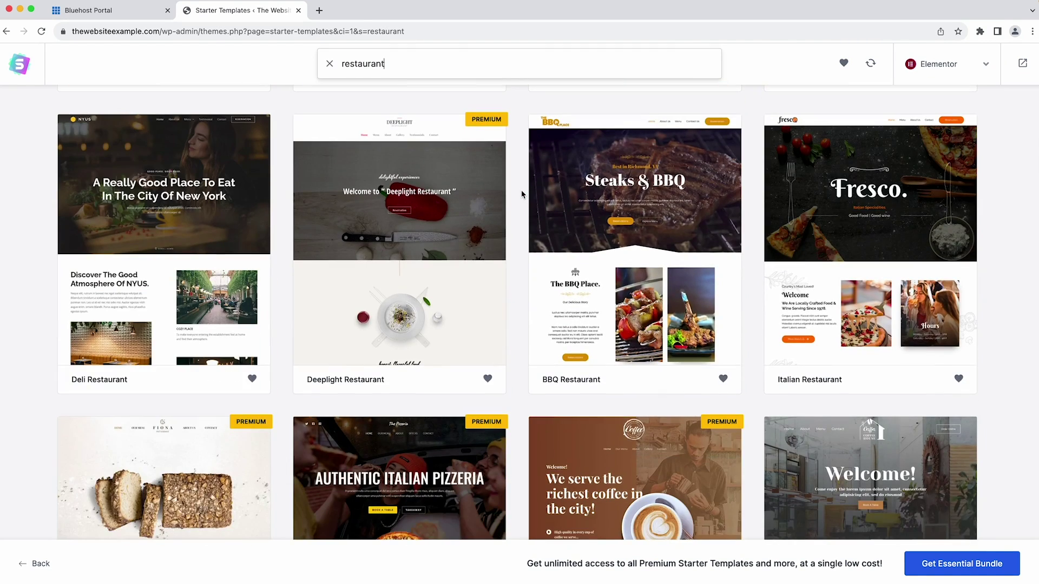
pyautogui.click(660, 200)
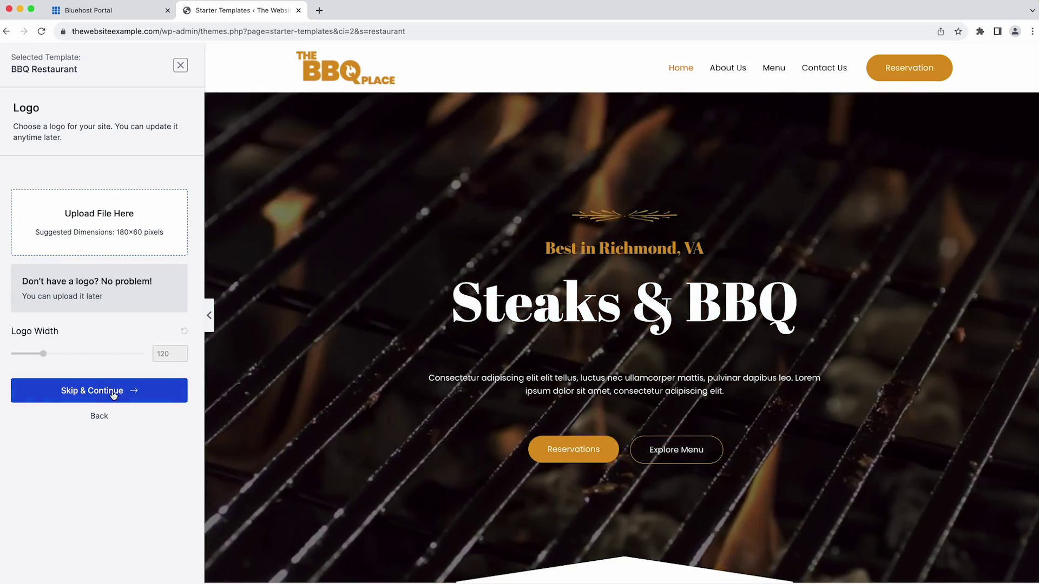
pyautogui.click(108, 391)
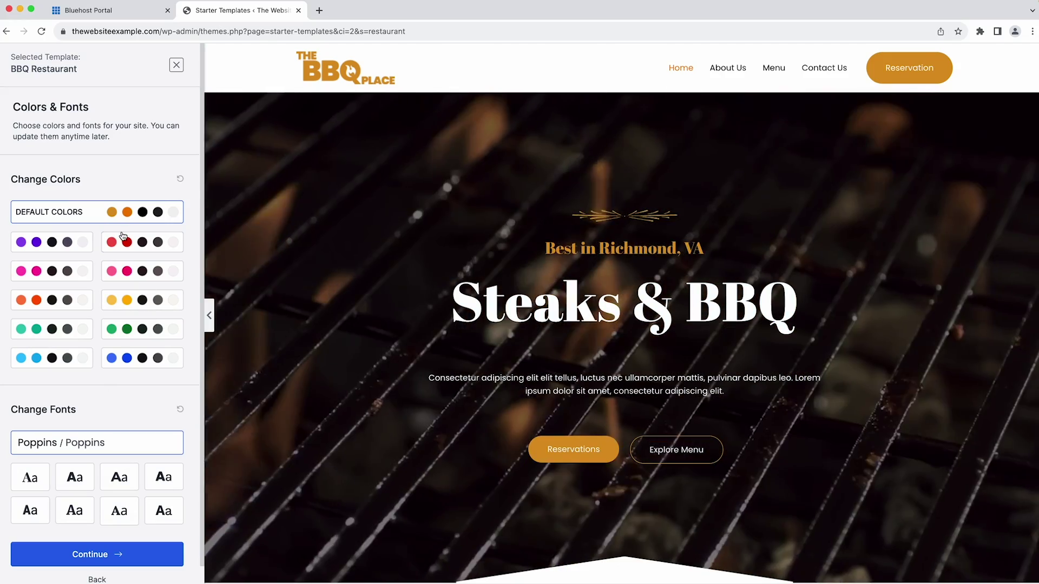
# Try the red and green color palettes and another font pairing on the template, and reset both to the defaults
pyautogui.click(125, 238)
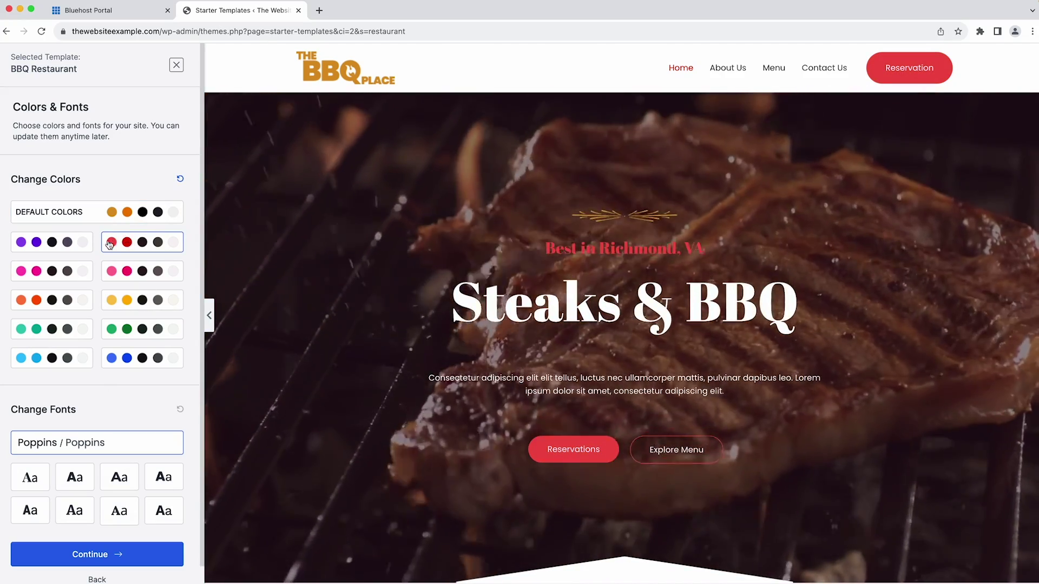
pyautogui.click(147, 331)
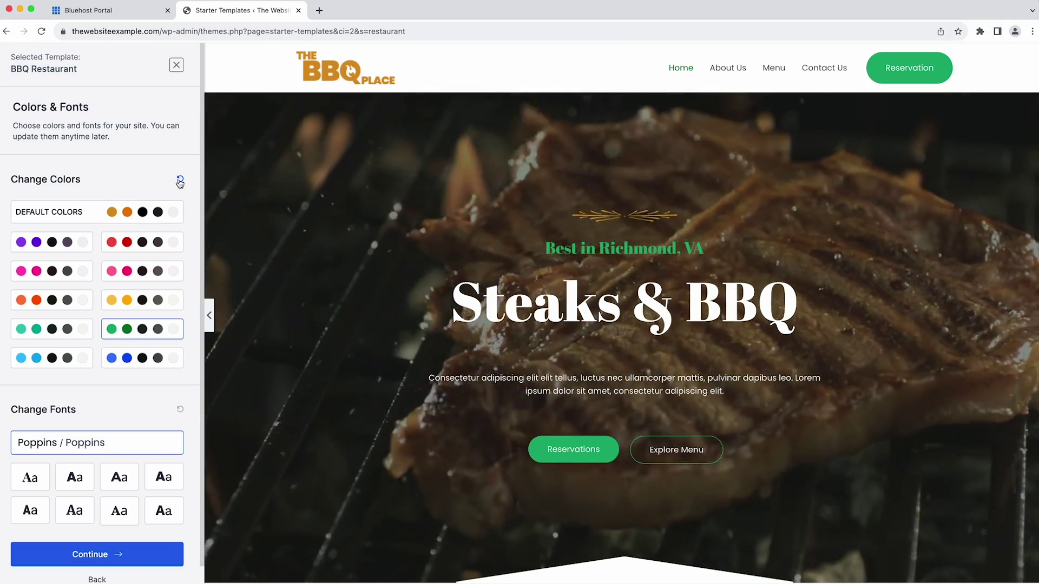
pyautogui.click(180, 179)
pyautogui.scroll(-1, 154, 188)
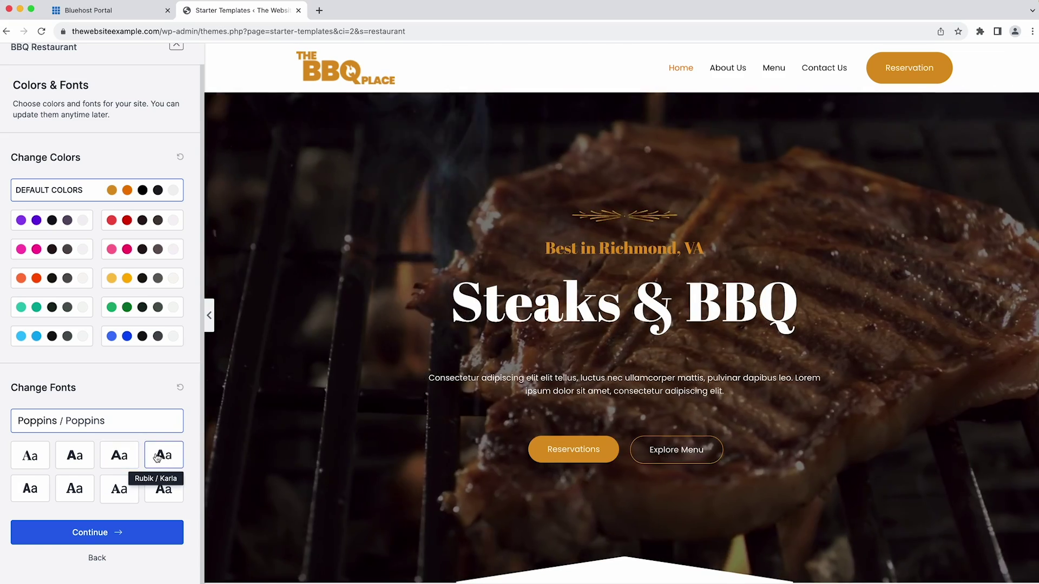
pyautogui.click(157, 458)
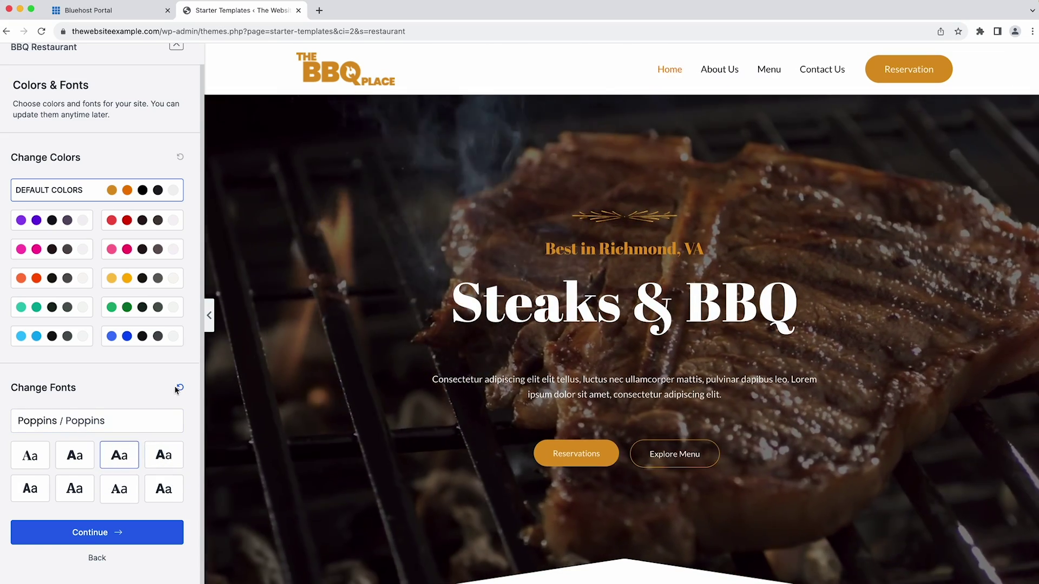
pyautogui.click(180, 387)
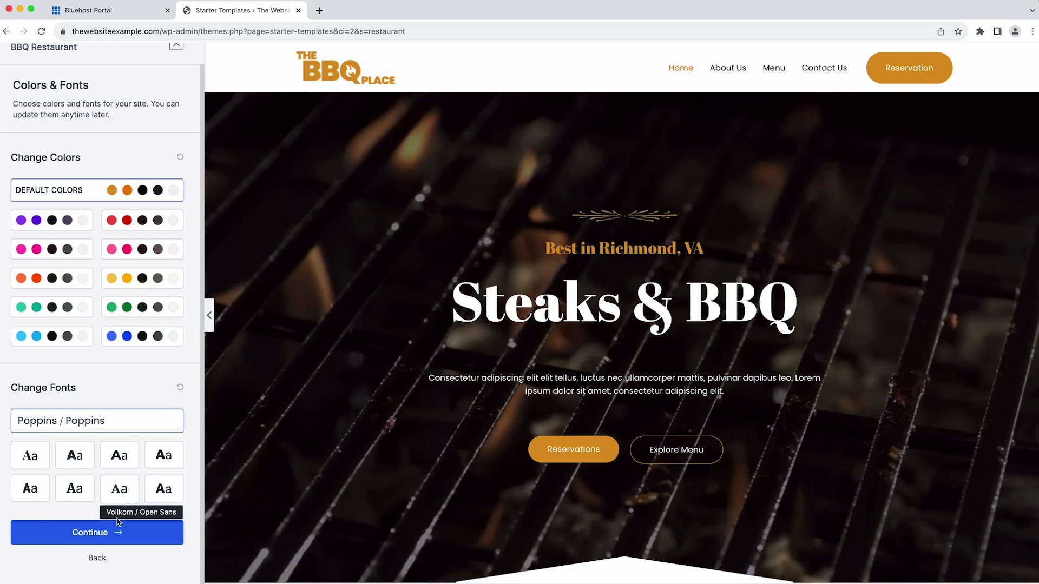
# Build the website with the default colors, fonts and import options, leaving the personal details blank, and open the finished site
pyautogui.click(119, 532)
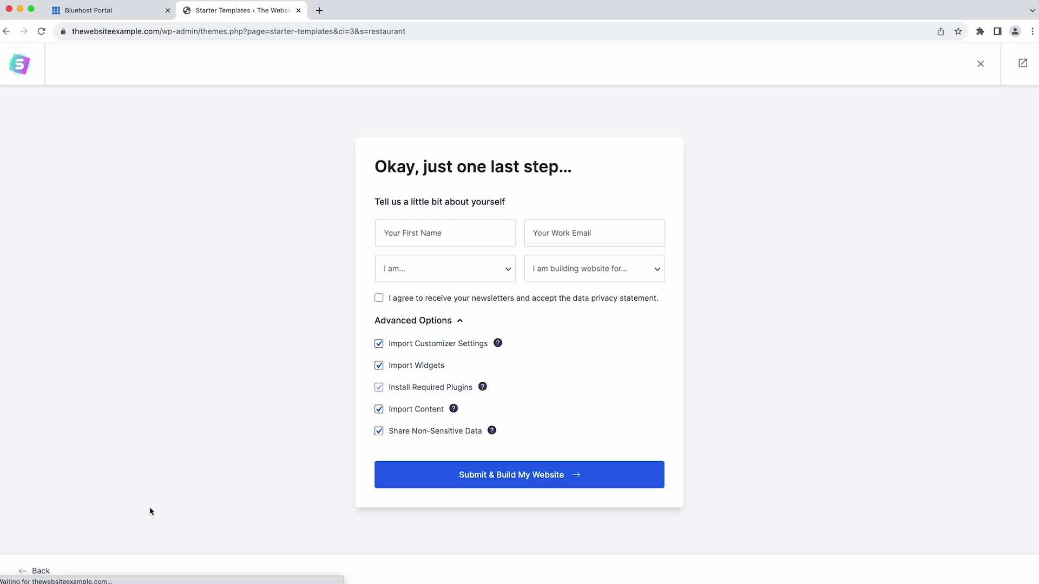
pyautogui.click(544, 476)
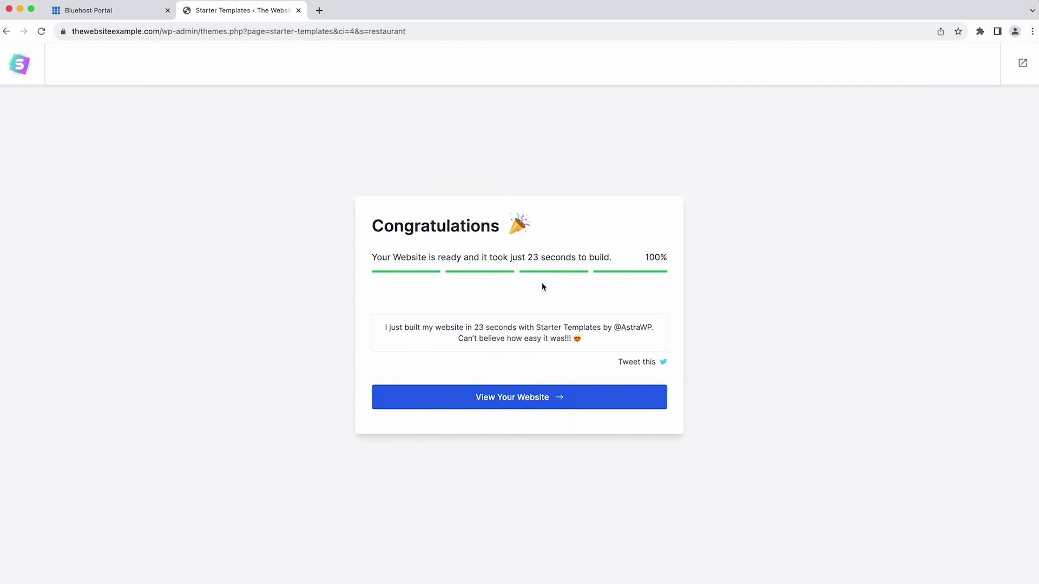
pyautogui.click(578, 406)
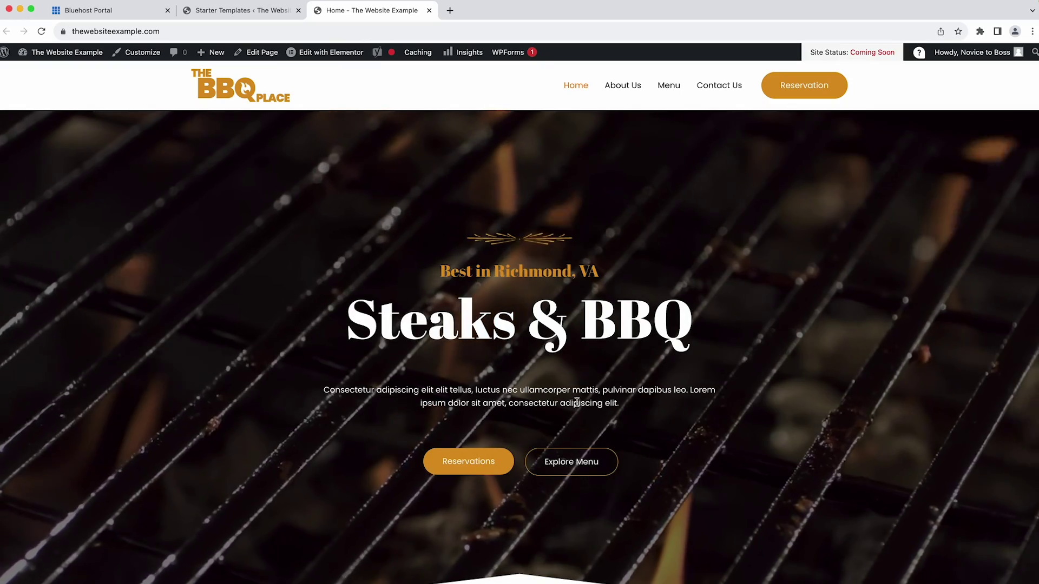
# Look through the new site's homepage, including the main heading and the paragraph below it
pyautogui.scroll(-8, 578, 403)
pyautogui.scroll(-10, 578, 406)
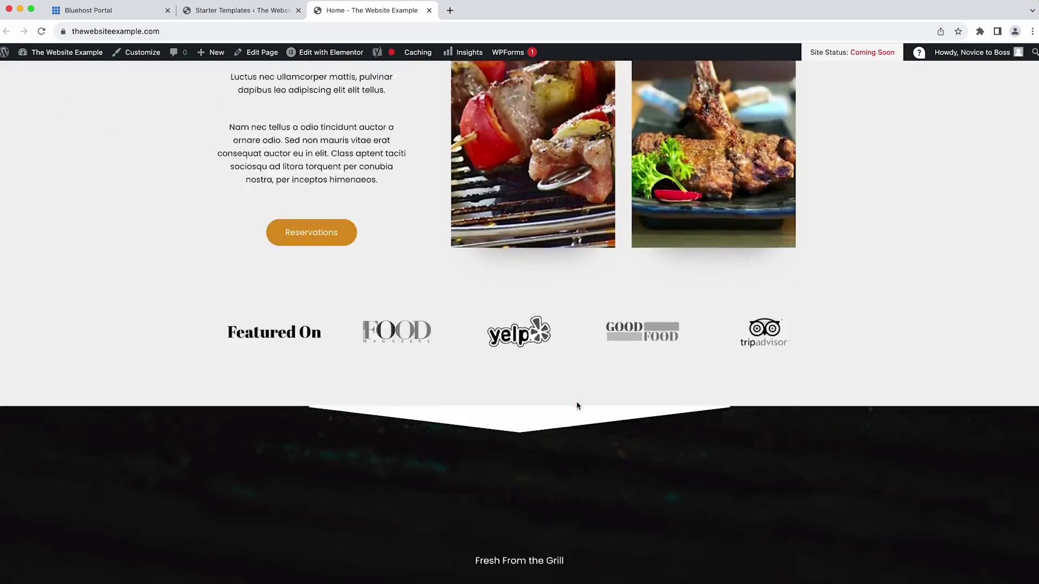
pyautogui.scroll(20, 578, 401)
pyautogui.moveTo(401, 319); pyautogui.dragTo(617, 318)
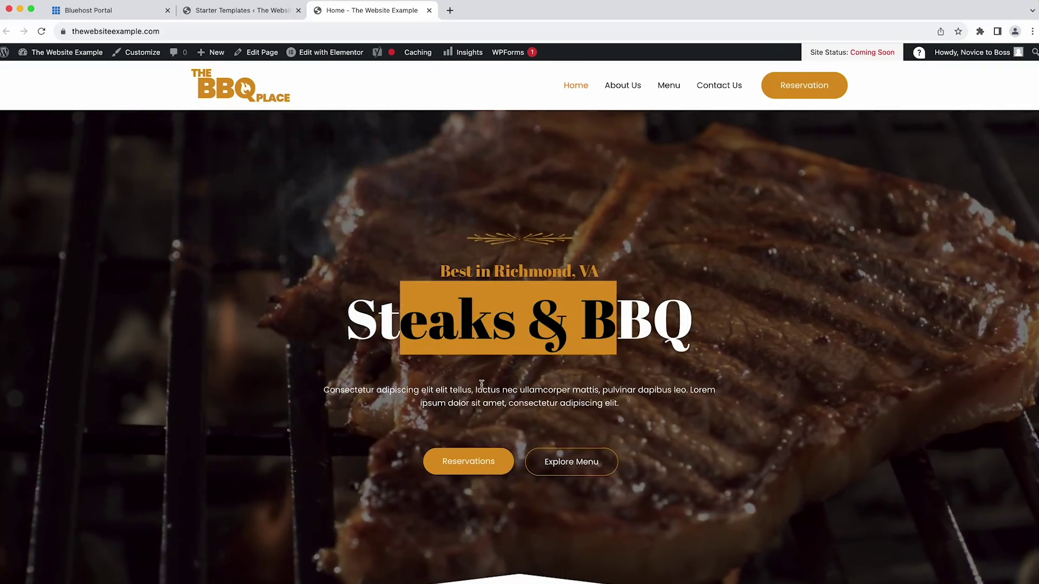
pyautogui.moveTo(479, 390); pyautogui.dragTo(609, 403)
pyautogui.click(536, 372)
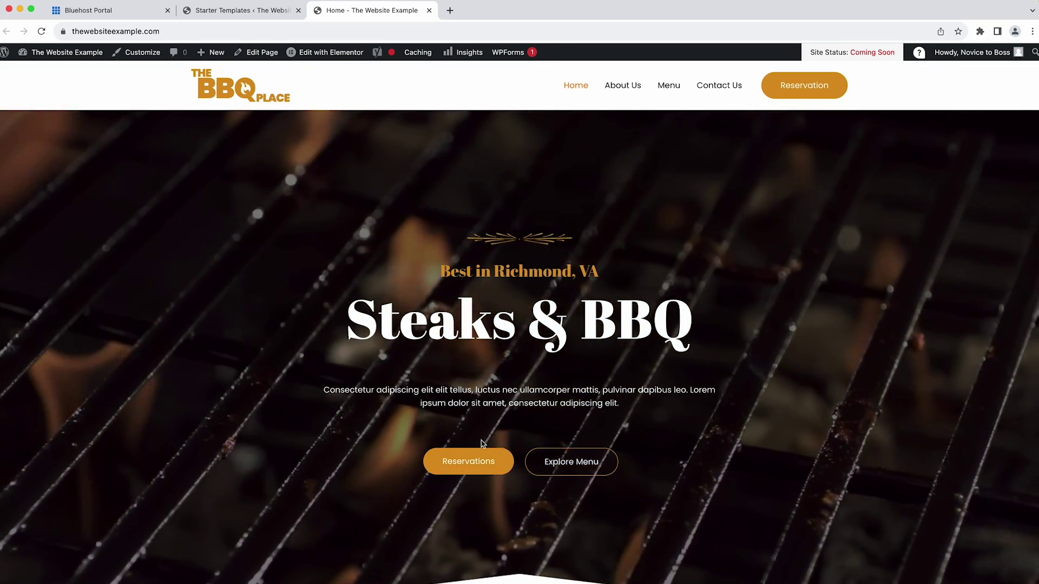
pyautogui.click(842, 382)
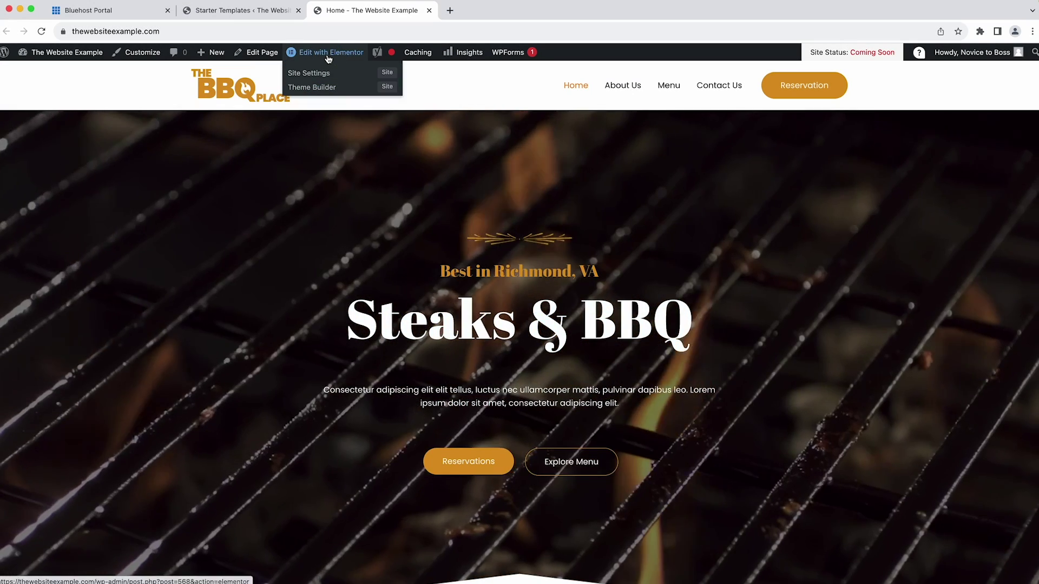
# Open the homepage for editing with Elementor and look over its sections from header to footer
pyautogui.click(325, 58)
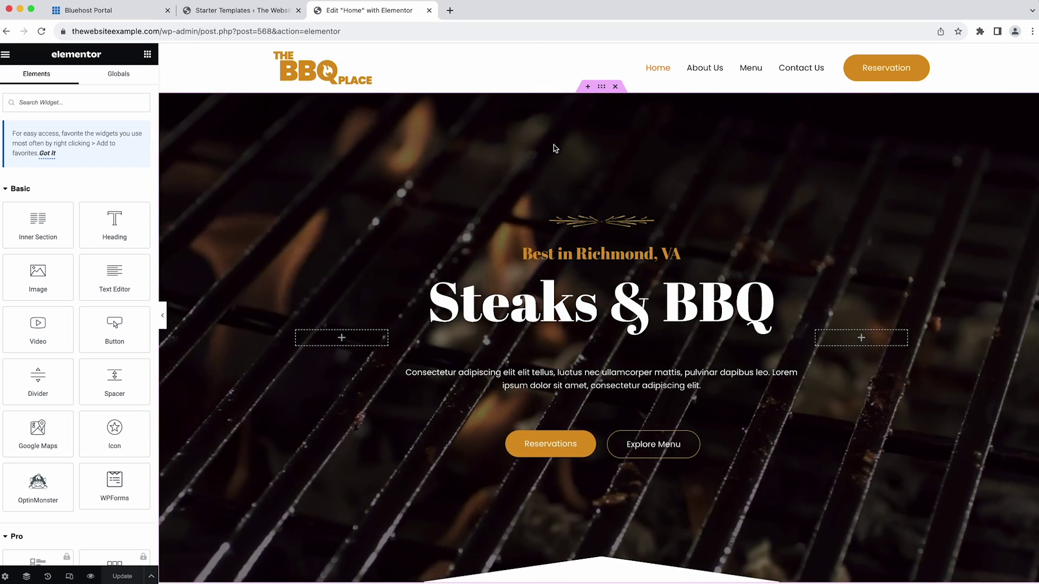
pyautogui.scroll(-1, 555, 148)
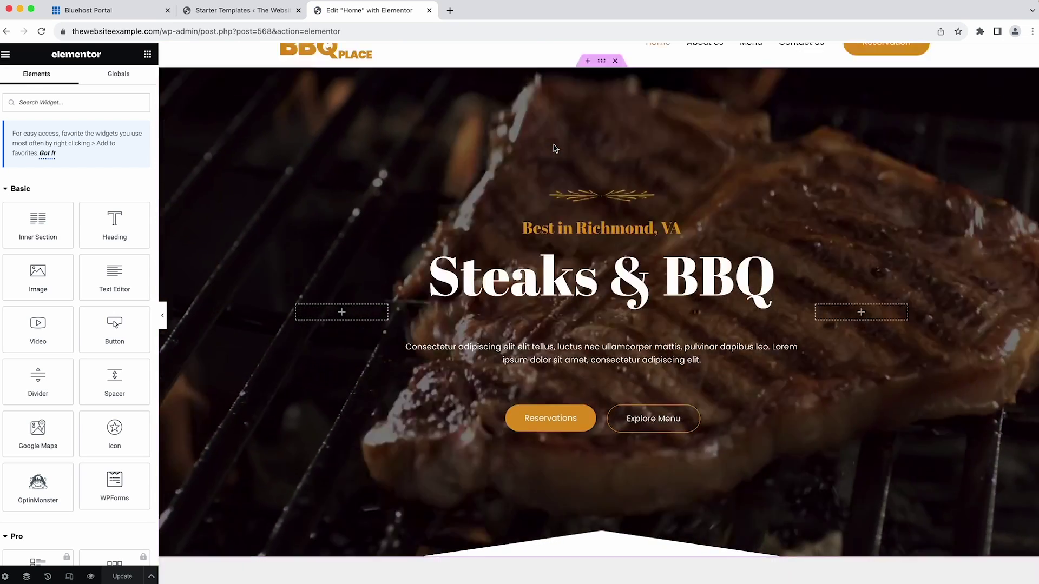
pyautogui.scroll(-8, 553, 143)
pyautogui.scroll(10, 552, 139)
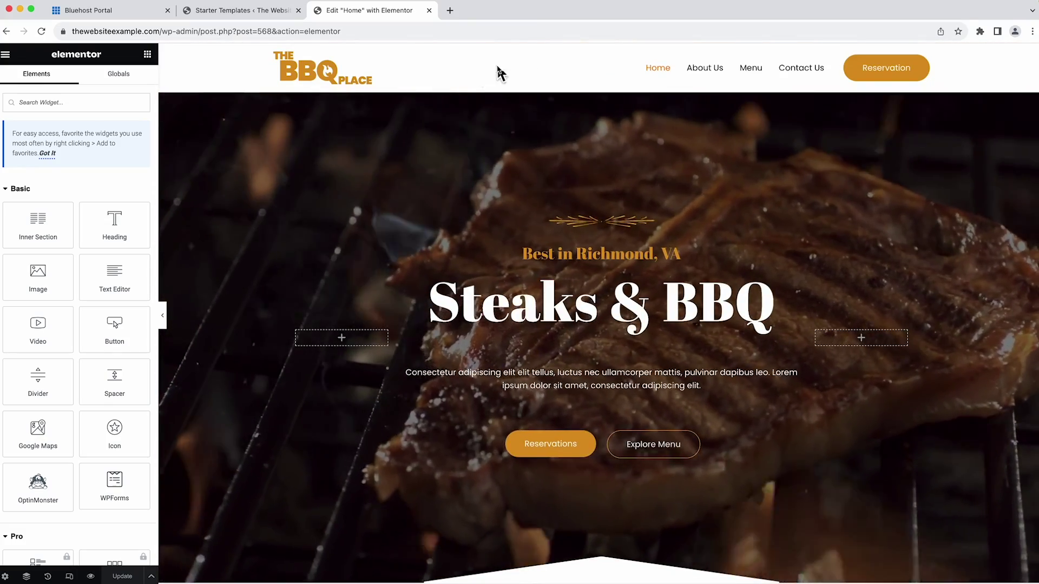
pyautogui.scroll(-15, 499, 71)
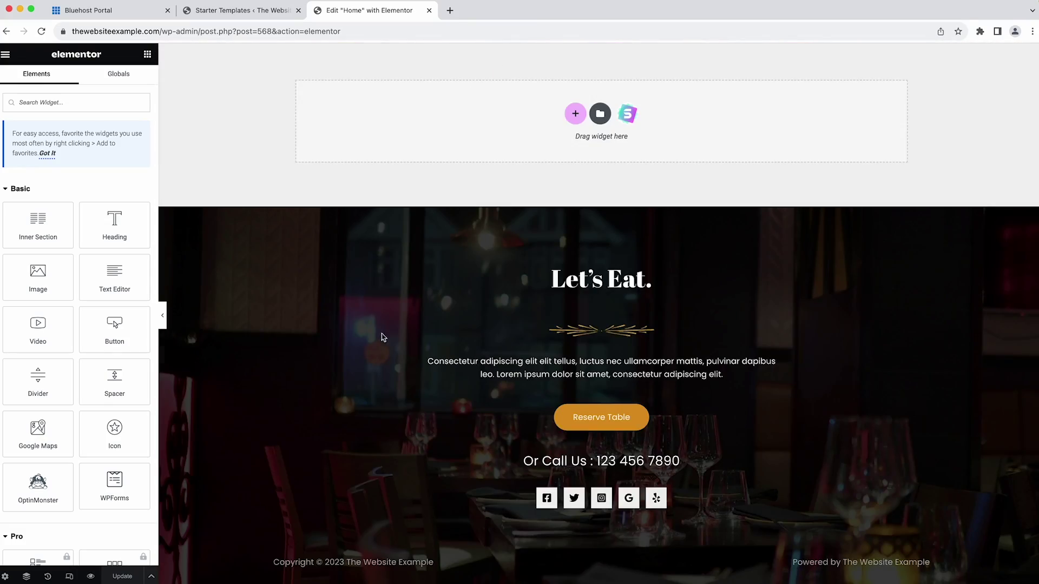
pyautogui.scroll(15, 454, 306)
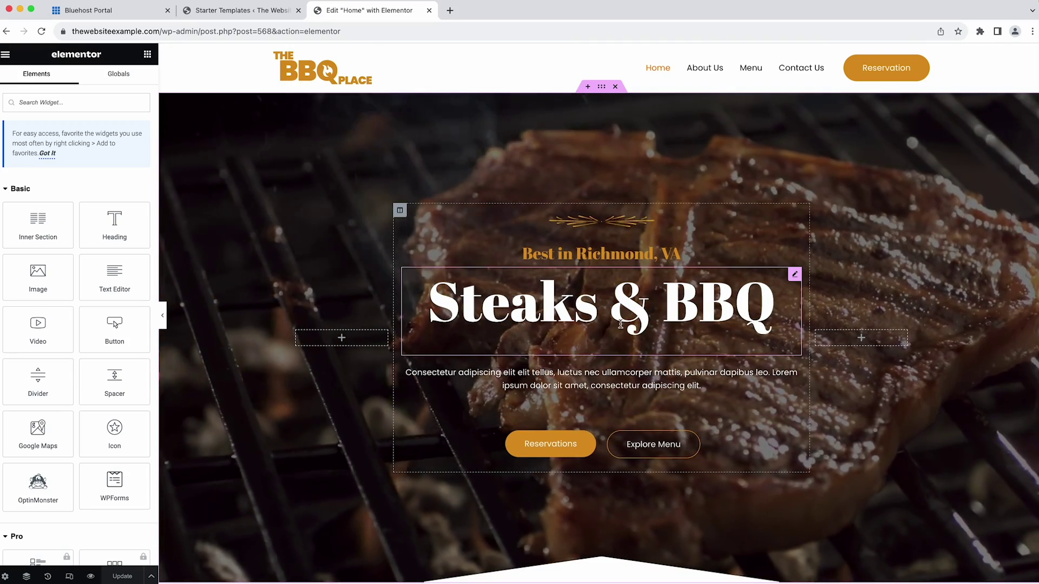
# Replace the main "Steaks & BBQ" heading text with "5 EASY STEPS"
pyautogui.click(430, 301)
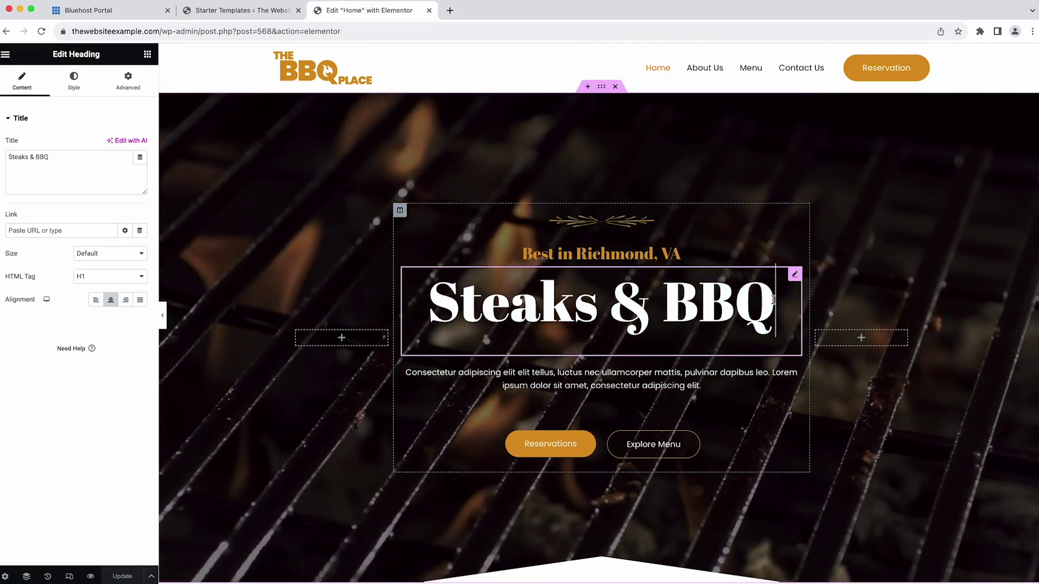
pyautogui.tripleClick(434, 303)
pyautogui.write('5')
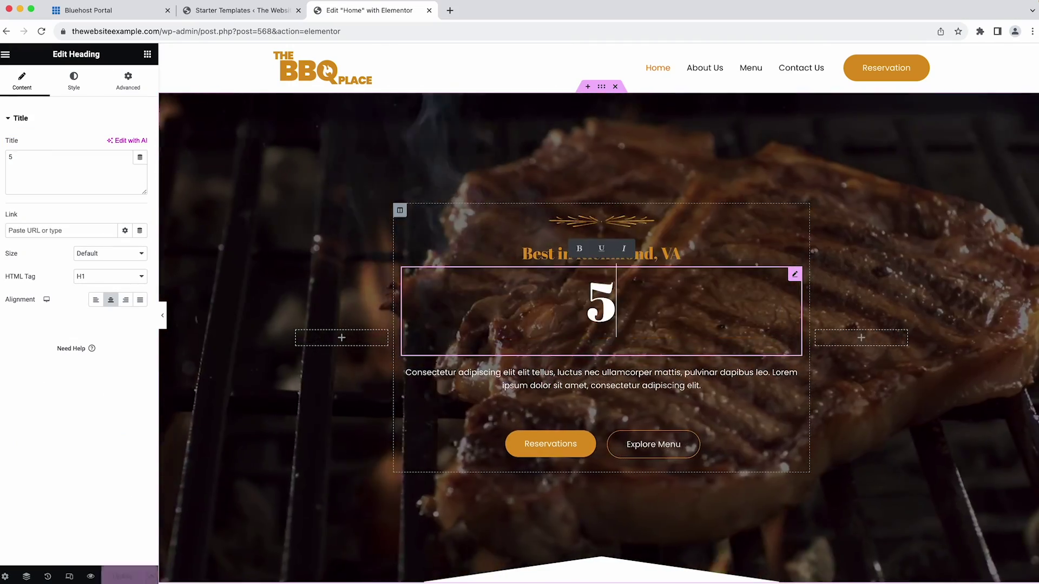
pyautogui.write(' e')
pyautogui.press('BackSpace')
pyautogui.write('EA')
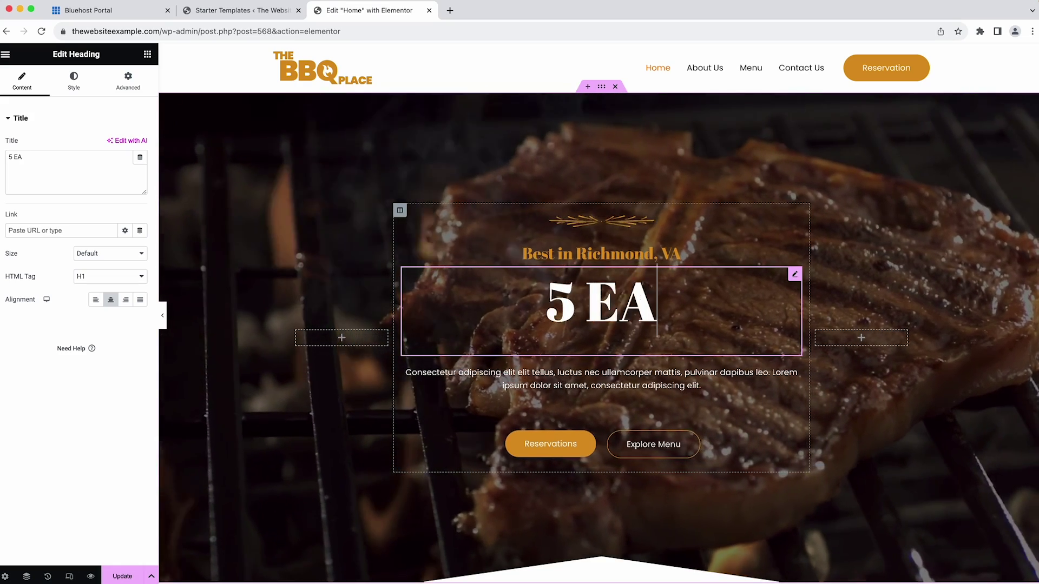
pyautogui.write('SY STEPS')
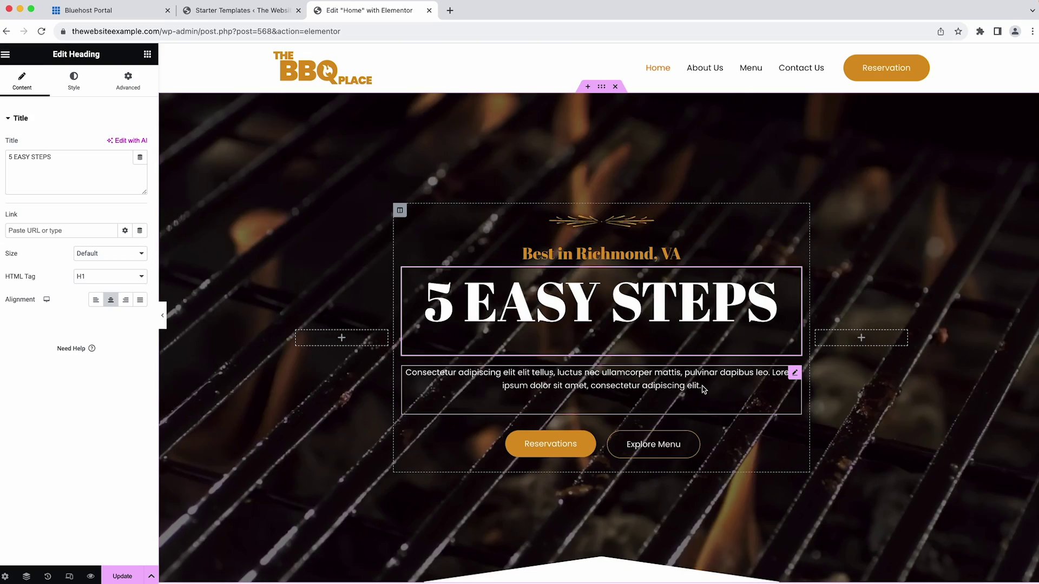
# Replace the paragraph below the main heading with "To quickly make a website" and change the hero's Reservations button text to "Learn More"
pyautogui.click(703, 387)
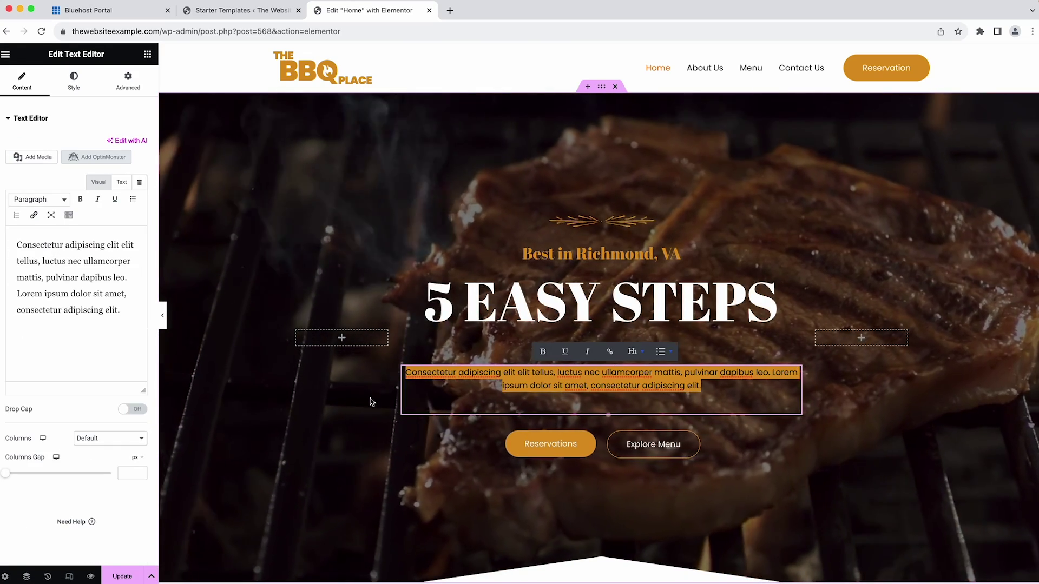
pyautogui.write('To quickly make a website')
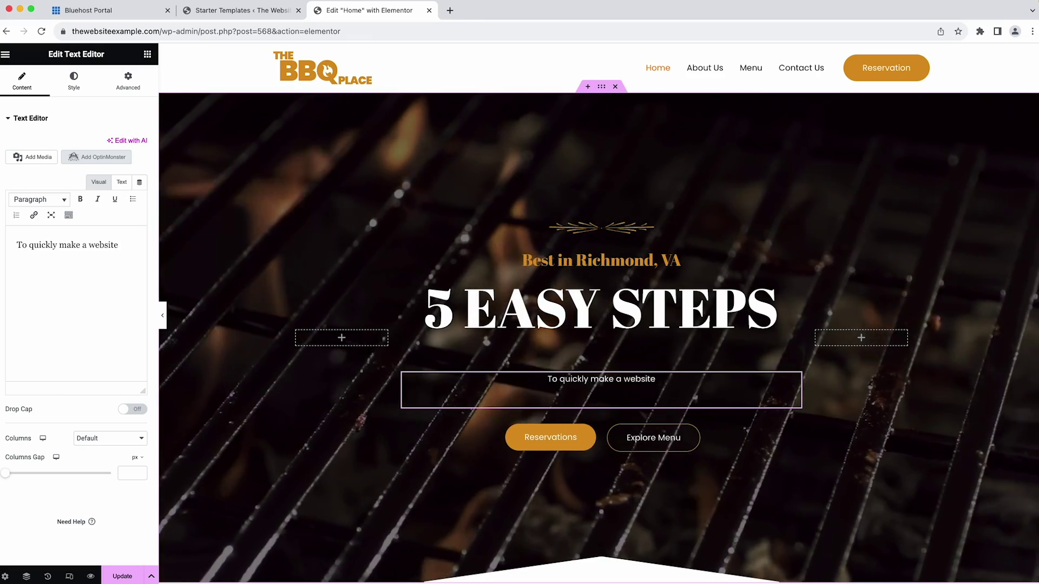
pyautogui.click(592, 436)
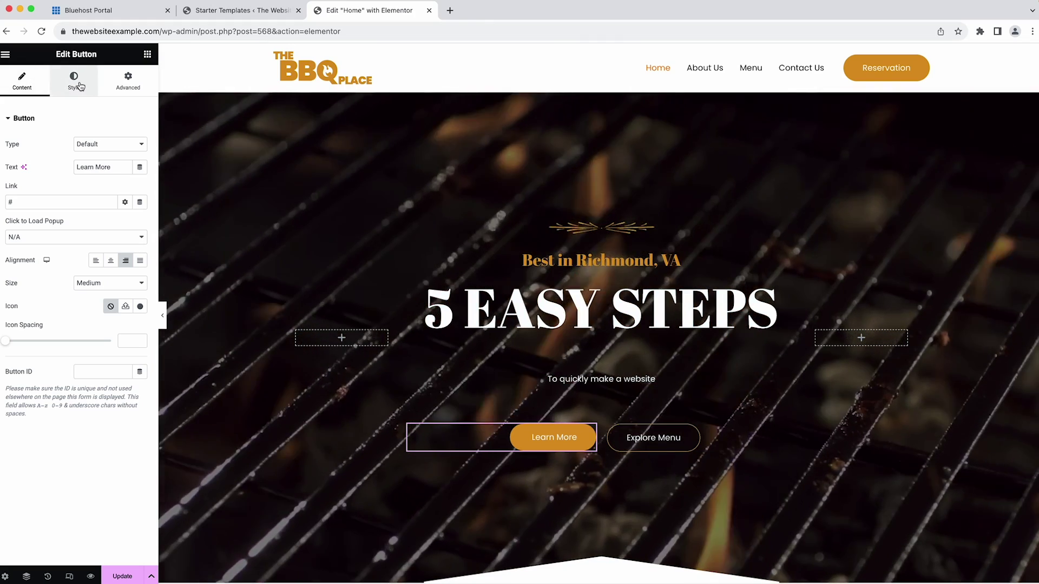
# Set the Learn More button's text color to global Theme Color 4 and its background color to the global Primary color
pyautogui.click(73, 83)
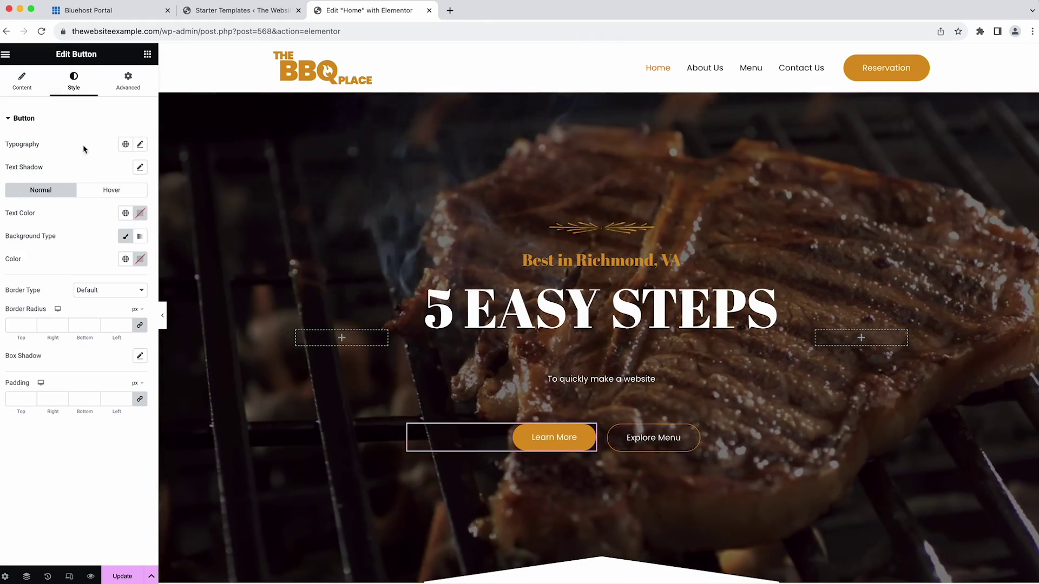
pyautogui.click(126, 215)
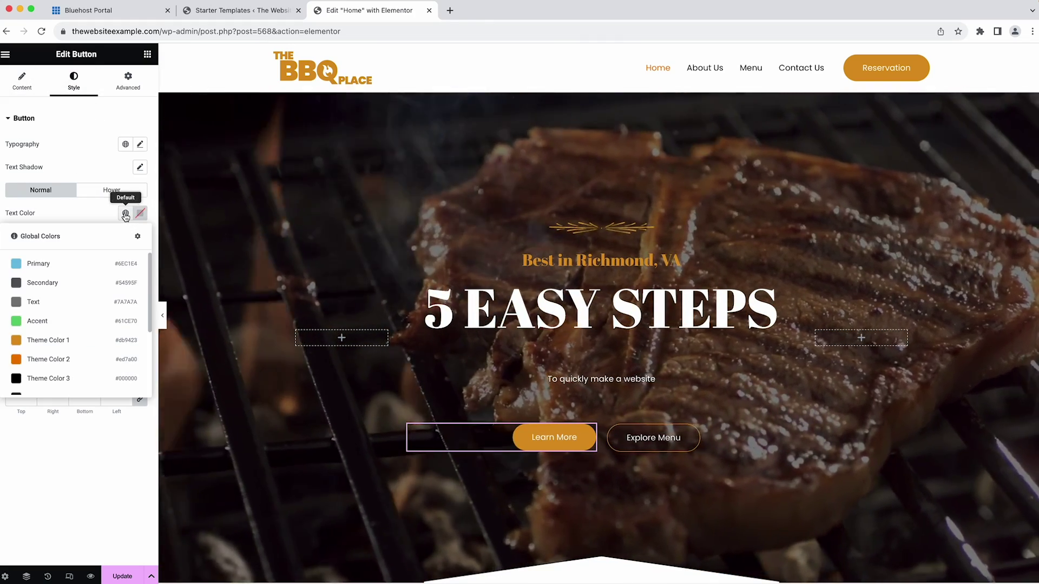
pyautogui.click(37, 264)
pyautogui.scroll(-2, 33, 339)
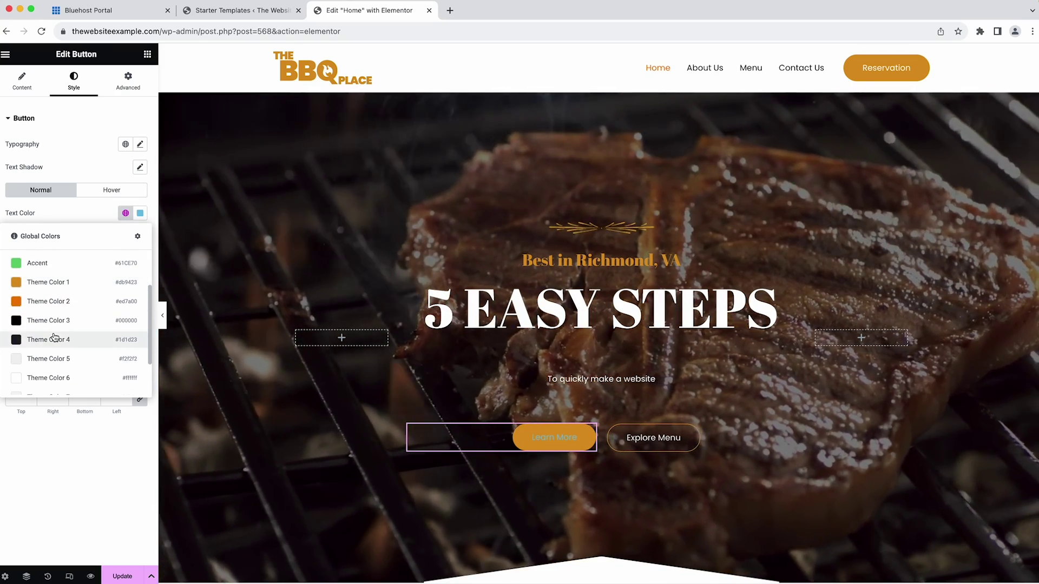
pyautogui.click(54, 338)
pyautogui.click(125, 261)
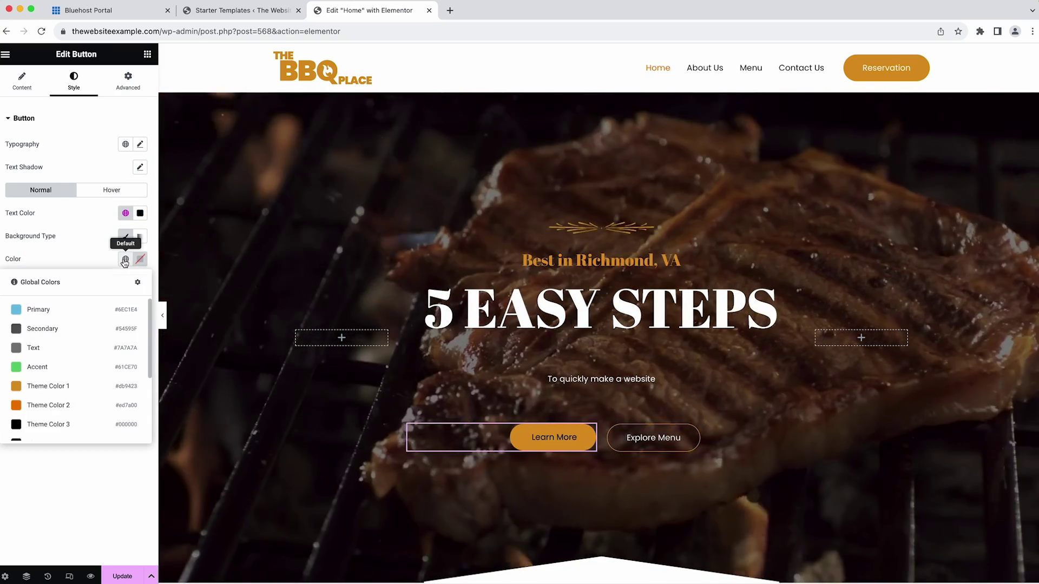
pyautogui.click(69, 307)
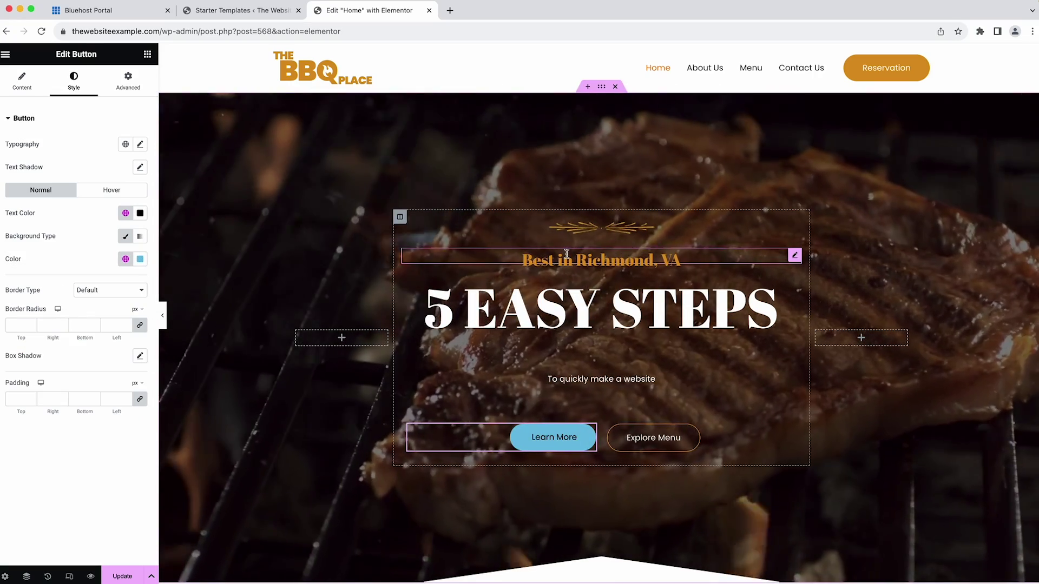
# Replace the hero section's background video link with the copied YouTube link
pyautogui.scroll(-12, 383, 302)
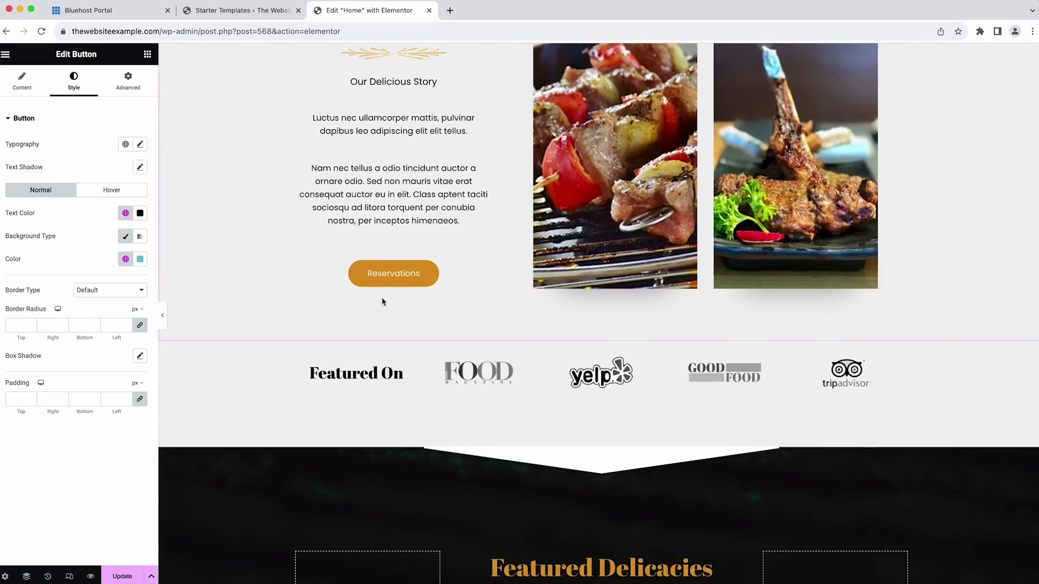
pyautogui.scroll(-12, 606, 327)
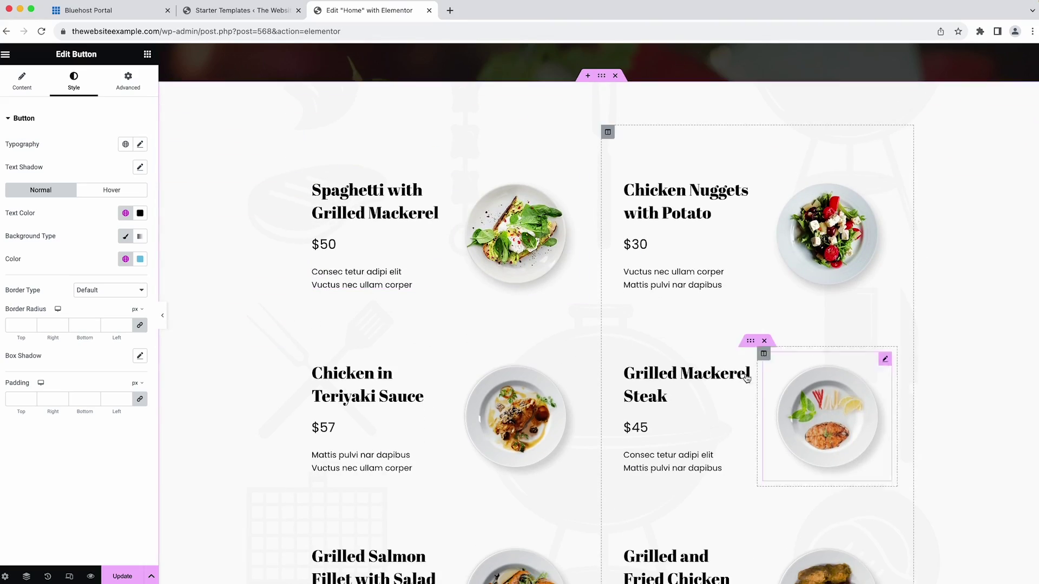
pyautogui.scroll(-10, 704, 352)
pyautogui.scroll(20, 510, 186)
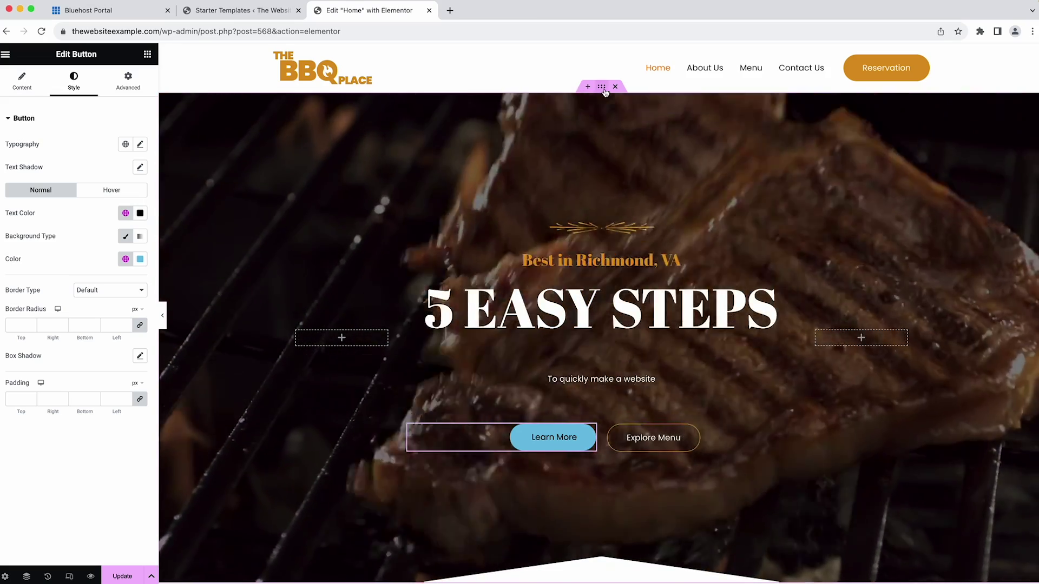
pyautogui.click(604, 89)
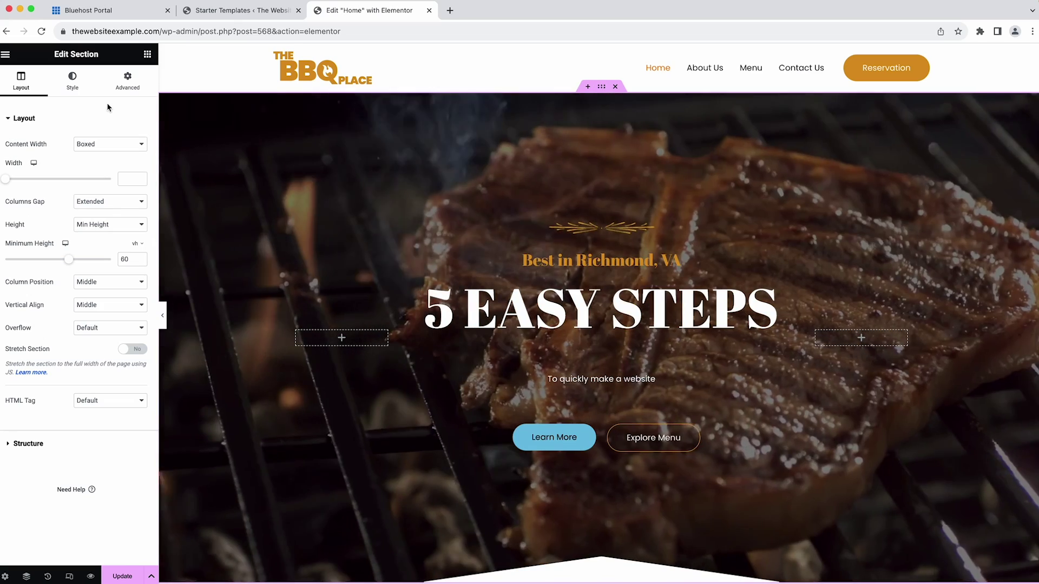
pyautogui.click(72, 81)
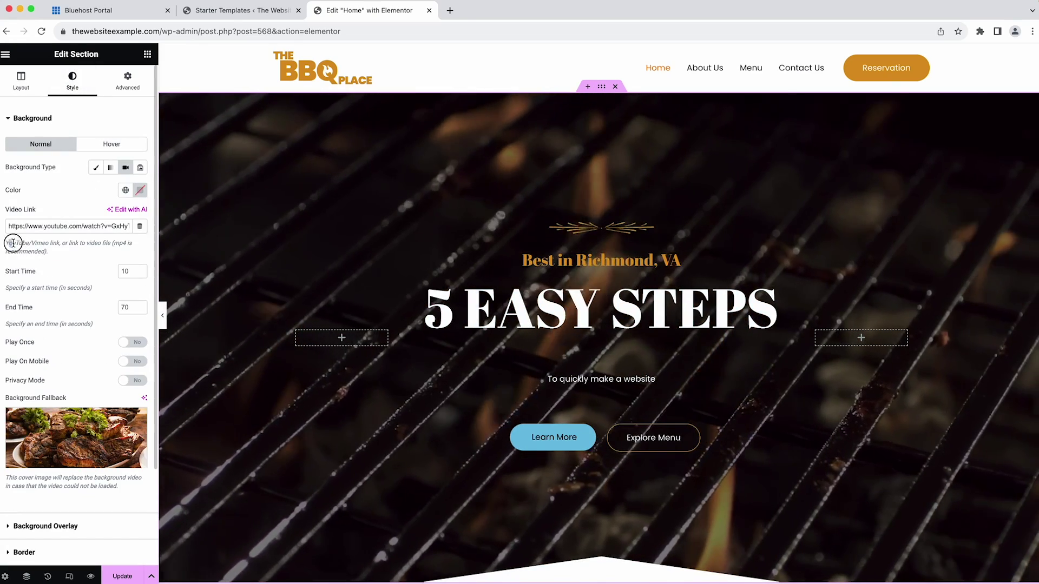
pyautogui.moveTo(13, 243); pyautogui.dragTo(87, 255)
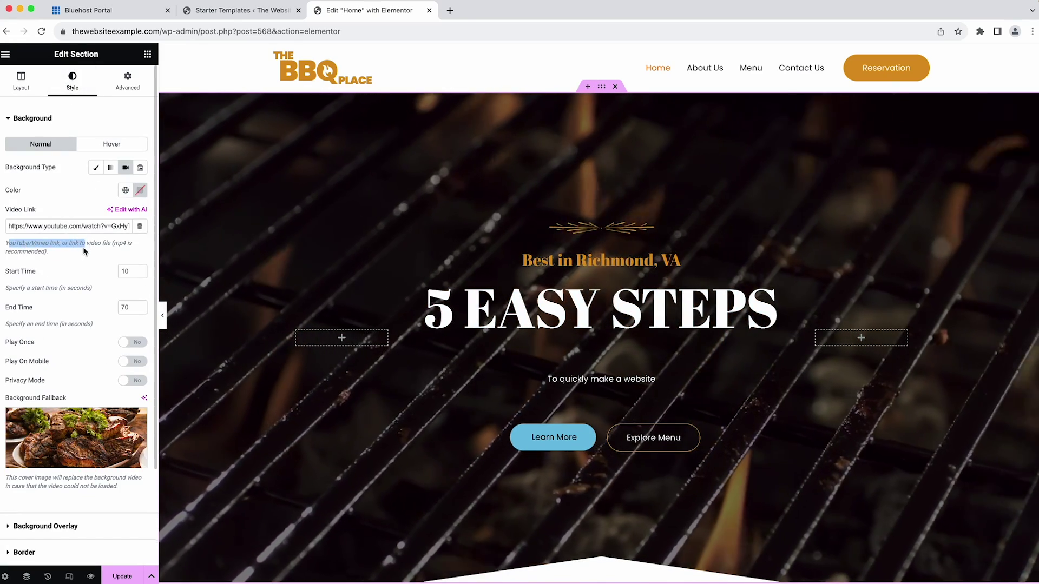
pyautogui.click(85, 256)
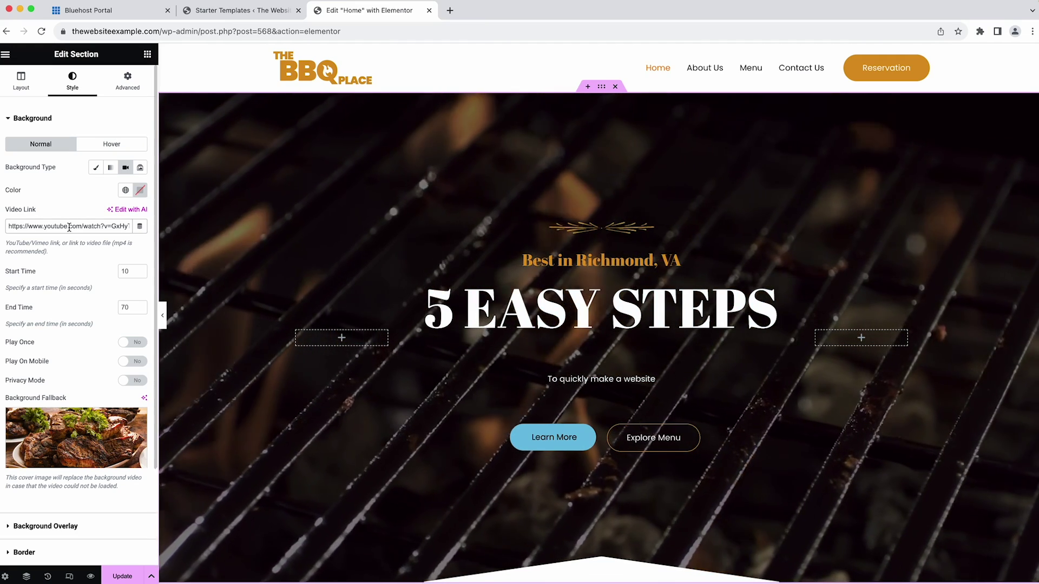
pyautogui.tripleClick(69, 228)
pyautogui.press('super+v')
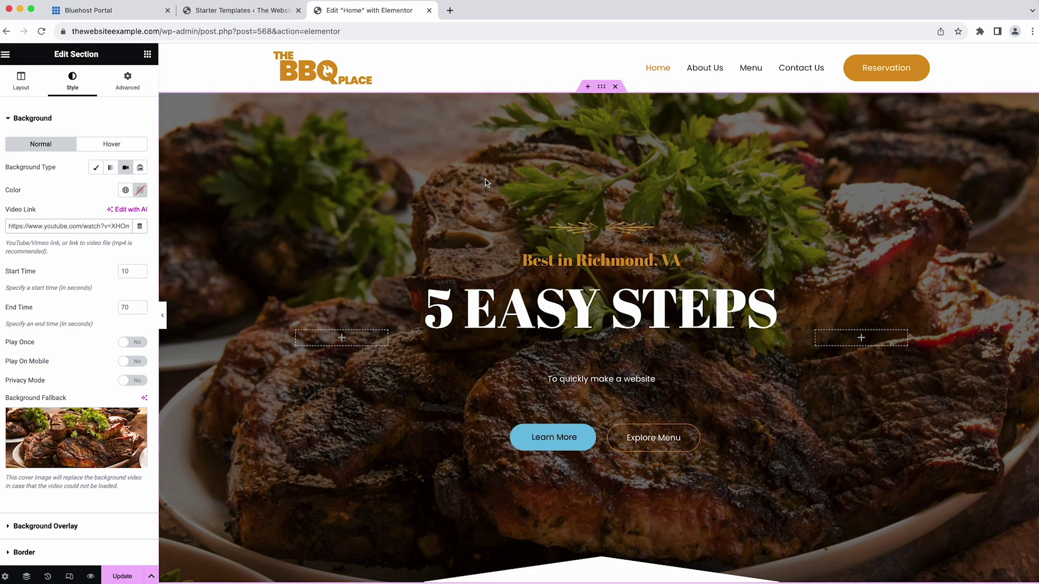
# Upload image.png from the thewebsiteexample folder and set it as the hero section's background fallback image
pyautogui.scroll(-2, 34, 282)
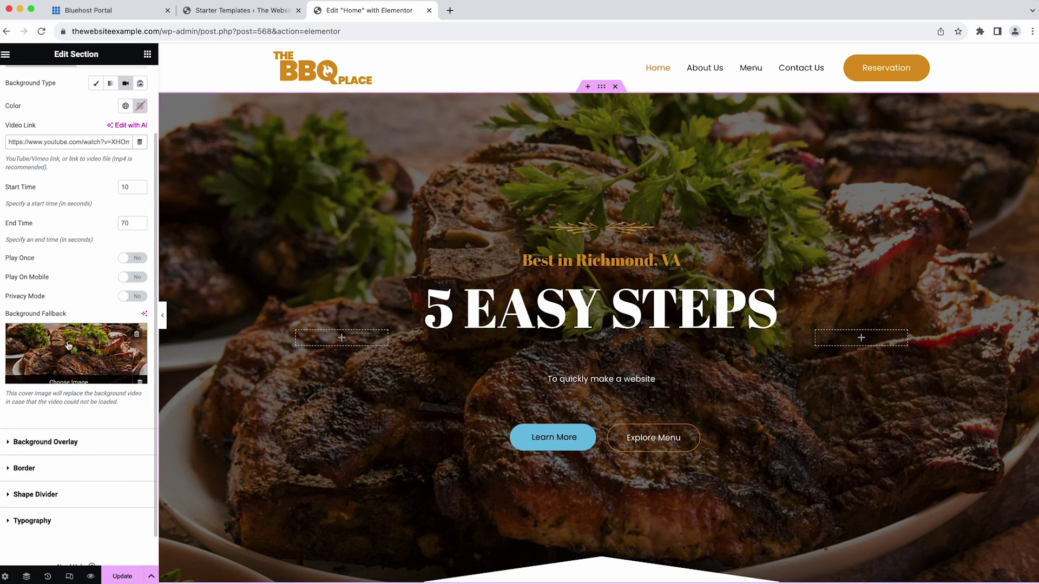
pyautogui.click(73, 377)
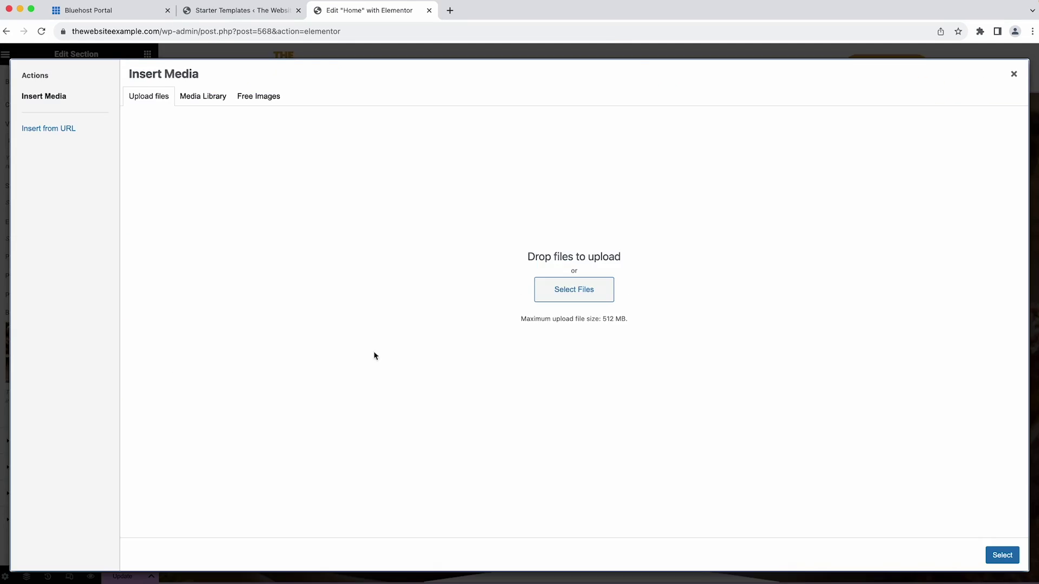
pyautogui.click(551, 299)
pyautogui.click(467, 215)
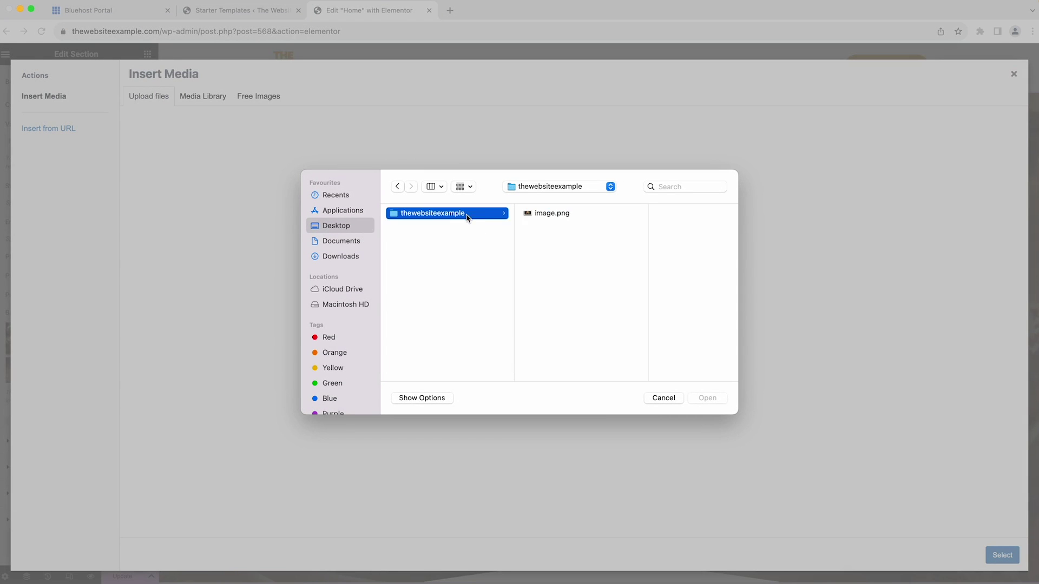
pyautogui.click(560, 217)
pyautogui.click(708, 398)
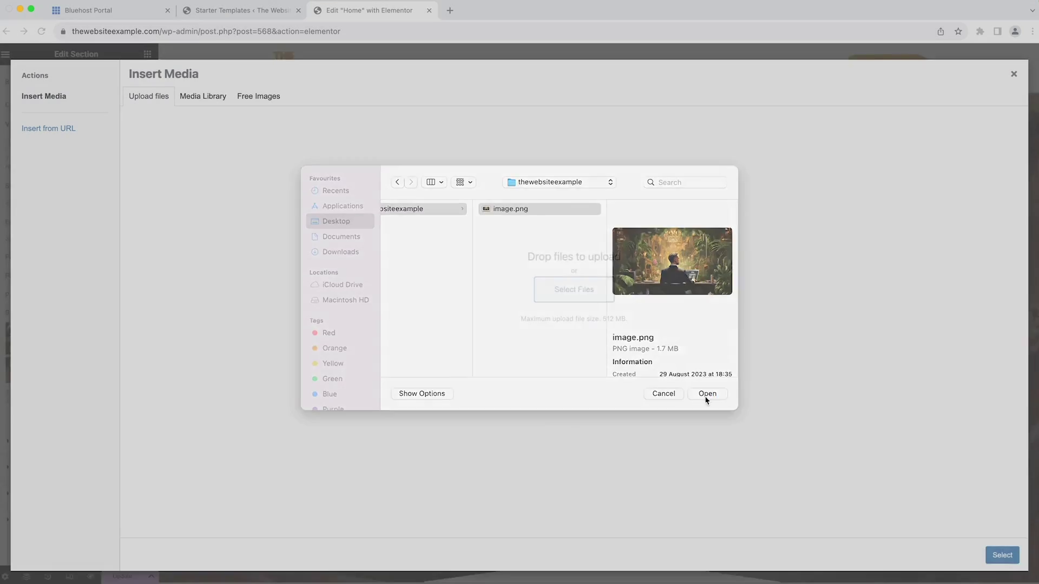
pyautogui.click(1002, 556)
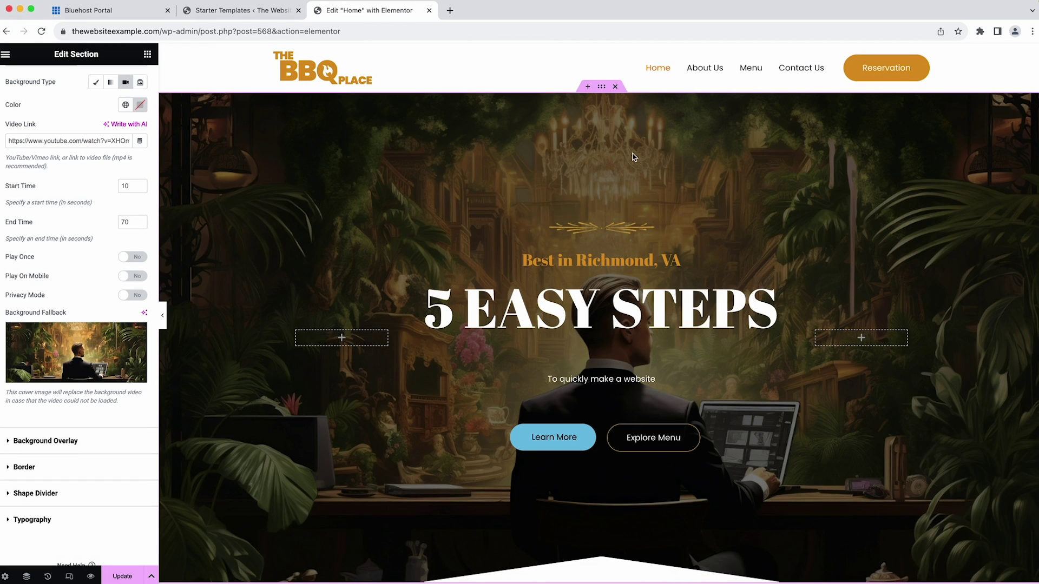
pyautogui.scroll(-10, 634, 157)
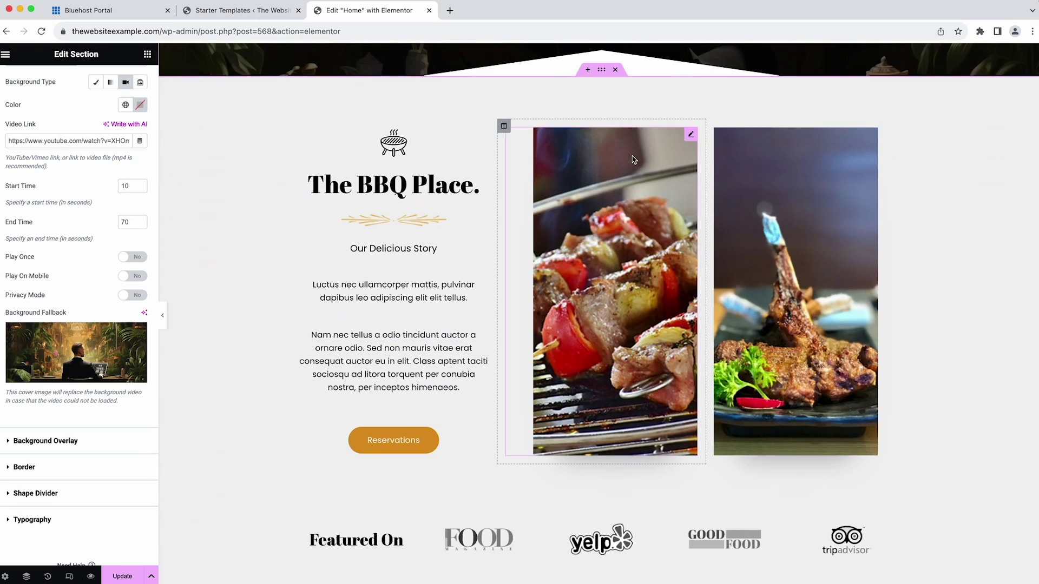
pyautogui.click(642, 179)
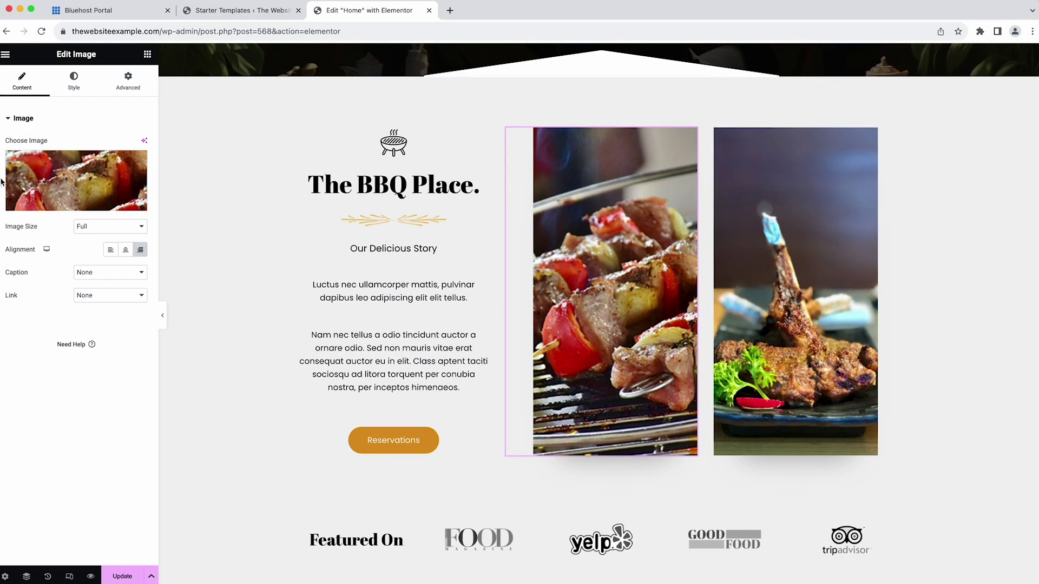
pyautogui.click(84, 207)
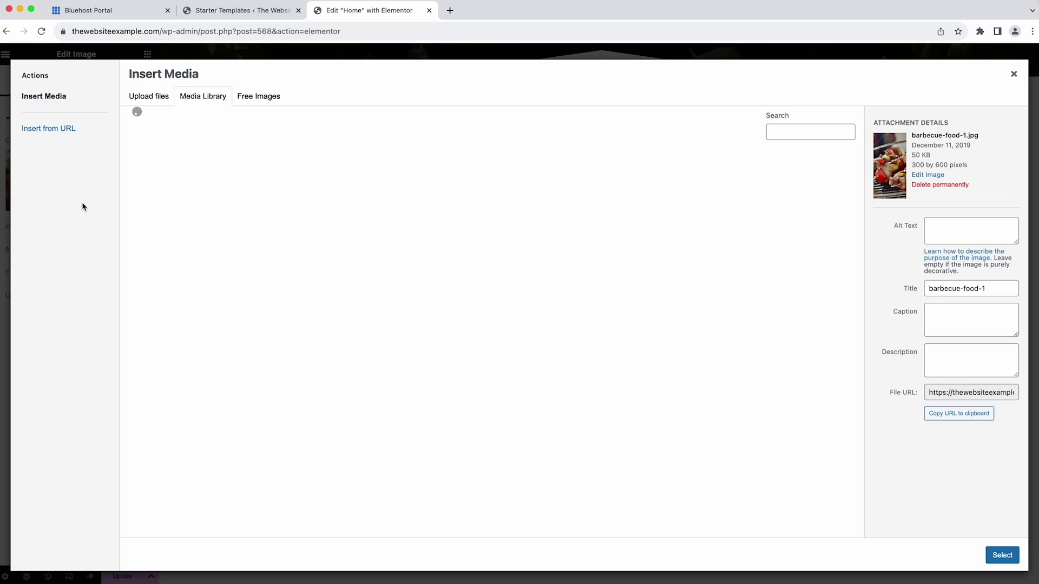
pyautogui.click(151, 100)
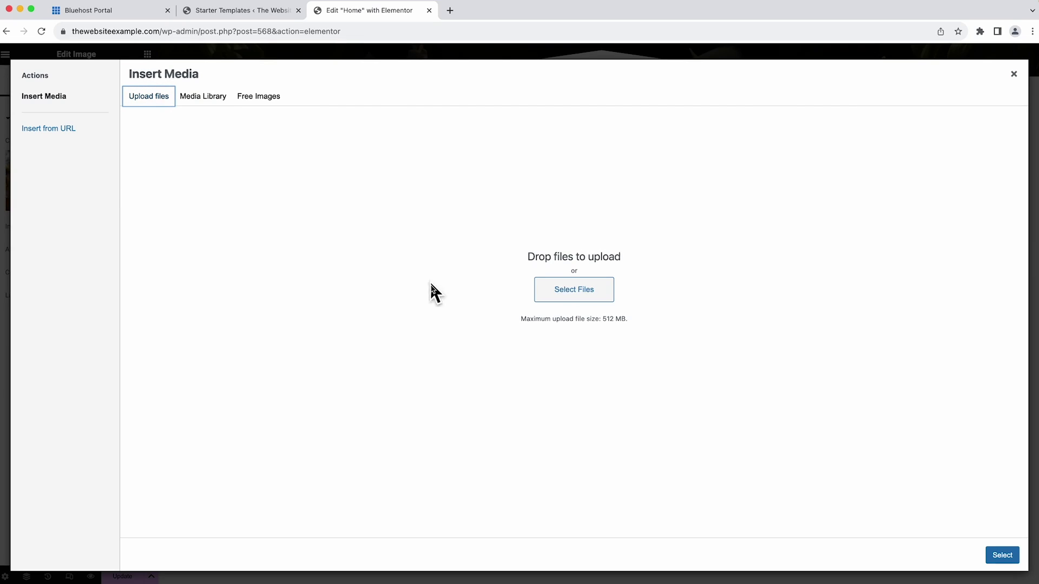
pyautogui.click(1015, 74)
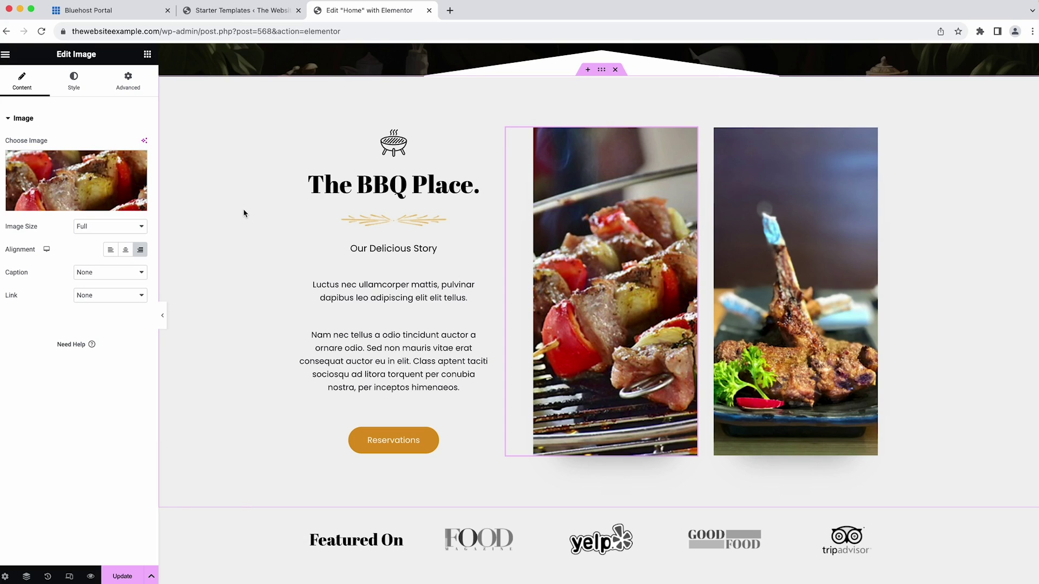
# Update the homepage to save the changes and preview the page in a new tab
pyautogui.scroll(10, 243, 212)
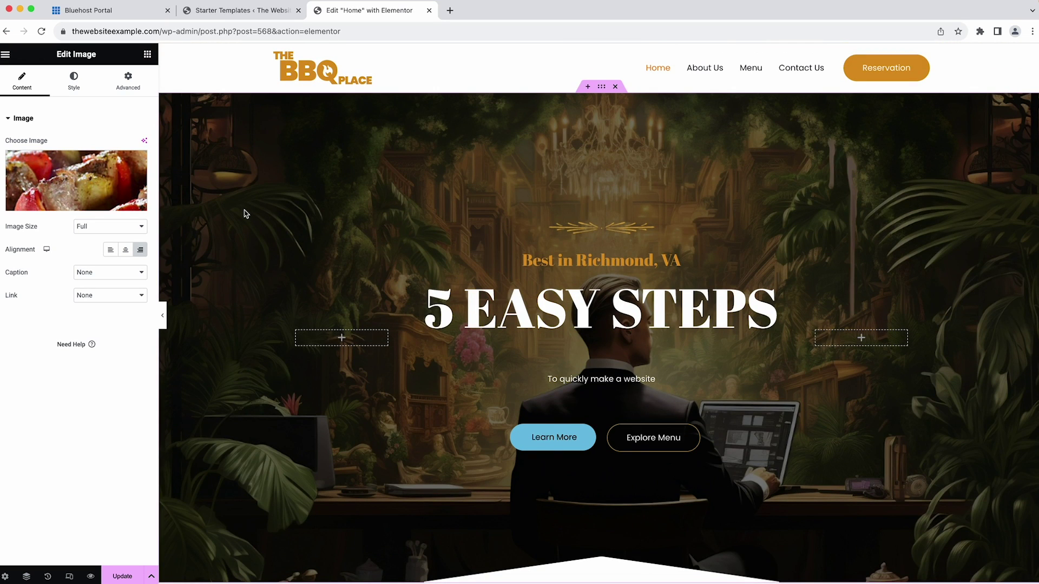
pyautogui.scroll(-10, 360, 228)
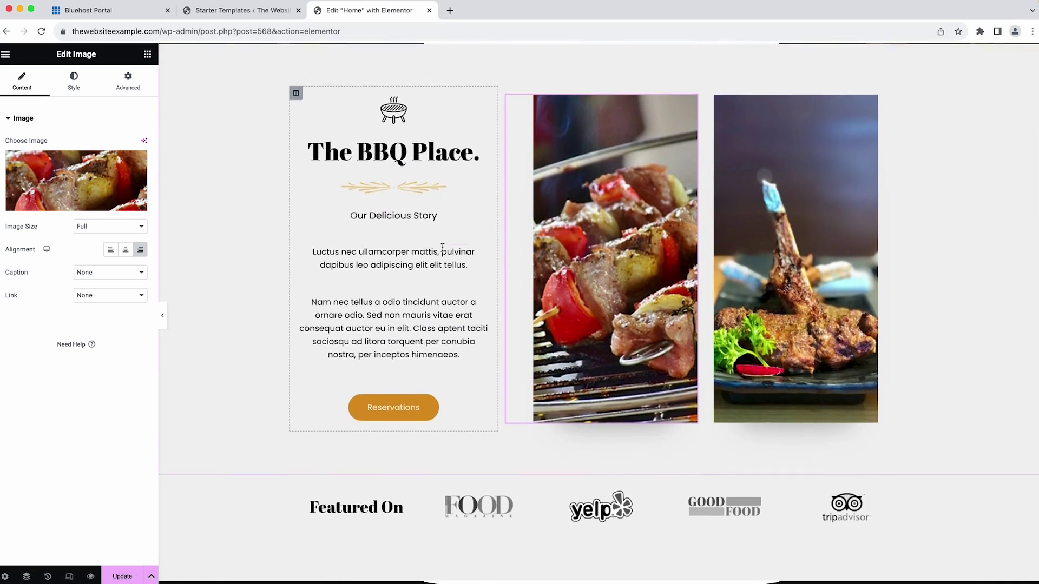
pyautogui.scroll(-10, 442, 248)
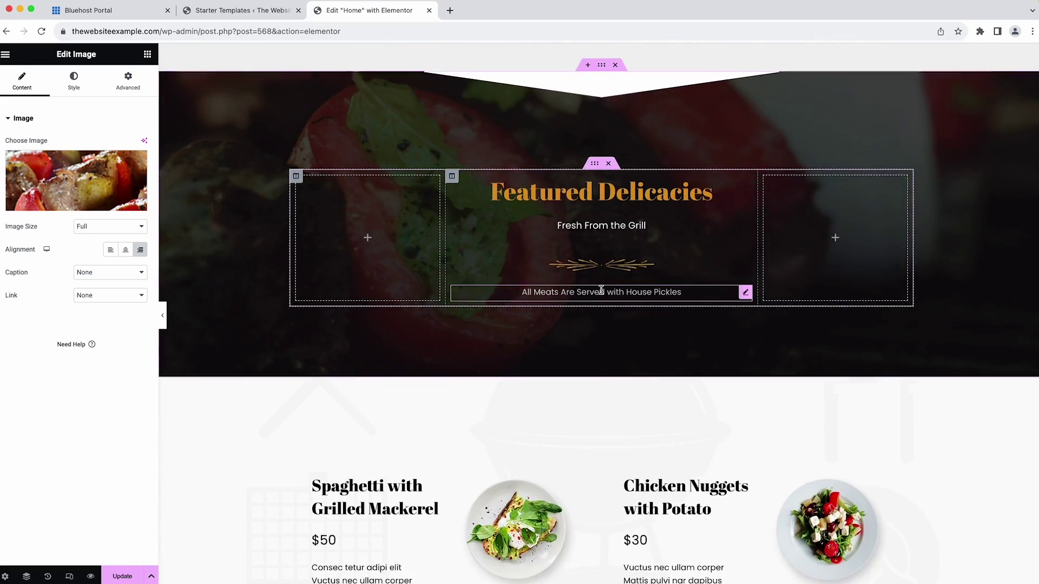
pyautogui.scroll(-2, 602, 291)
pyautogui.scroll(20, 334, 281)
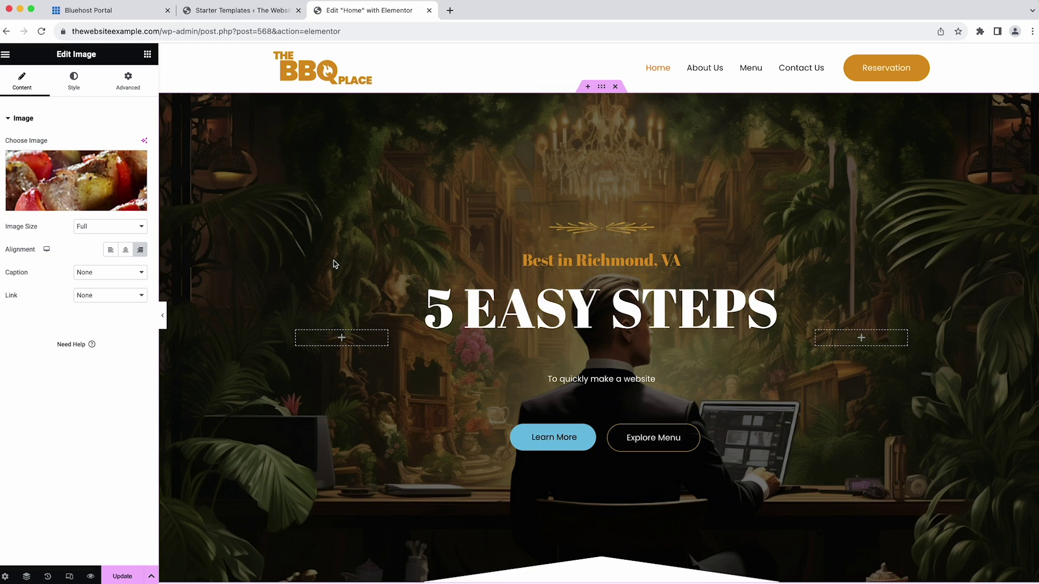
pyautogui.click(123, 576)
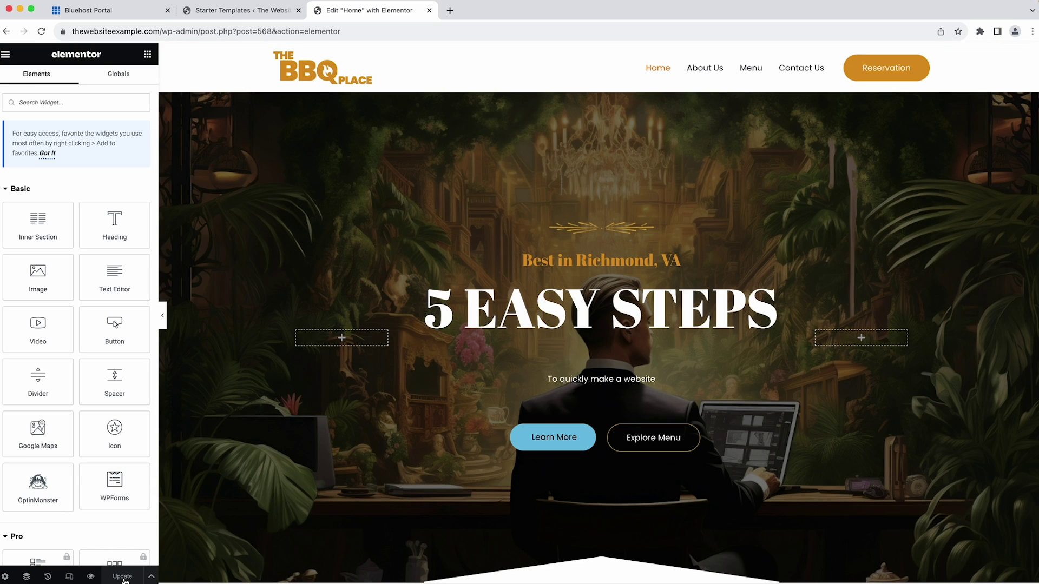
pyautogui.click(91, 577)
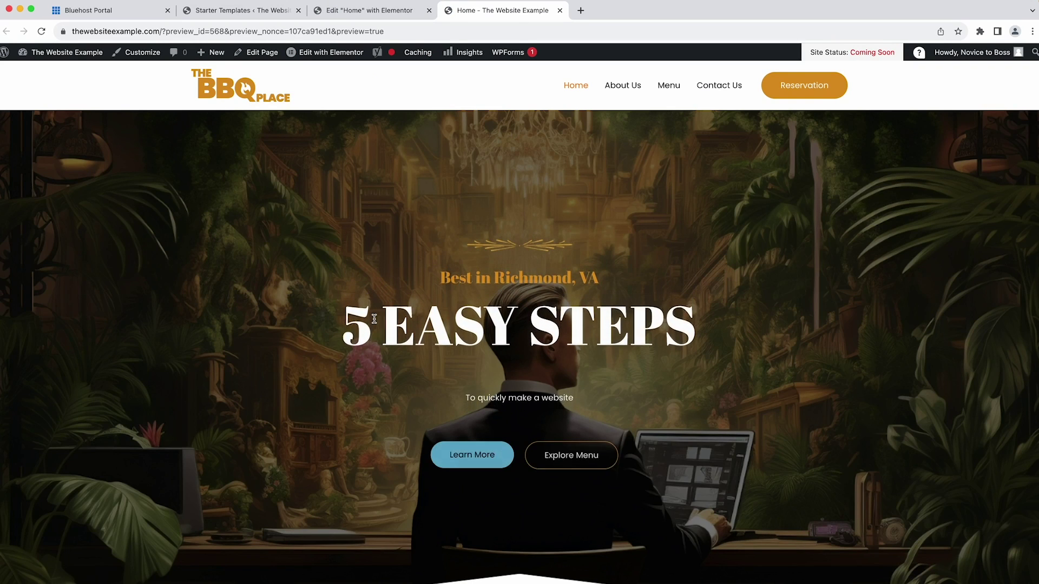
pyautogui.scroll(-10, 374, 319)
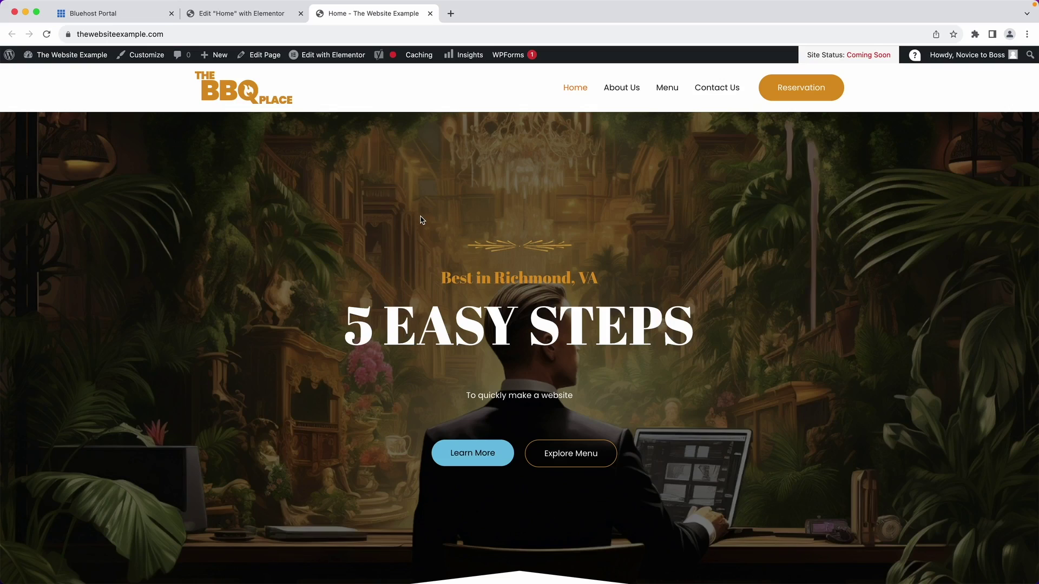
# Close the preview and import the six-logo Our Clients block from the starter templates below the homepage's testimonials
pyautogui.click(430, 13)
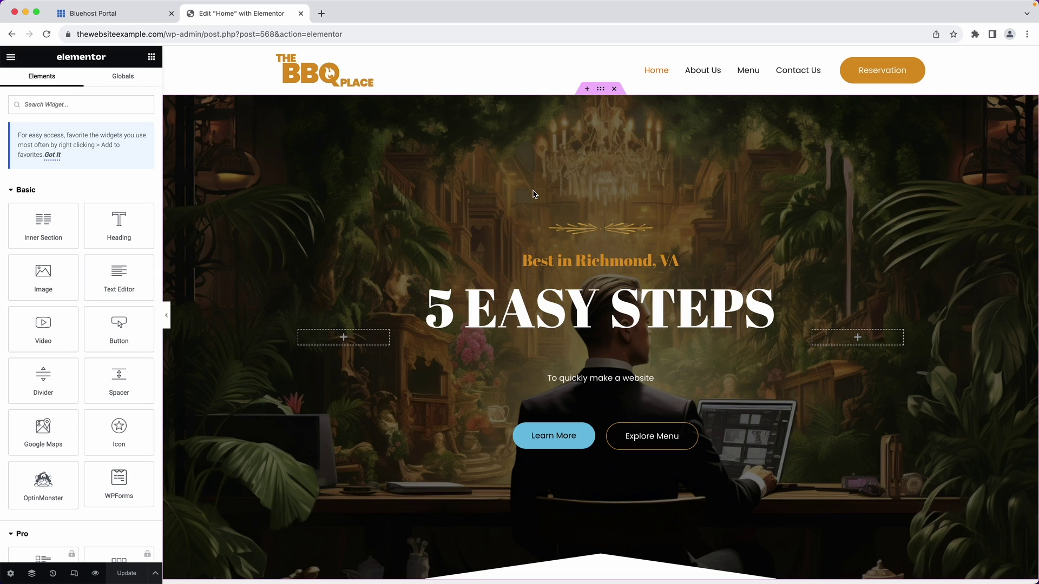
pyautogui.scroll(-20, 533, 193)
pyautogui.scroll(2, 534, 193)
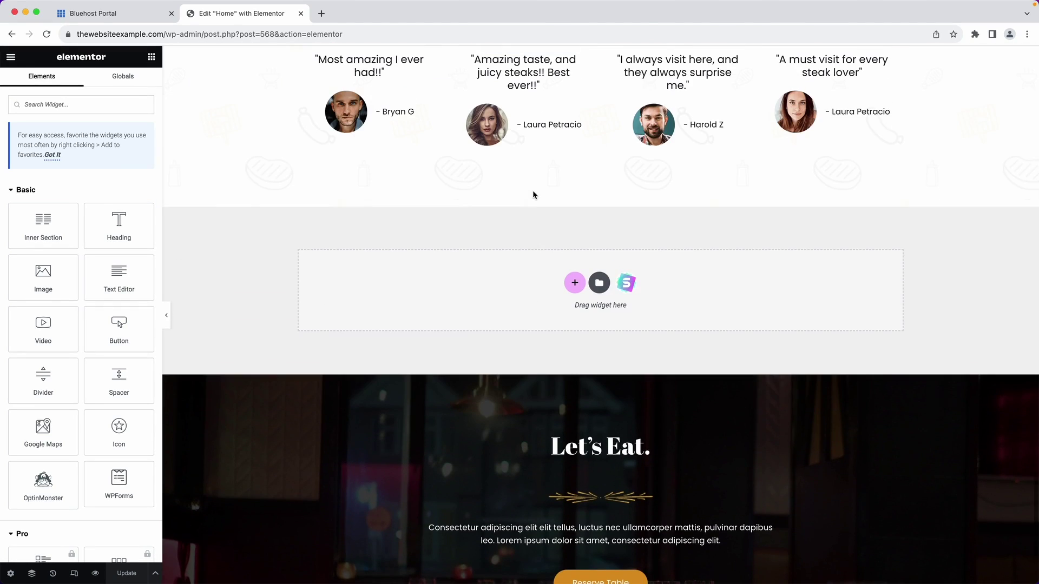
pyautogui.click(633, 291)
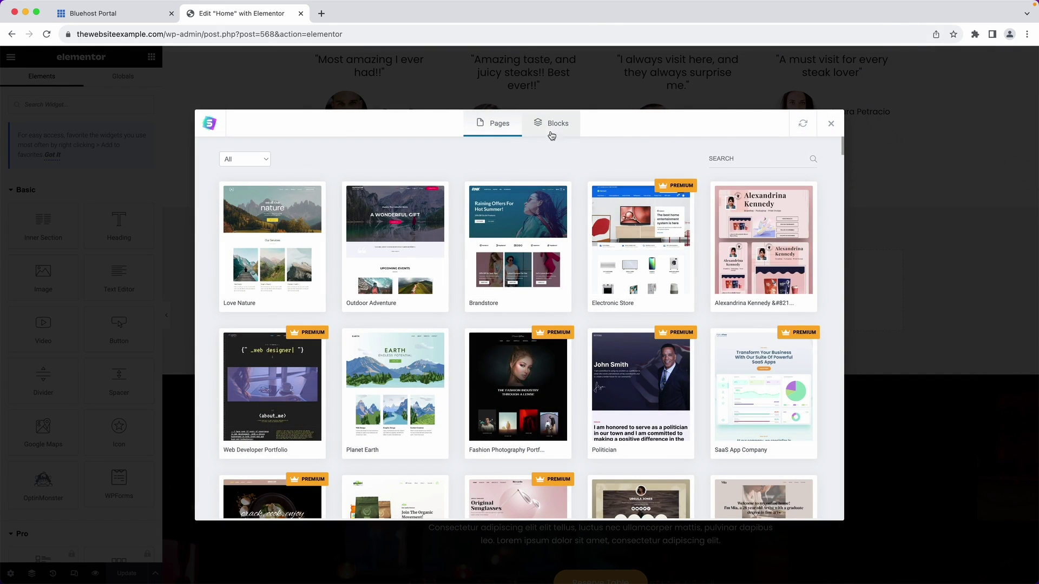
pyautogui.click(552, 135)
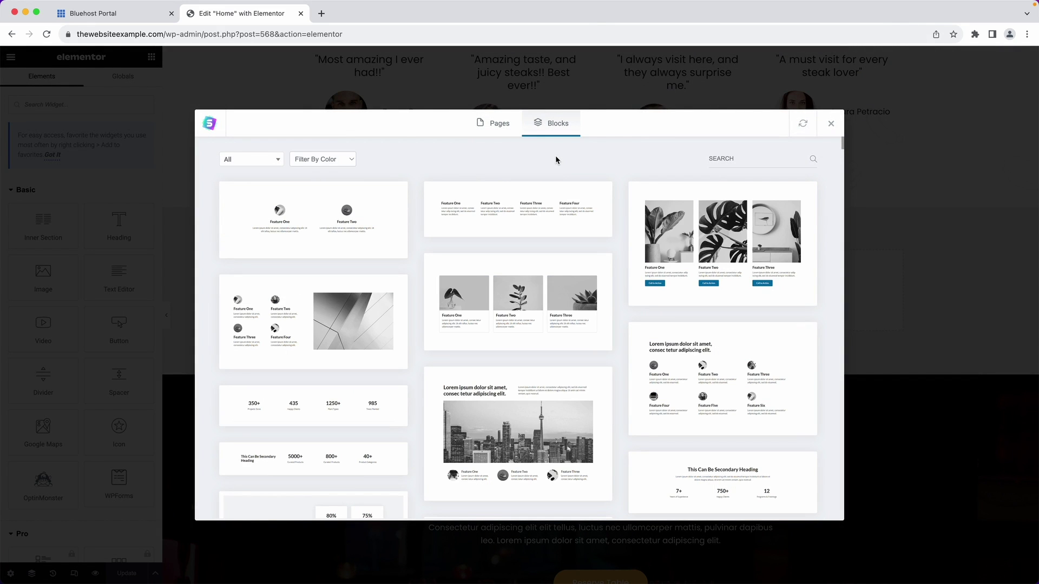
pyautogui.scroll(-15, 433, 222)
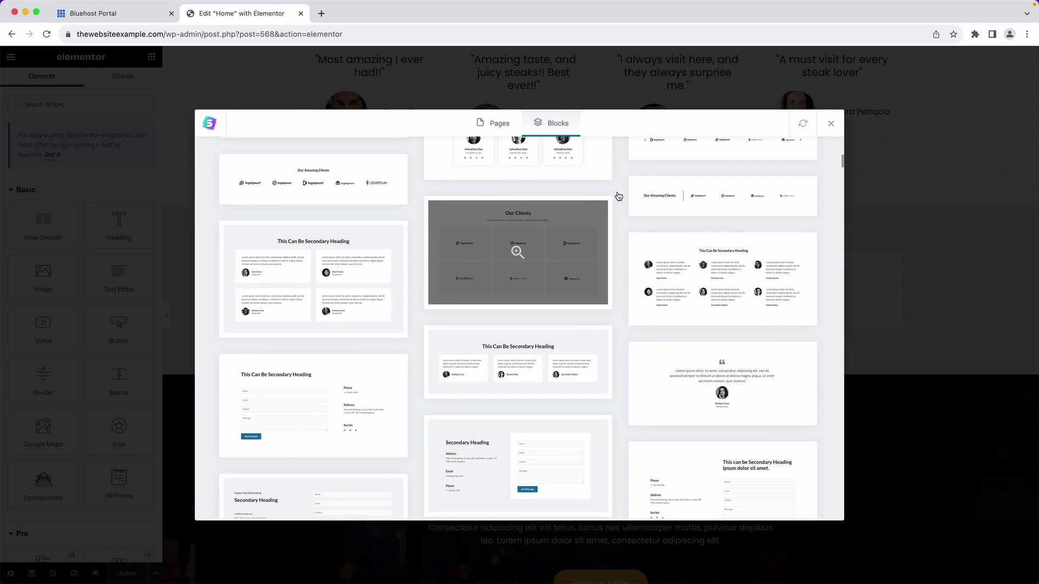
pyautogui.click(528, 225)
pyautogui.click(685, 122)
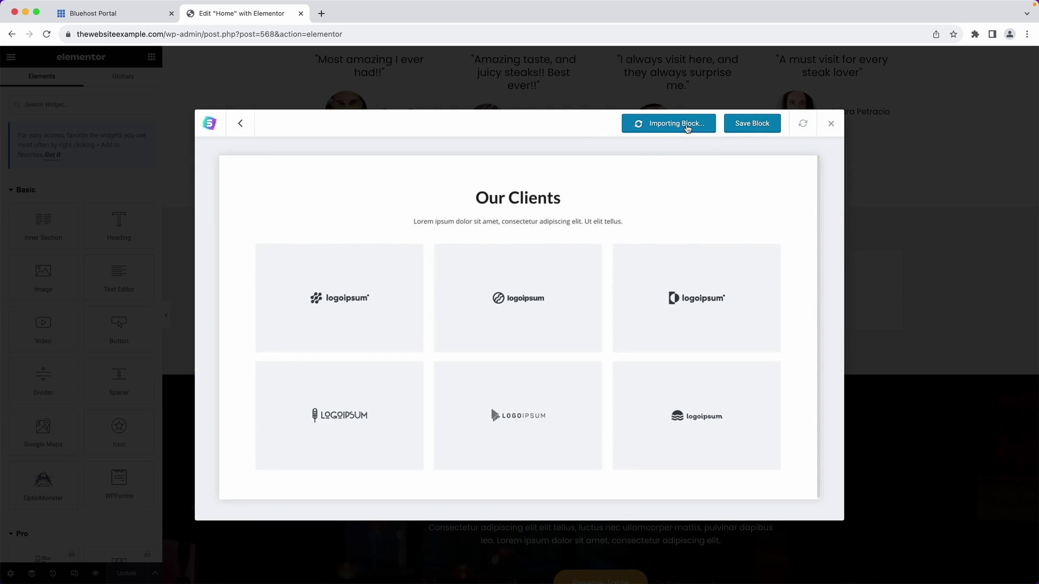
pyautogui.scroll(-3, 580, 227)
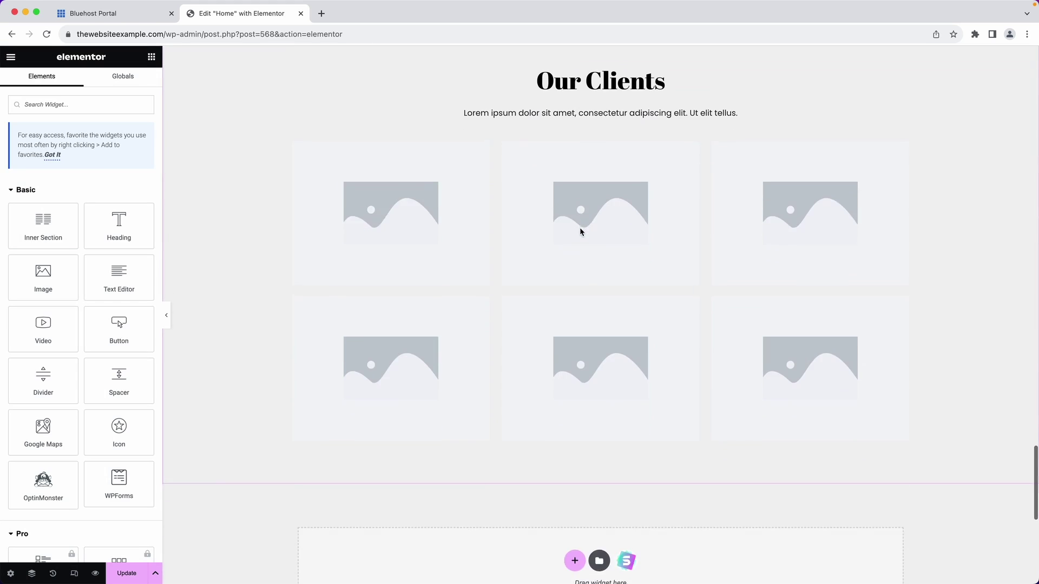
# Open the Our Clients heading for editing and preview the homepage in a new tab
pyautogui.scroll(2, 580, 228)
pyautogui.click(534, 213)
pyautogui.moveTo(534, 212); pyautogui.dragTo(709, 214)
pyautogui.click(708, 214)
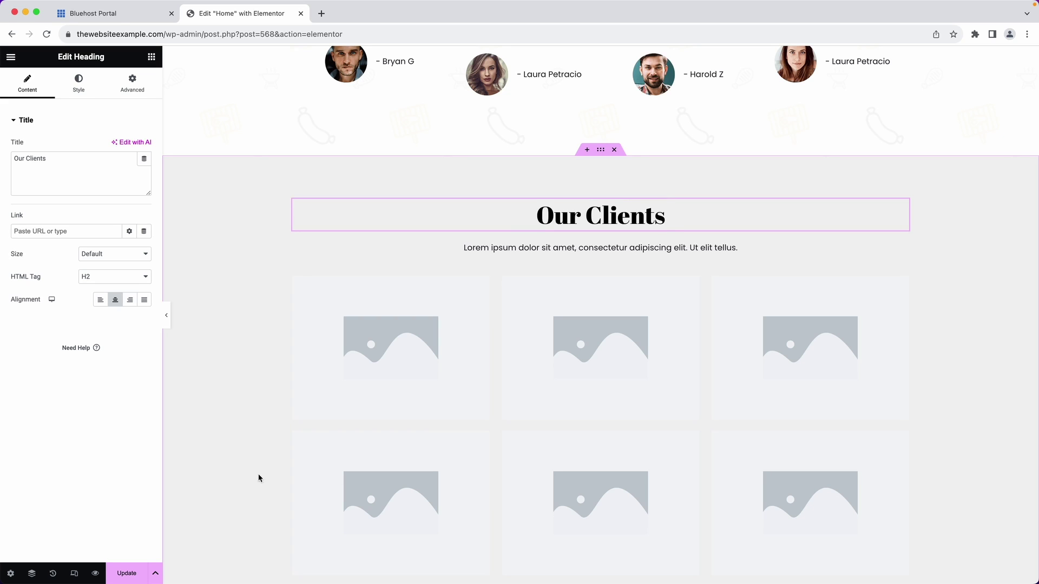
pyautogui.click(95, 574)
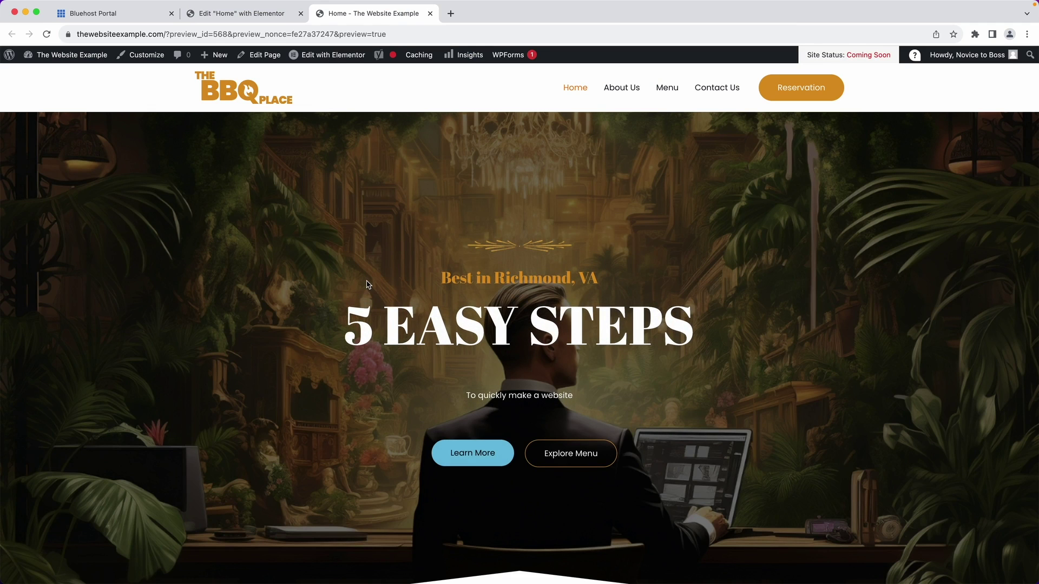
# Create a new WordPress page from the site preview and open it in the Elementor editor
pyautogui.moveTo(214, 54)
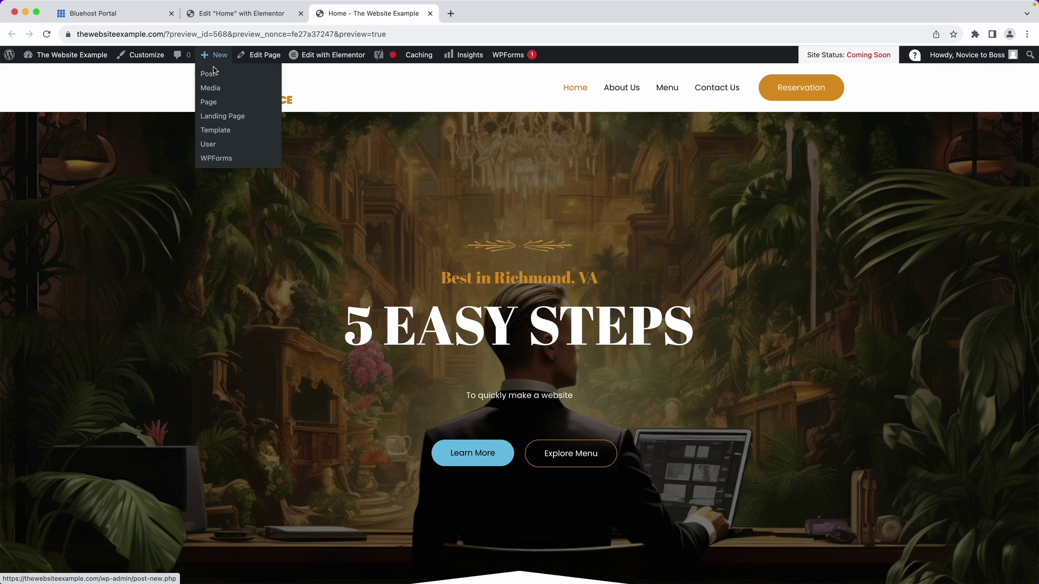
pyautogui.click(214, 107)
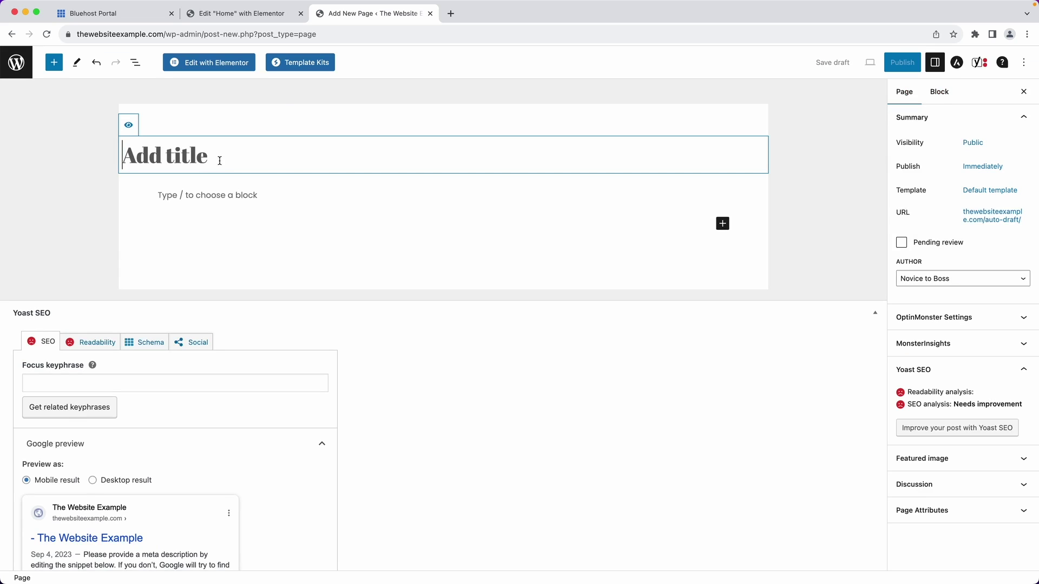
pyautogui.click(212, 65)
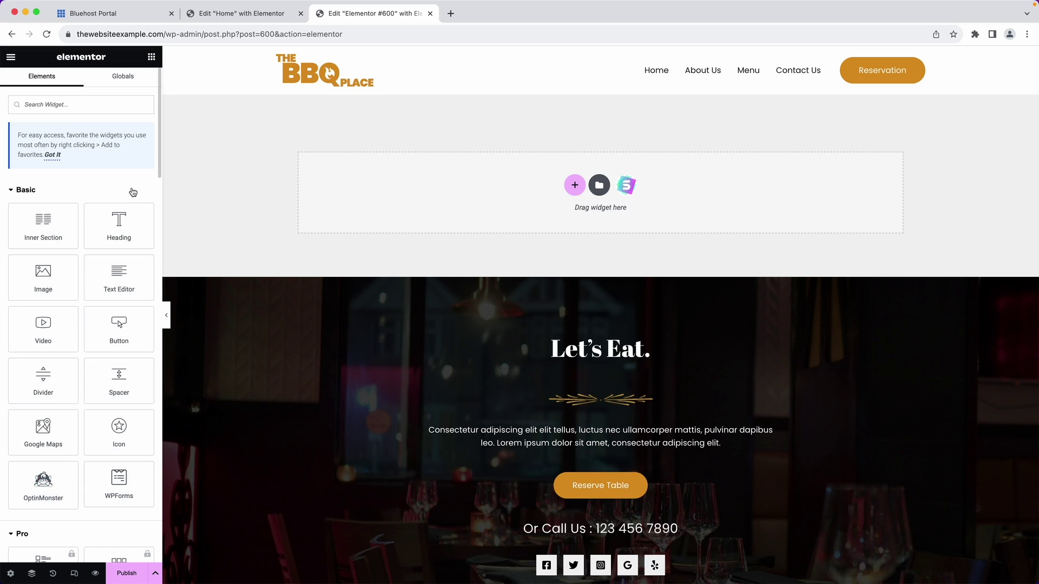
# Add a Heading widget to the empty page and place a Video widget directly below it
pyautogui.moveTo(119, 229); pyautogui.dragTo(347, 155)
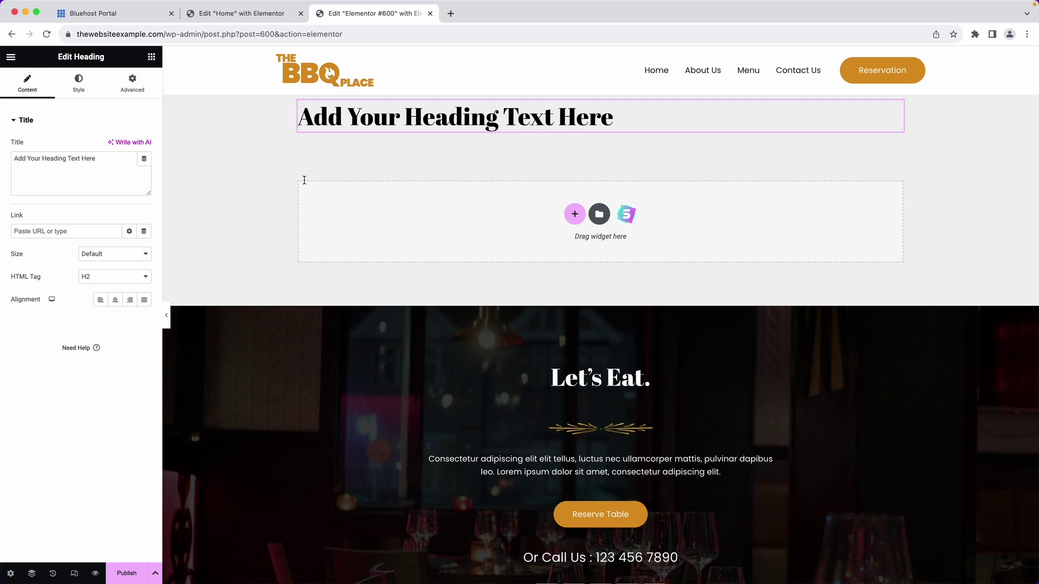
pyautogui.click(151, 57)
pyautogui.moveTo(44, 318); pyautogui.dragTo(438, 200)
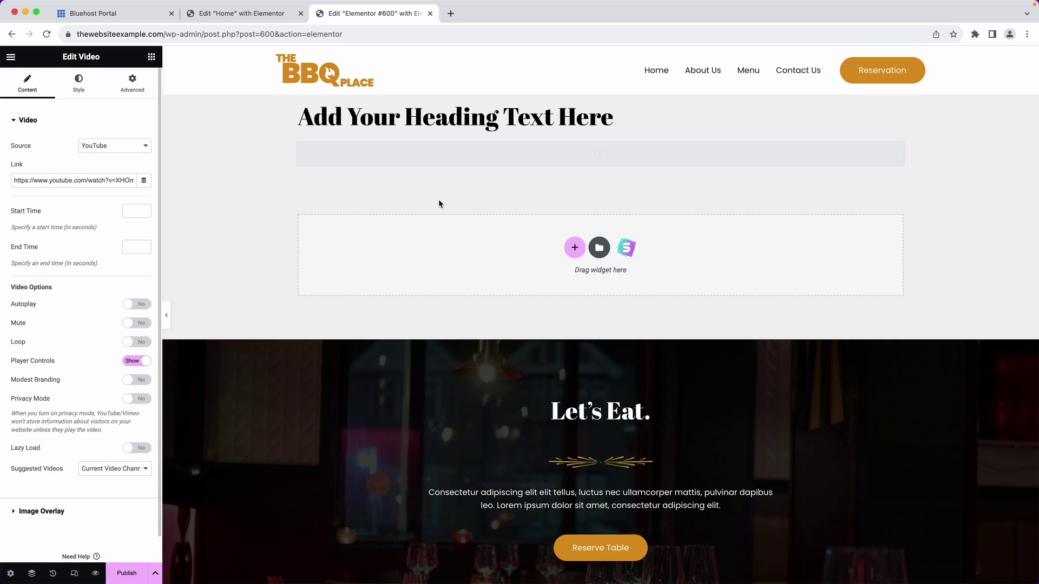
pyautogui.scroll(-3, 440, 204)
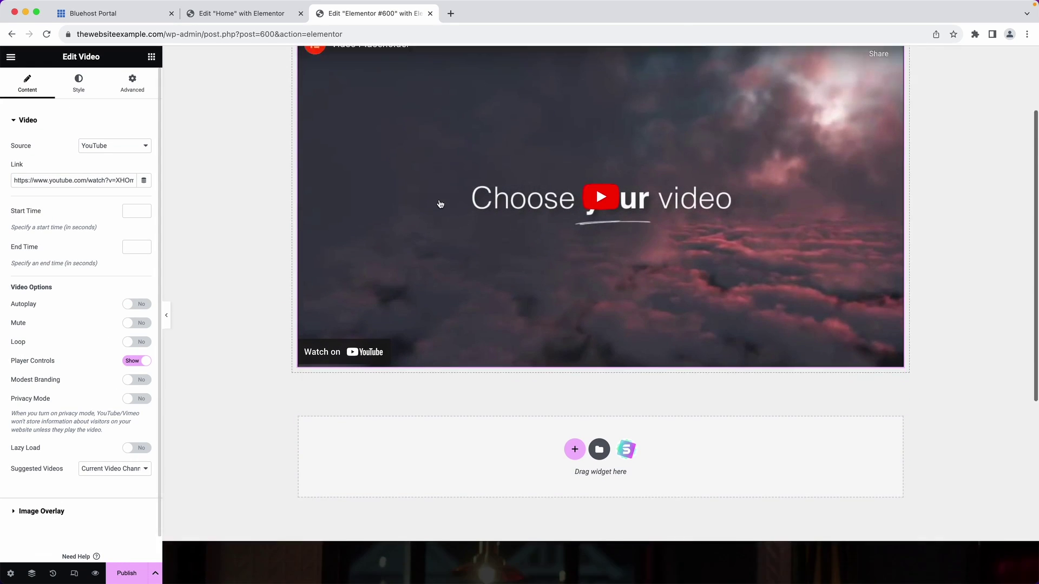
# Insert the Restaurant – About page template from the Elementor library below the video, applying the template's page settings
pyautogui.scroll(-3, 440, 204)
pyautogui.click(598, 352)
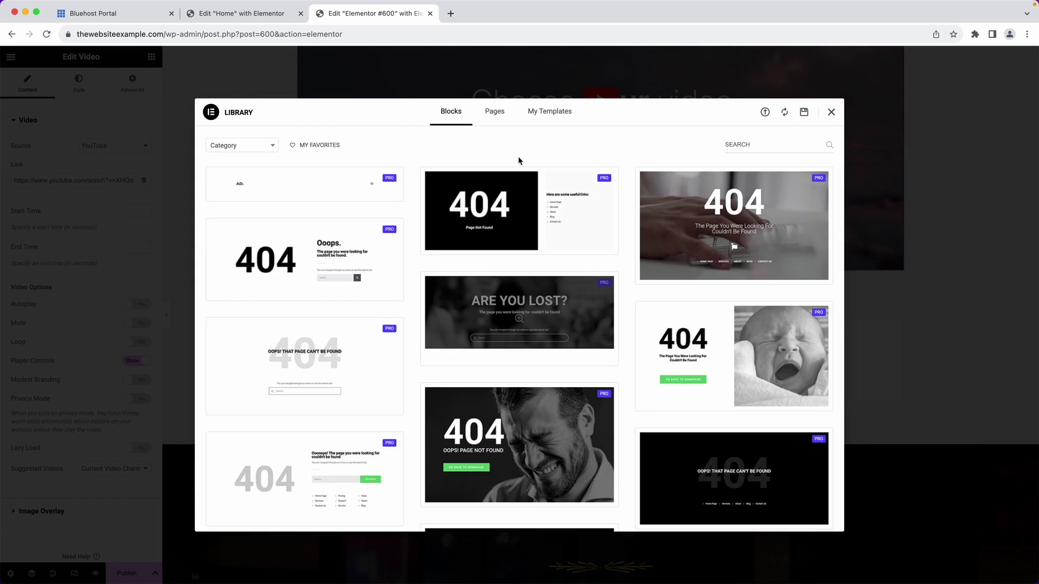
pyautogui.click(494, 111)
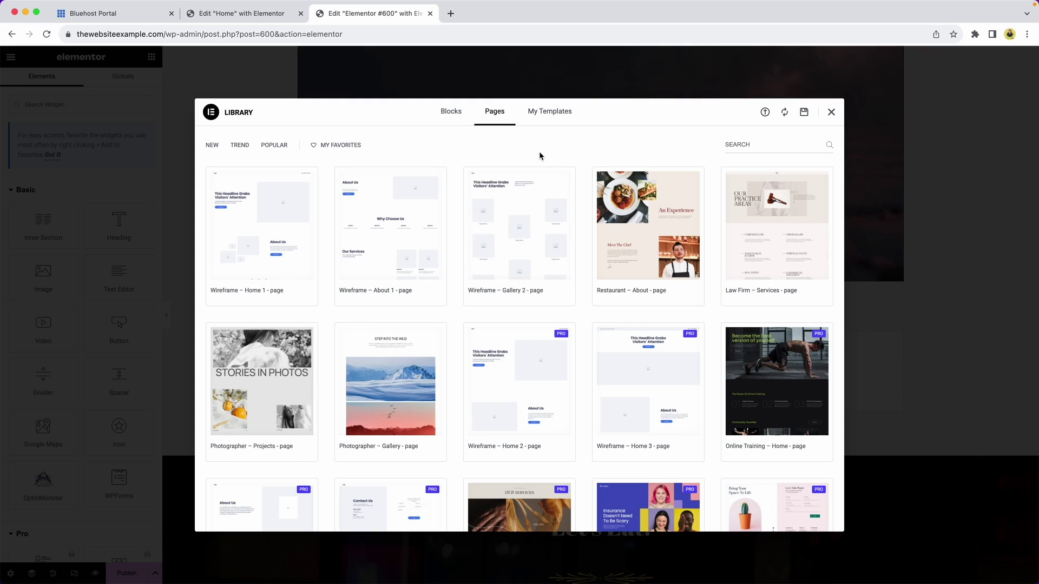
pyautogui.click(615, 190)
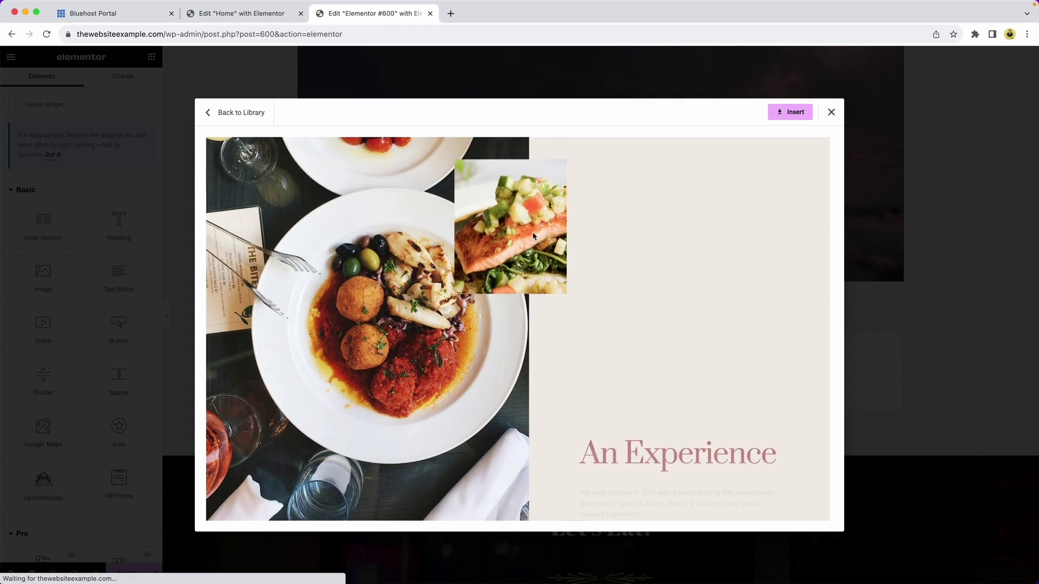
pyautogui.scroll(-15, 533, 236)
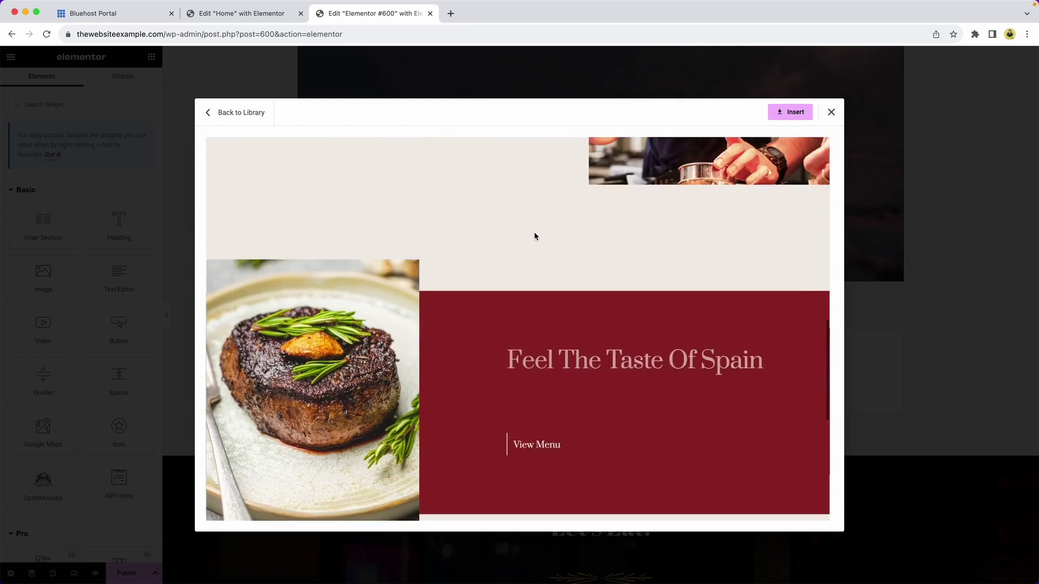
pyautogui.scroll(-5, 535, 236)
pyautogui.scroll(15, 535, 236)
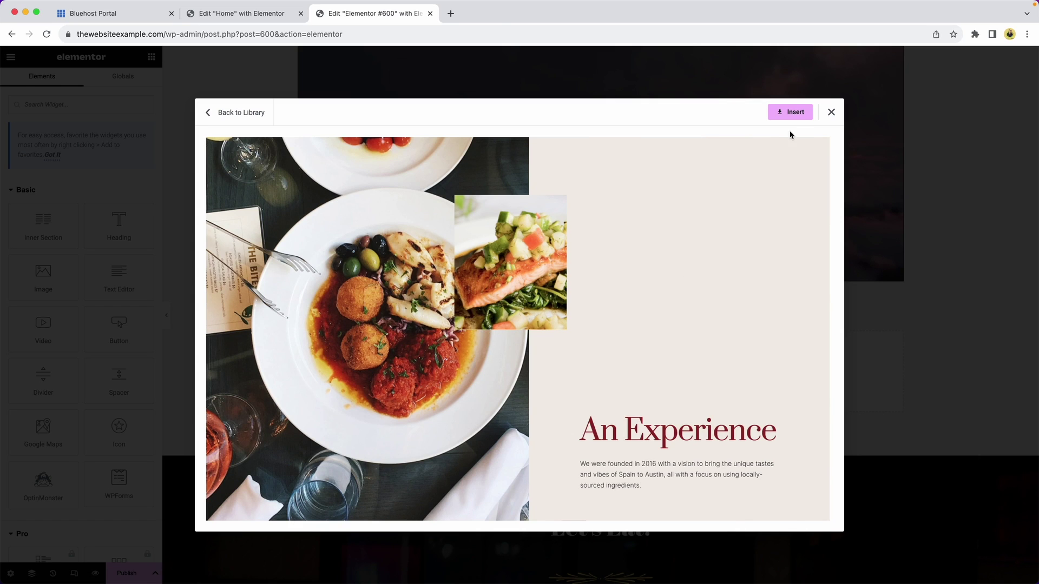
pyautogui.click(791, 113)
pyautogui.click(608, 339)
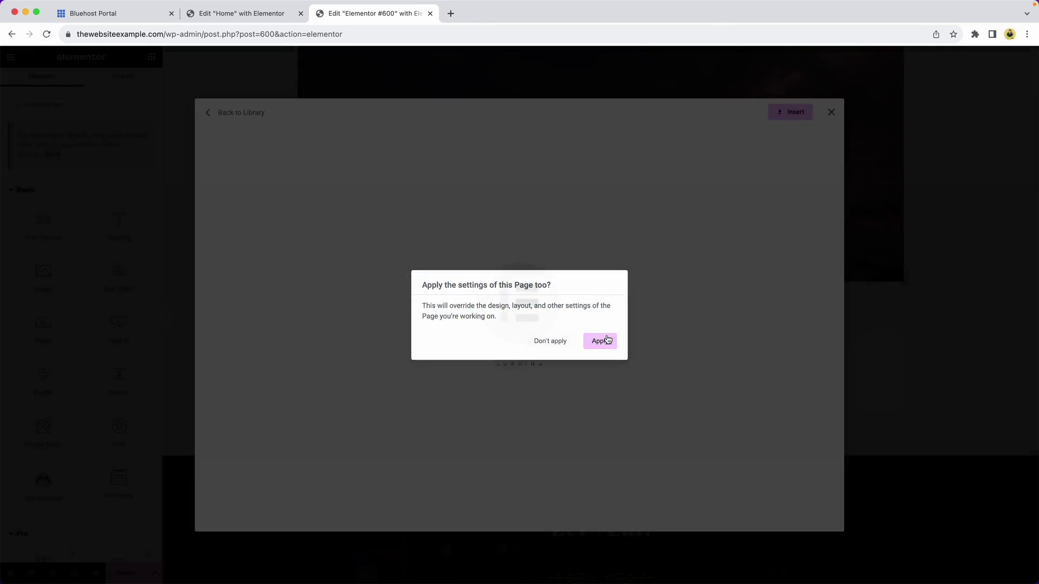
# Open the salmon dish image's settings and select the text of the An Experience heading
pyautogui.scroll(-5, 606, 338)
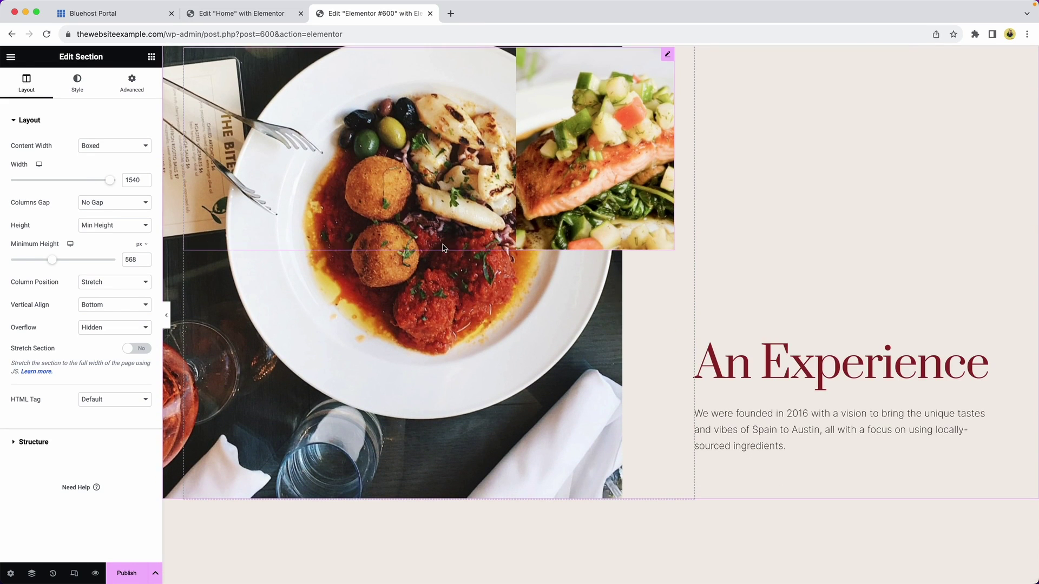
pyautogui.click(442, 249)
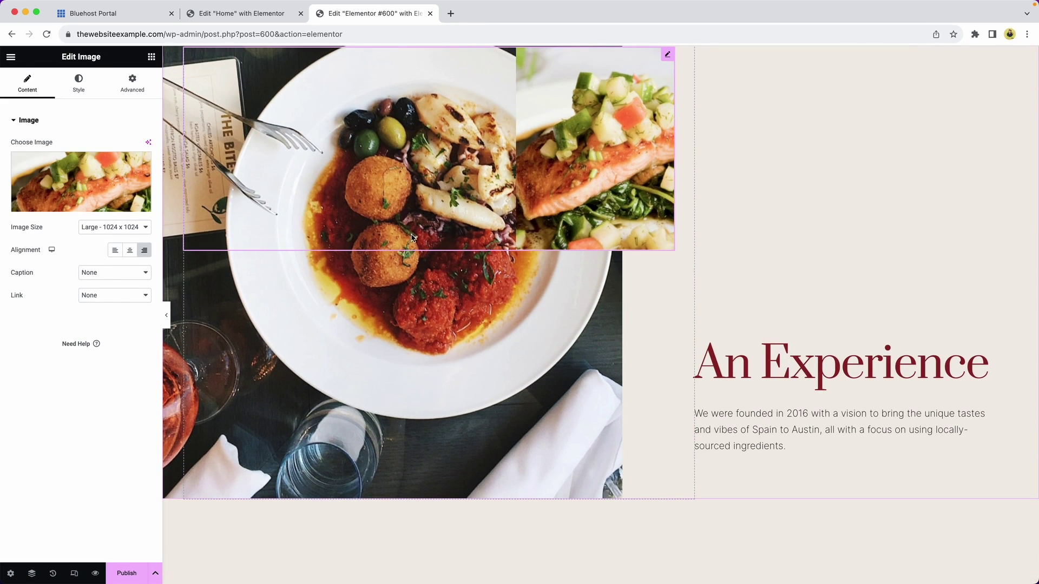
pyautogui.click(702, 358)
pyautogui.moveTo(702, 359); pyautogui.dragTo(989, 363)
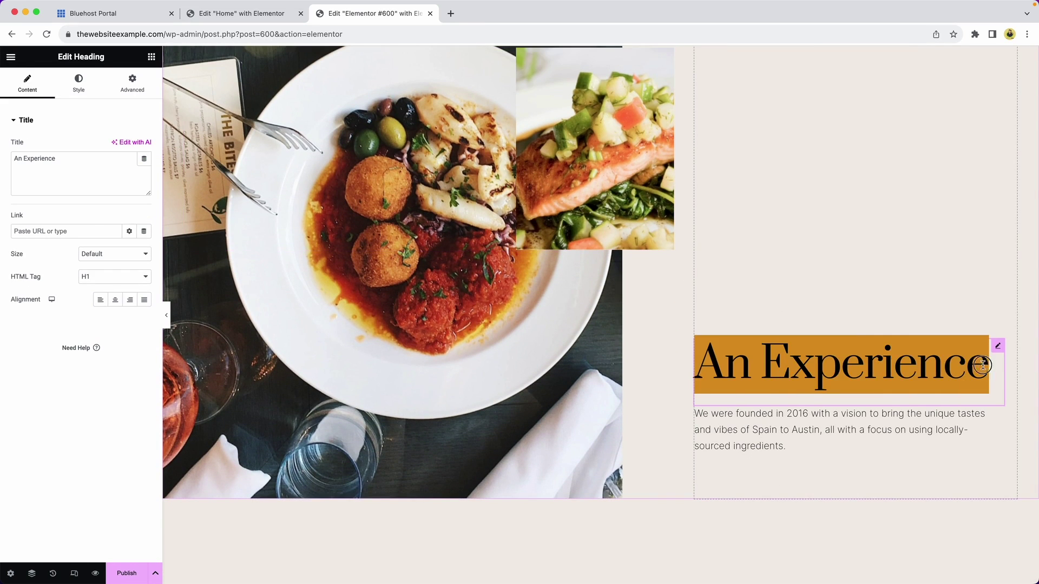
# Publish the new page and review its preview in a new tab from the heading down to the footer
pyautogui.click(126, 573)
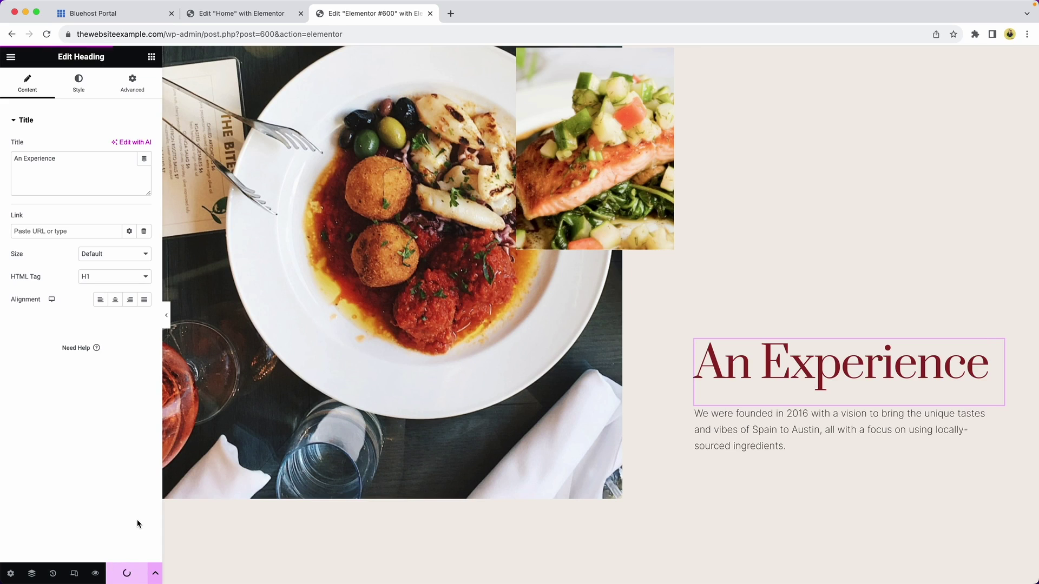
pyautogui.click(95, 574)
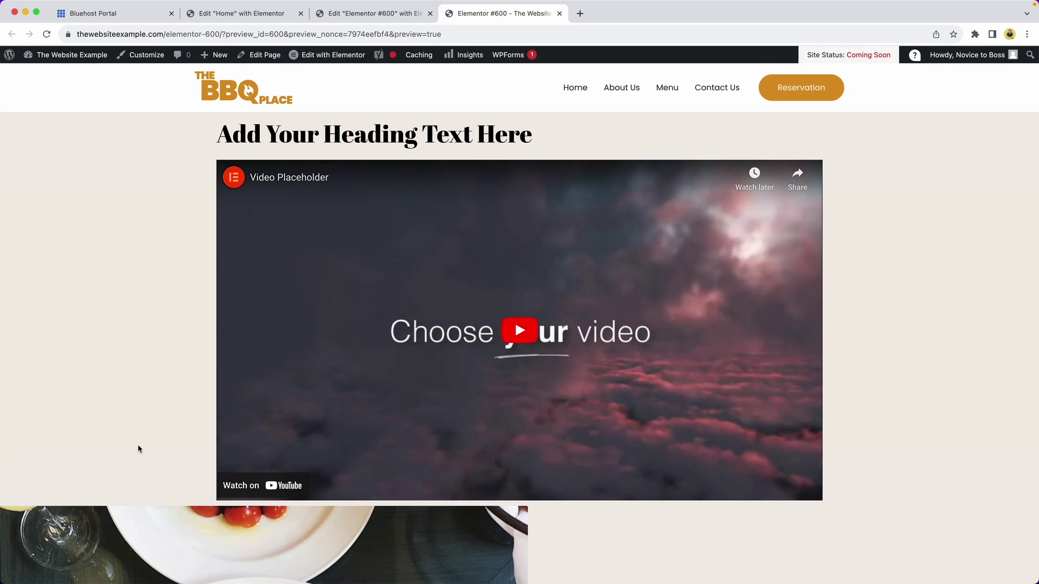
pyautogui.scroll(-20, 386, 238)
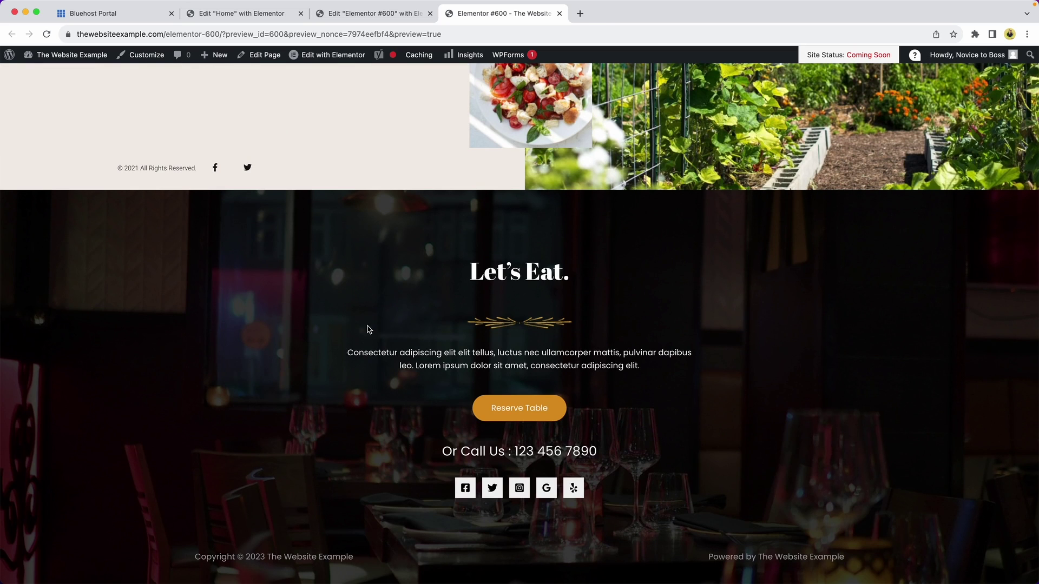
pyautogui.scroll(2, 401, 289)
pyautogui.scroll(20, 400, 289)
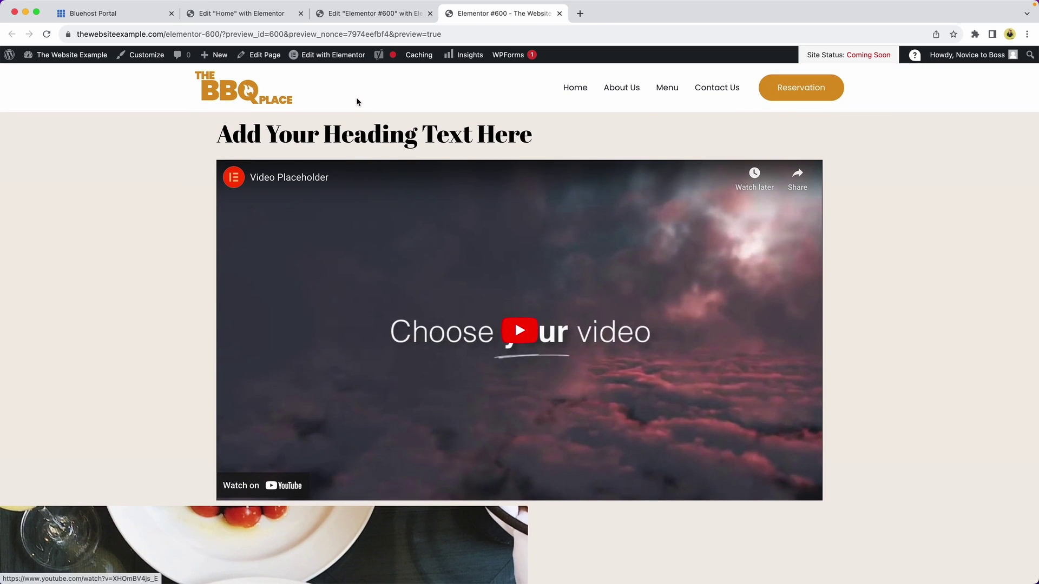
# Open the homepage in the theme customizer and bring up the header logo's settings and the Reservation button's settings
pyautogui.click(575, 87)
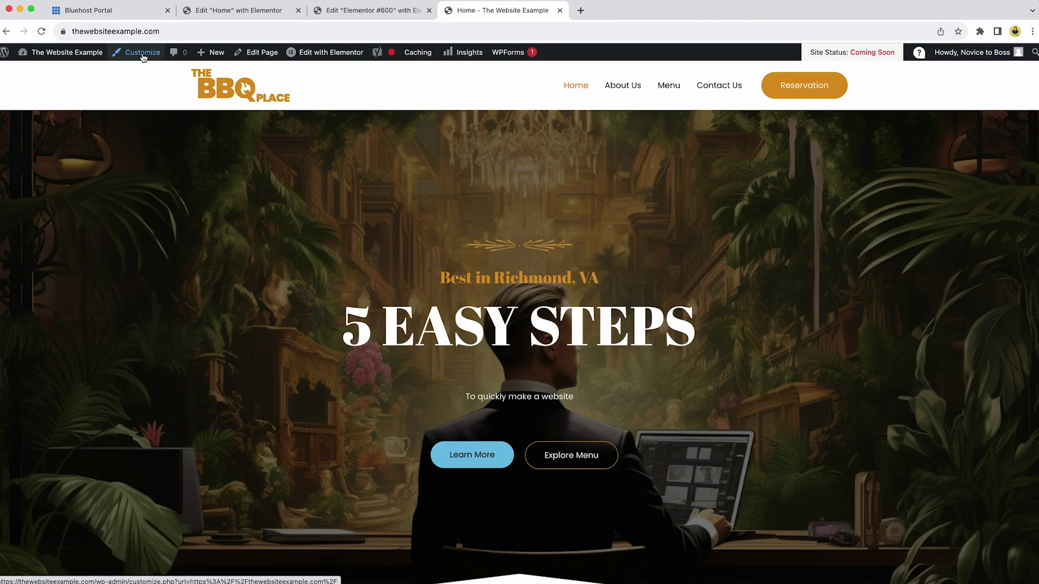
pyautogui.click(142, 52)
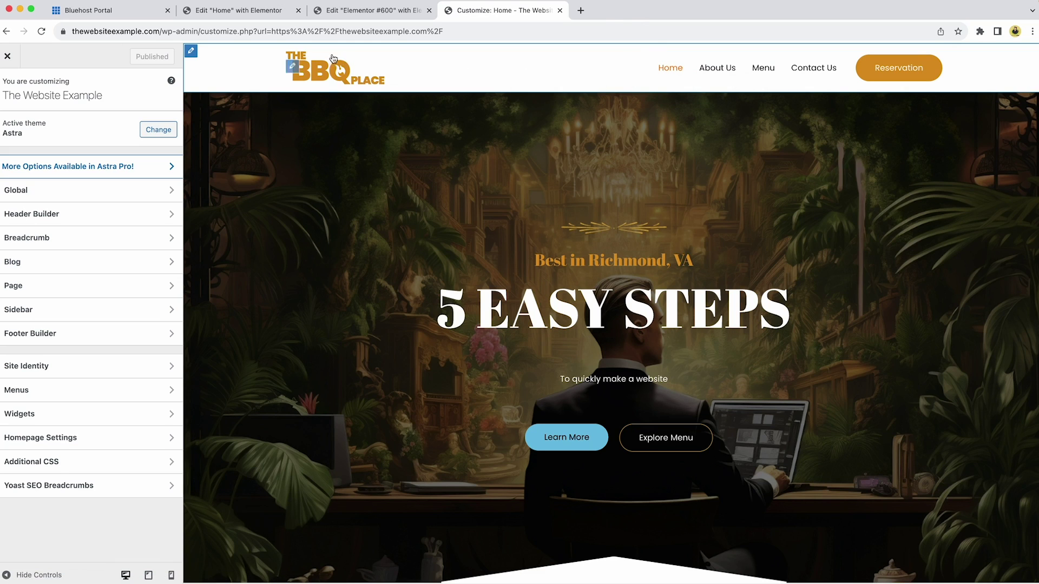
pyautogui.click(292, 69)
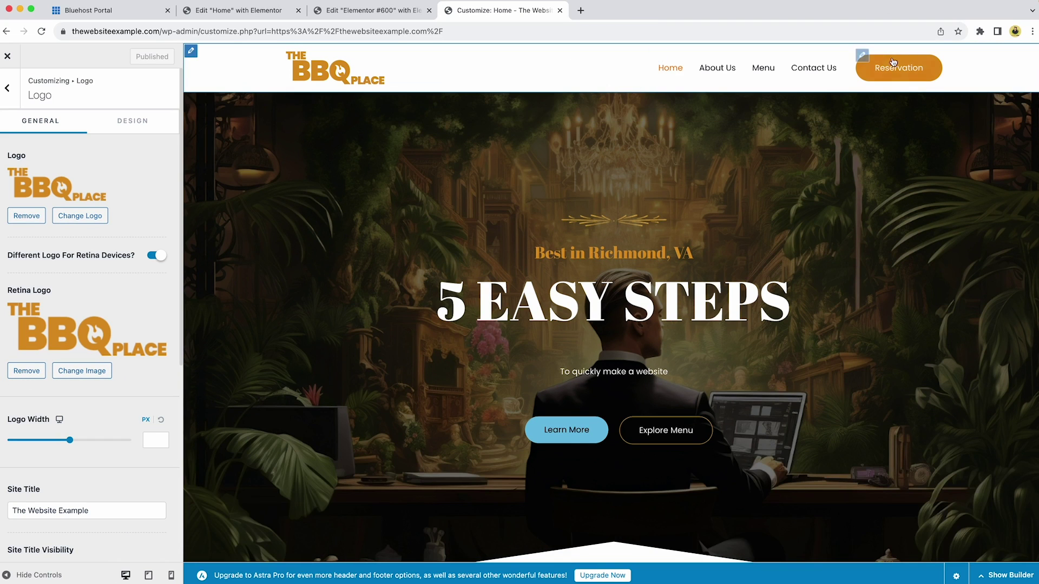
pyautogui.click(862, 56)
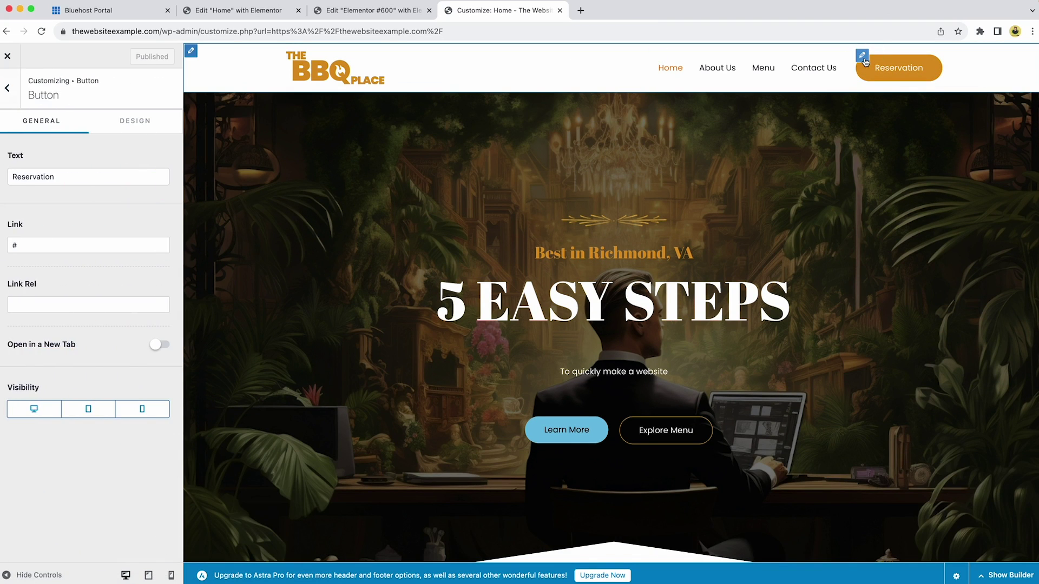
pyautogui.click(65, 174)
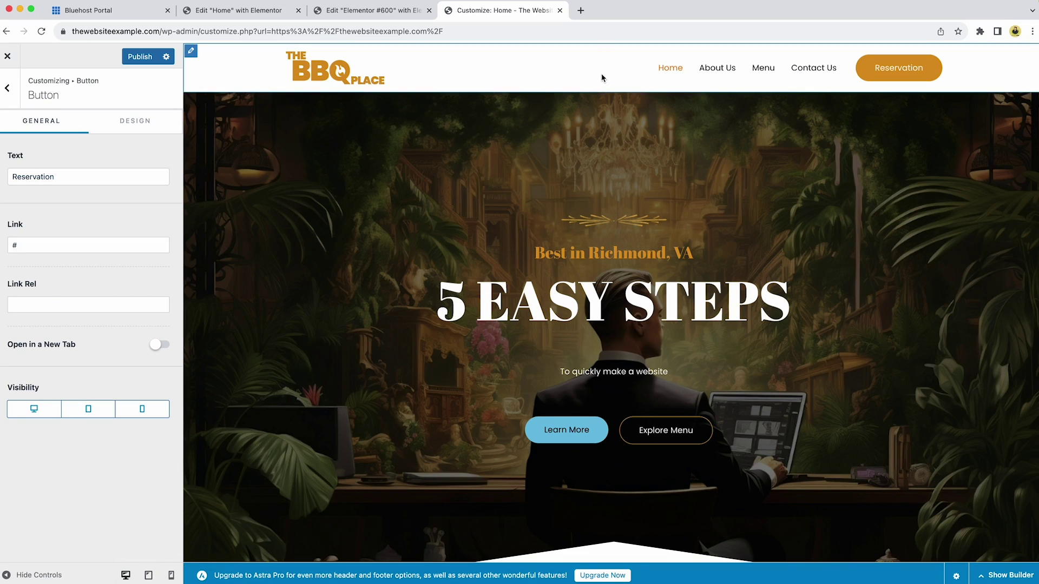
# Open the footer's Let's Eat text widget for editing in the customizer
pyautogui.scroll(-10, 604, 77)
pyautogui.scroll(-15, 605, 76)
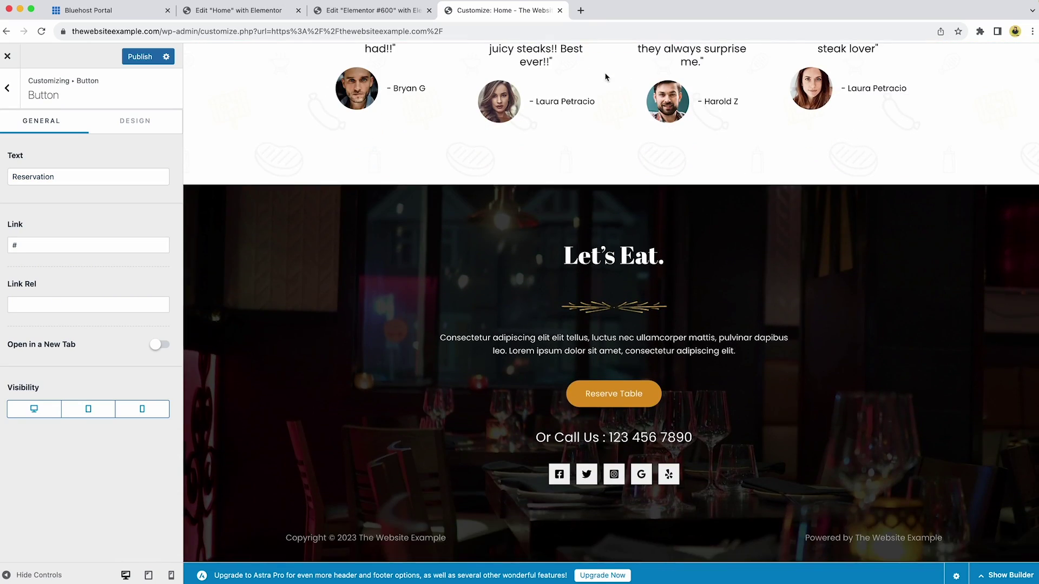
pyautogui.click(620, 245)
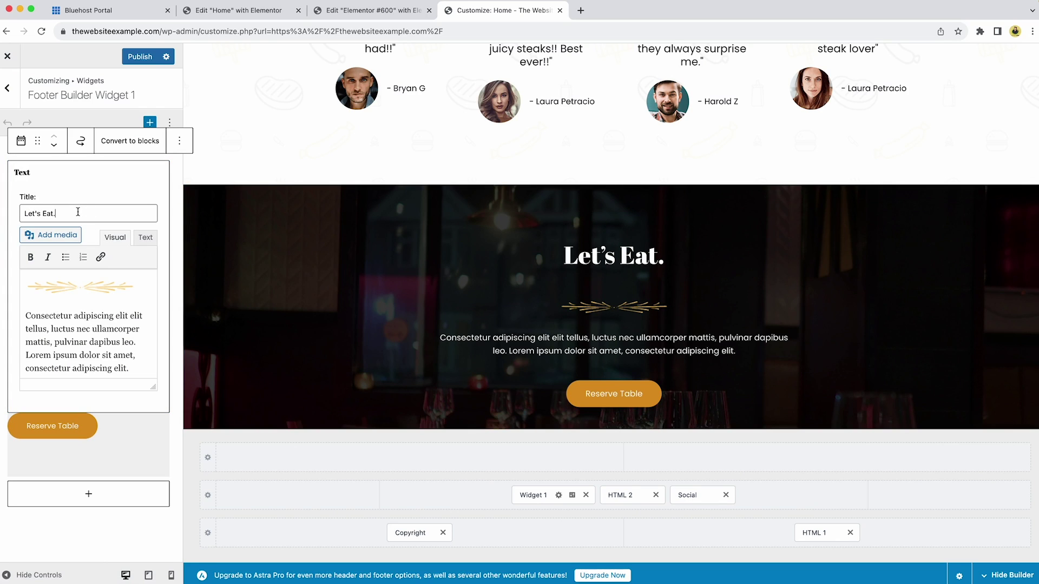
# Publish the footer widget changes and open the Main Menu for editing in the customizer
pyautogui.click(142, 58)
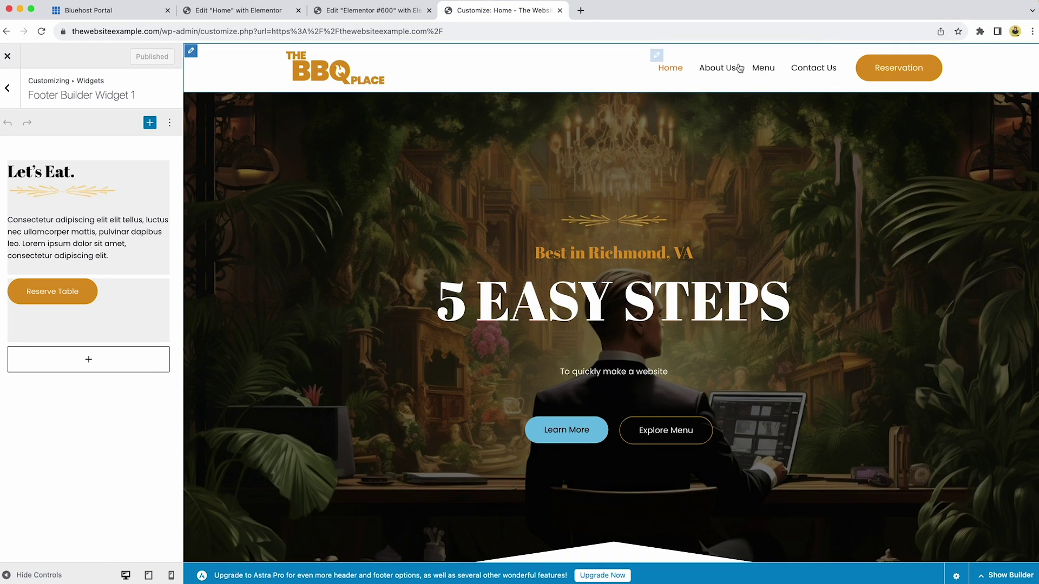
pyautogui.click(656, 56)
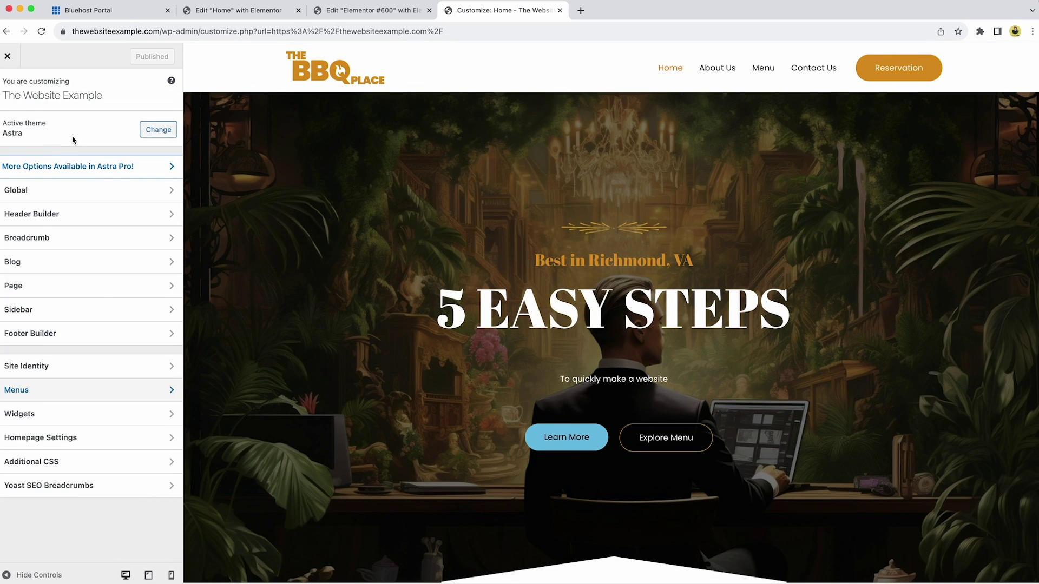
pyautogui.click(57, 391)
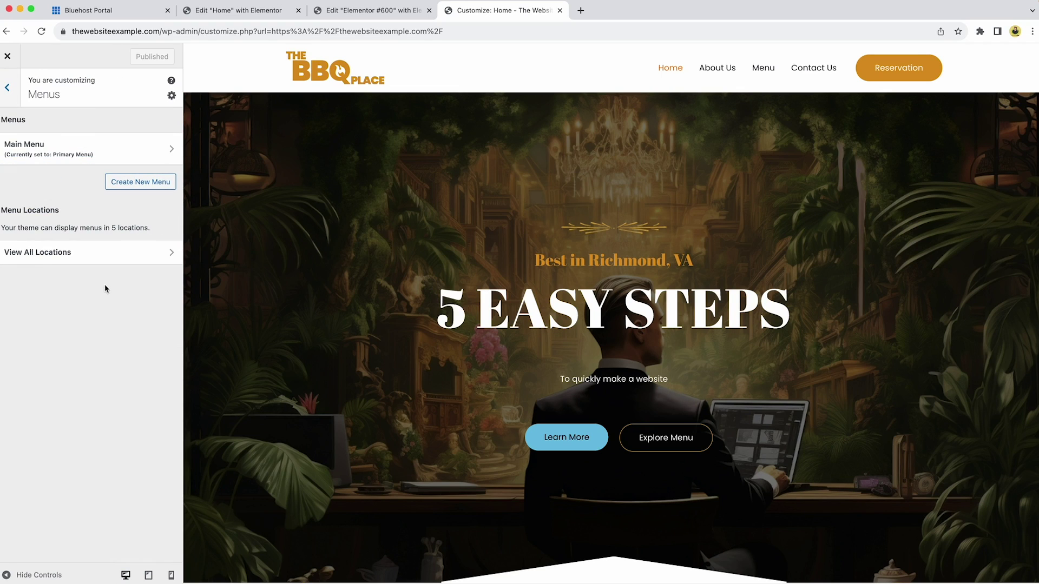
pyautogui.click(110, 147)
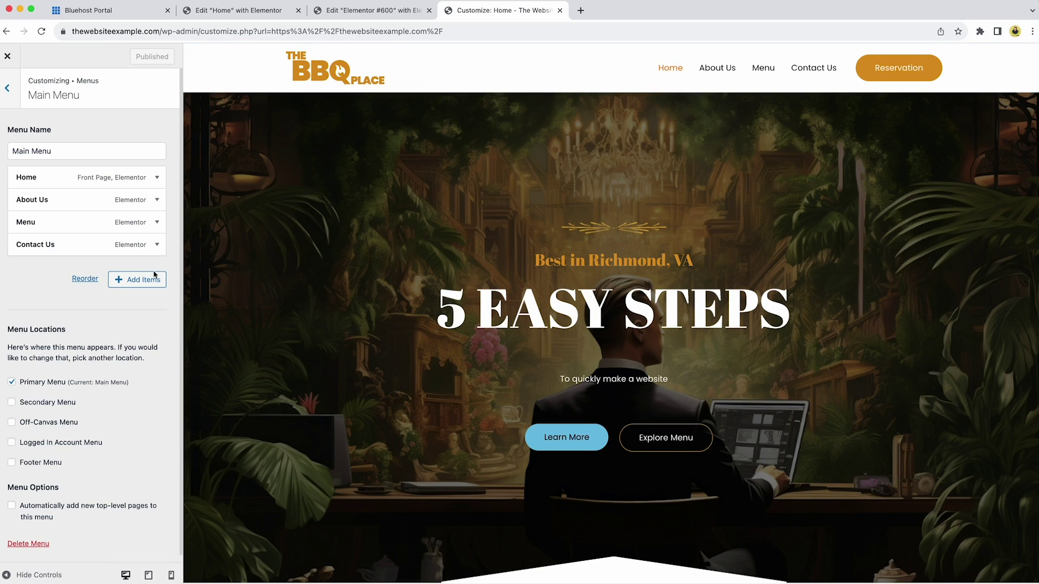
# Add the Elementor #600 page to the Main Menu and publish the change
pyautogui.click(141, 284)
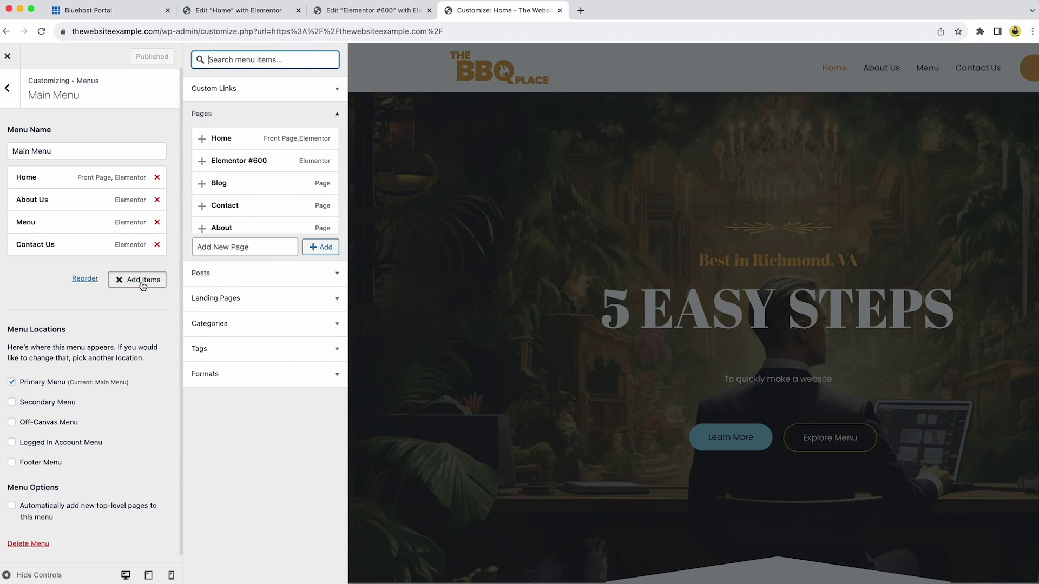
pyautogui.click(202, 162)
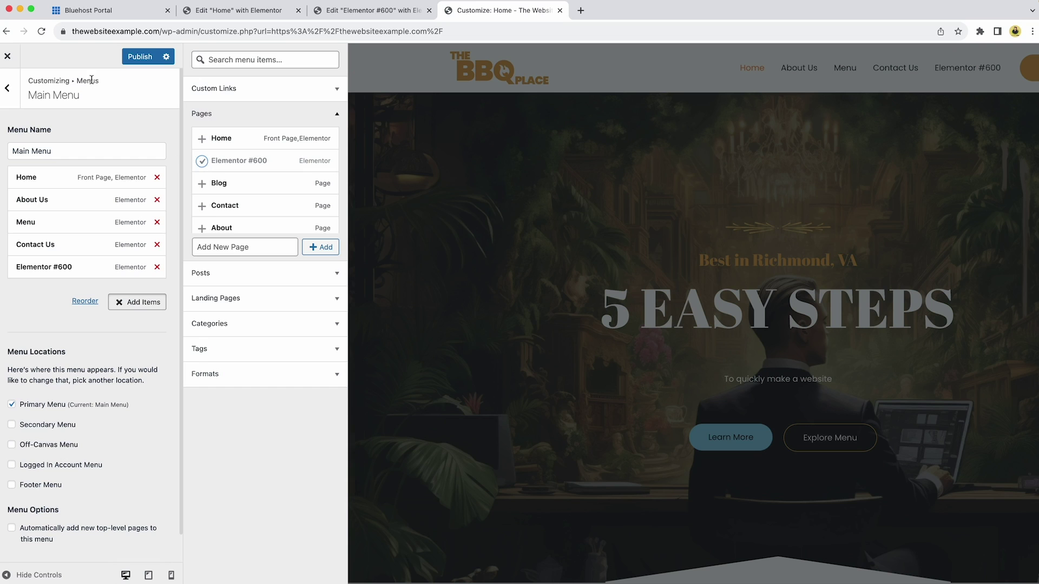
pyautogui.click(136, 57)
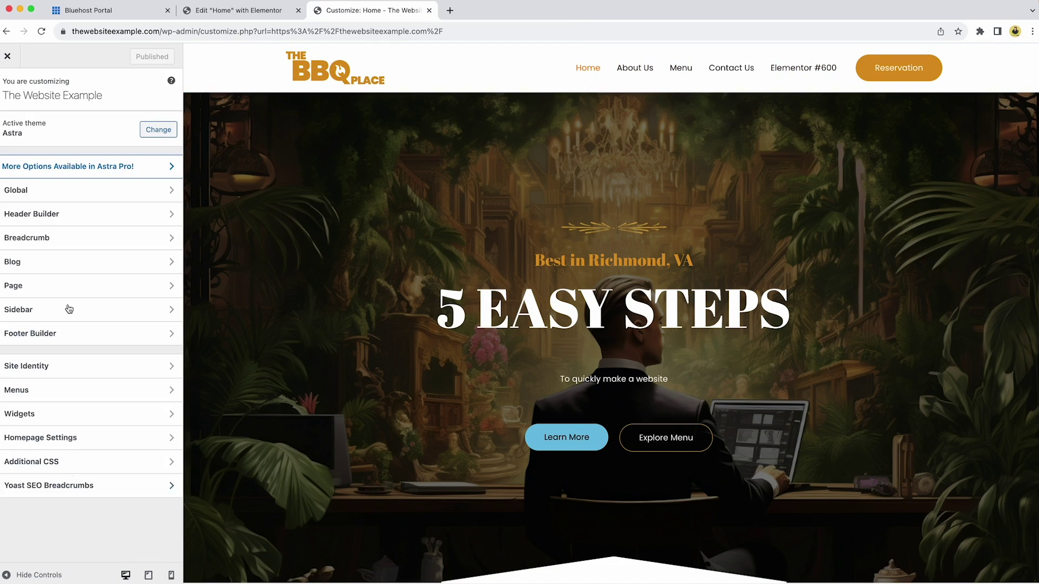
# Close the customizer and view the About Us page on the website
pyautogui.click(7, 57)
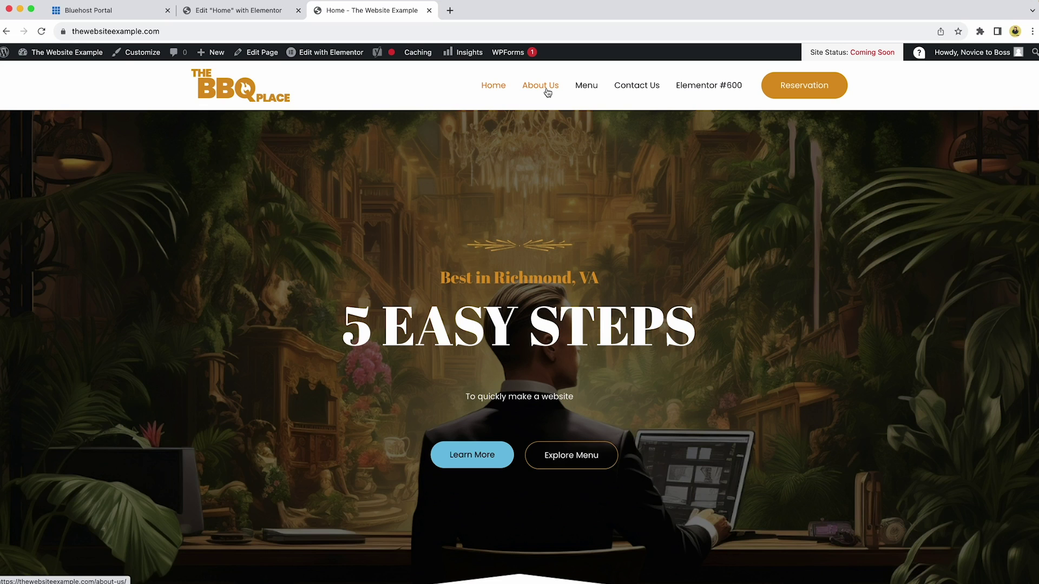
pyautogui.click(541, 86)
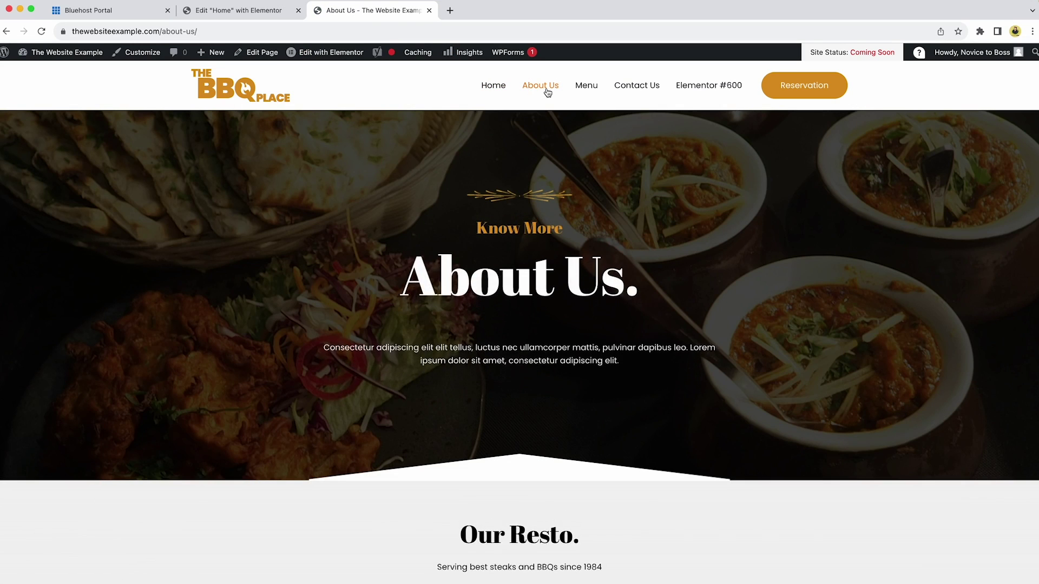
# Go to the Bluehost page of the WordPress dashboard and launch the site
pyautogui.moveTo(356, 58)
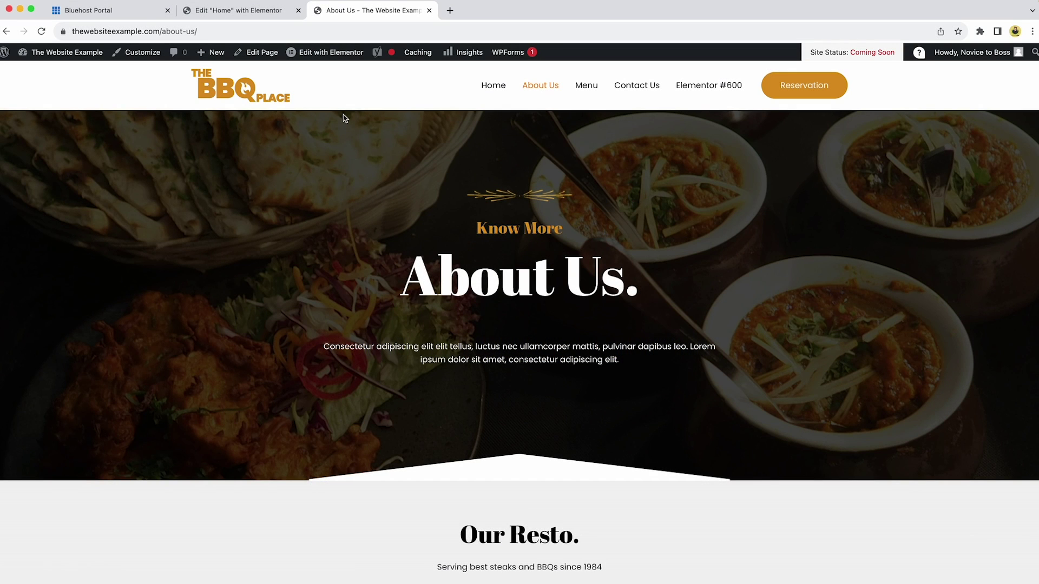
pyautogui.moveTo(61, 54)
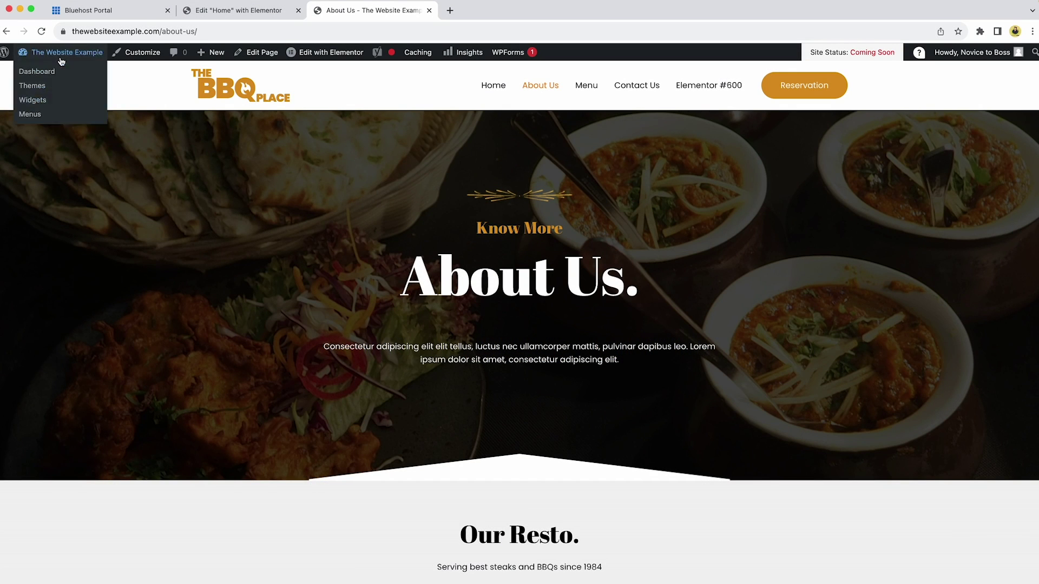
pyautogui.click(42, 74)
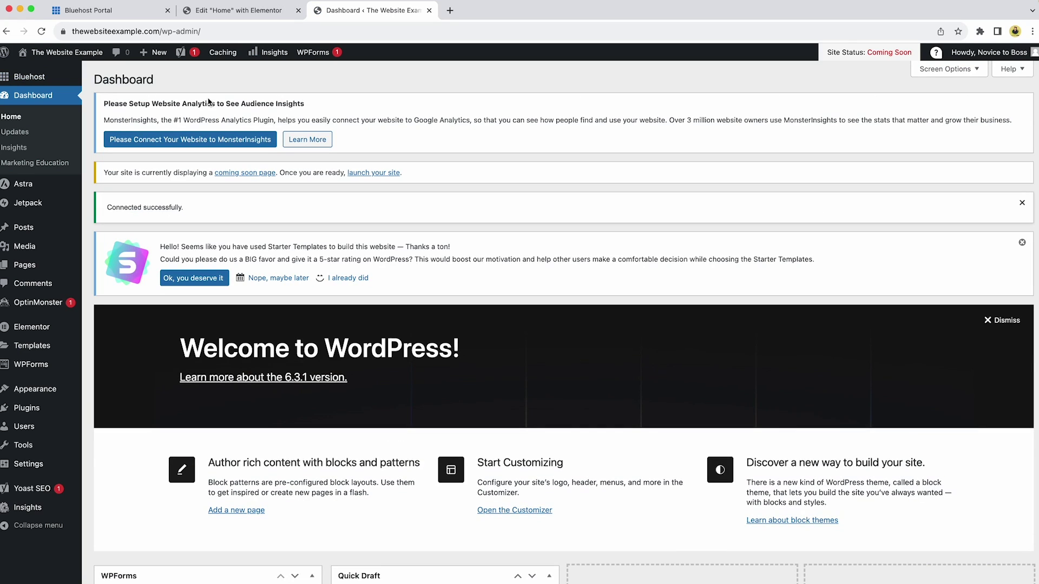
pyautogui.click(44, 77)
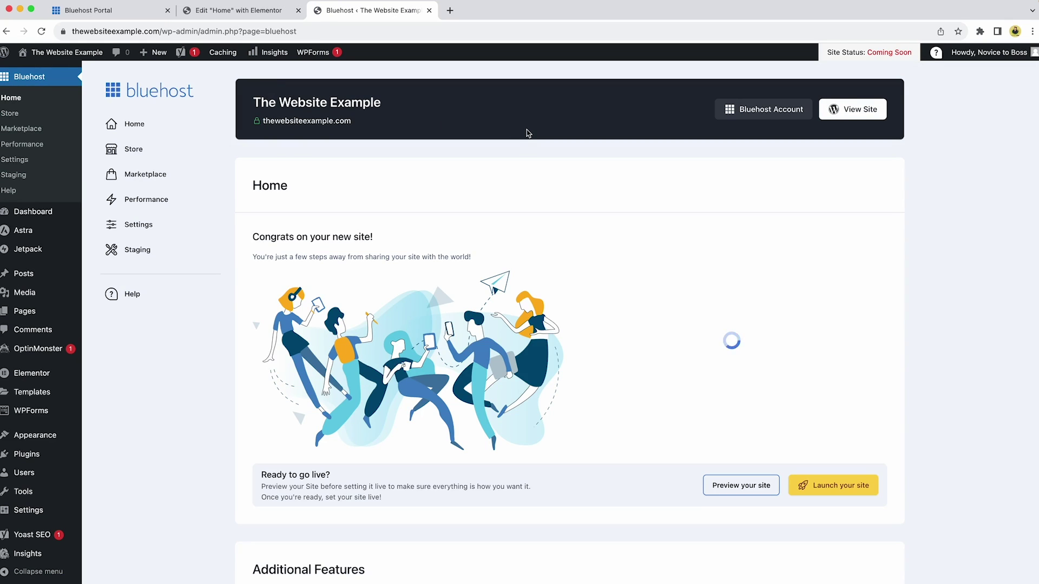
pyautogui.click(848, 494)
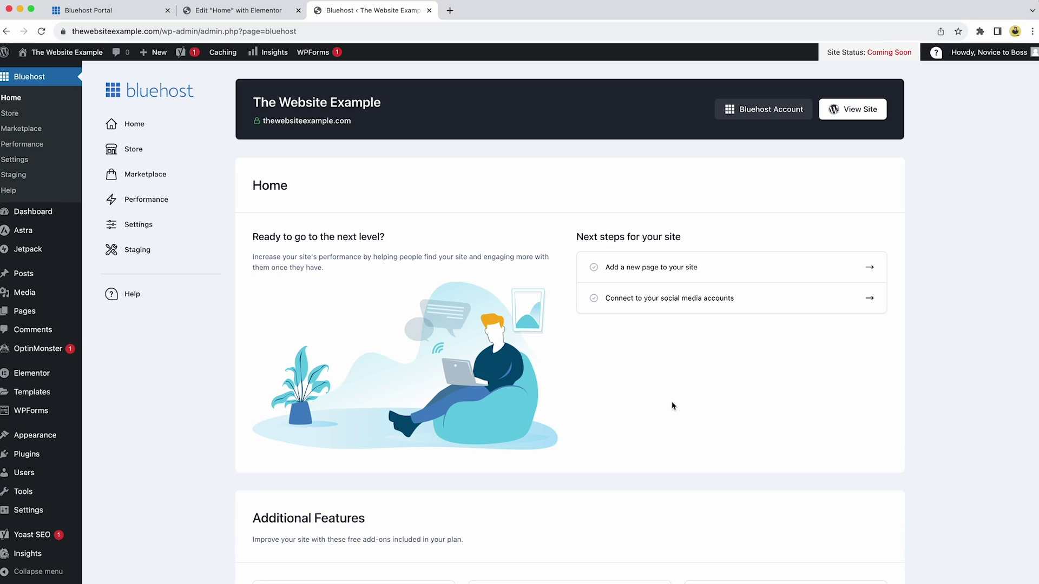
pyautogui.click(111, 31)
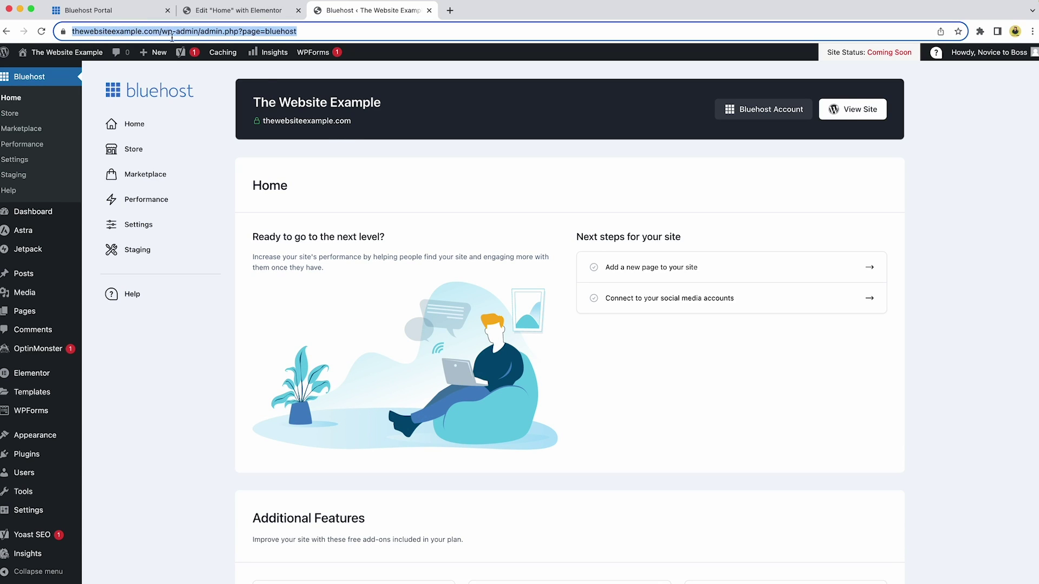
pyautogui.click(333, 137)
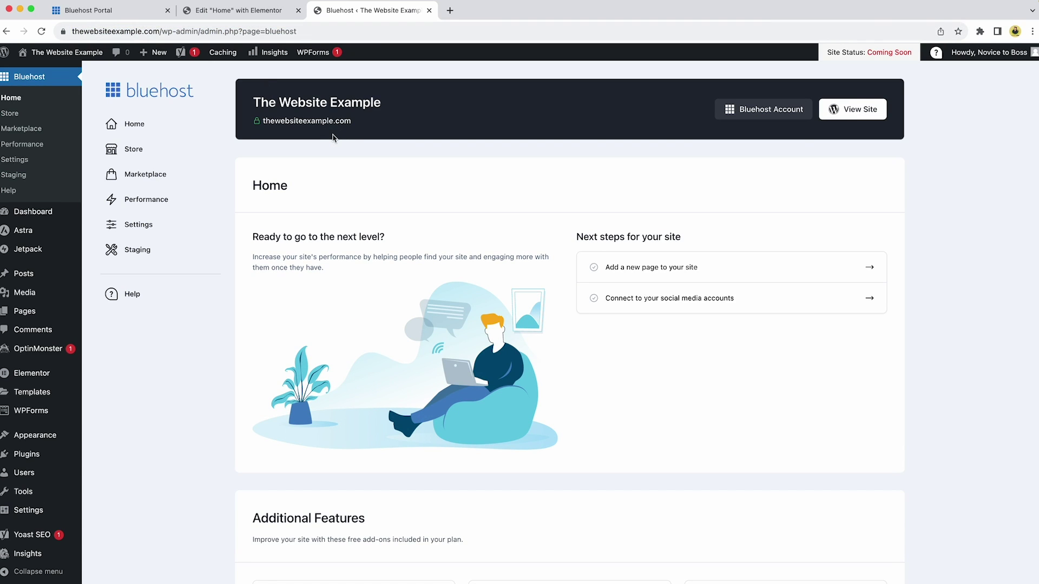